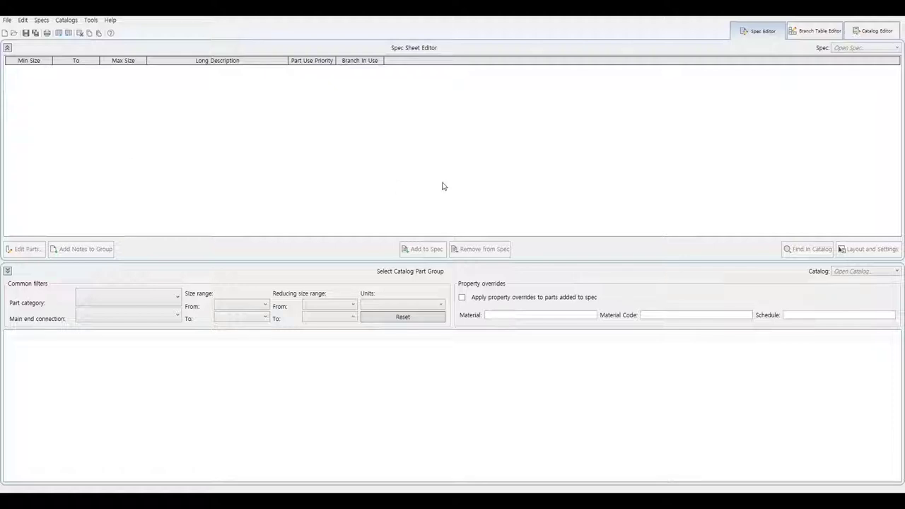
Open the JIS JPI Valves I.pcat catalog from the CPak JIS JPI Piping EN folder
click(868, 273)
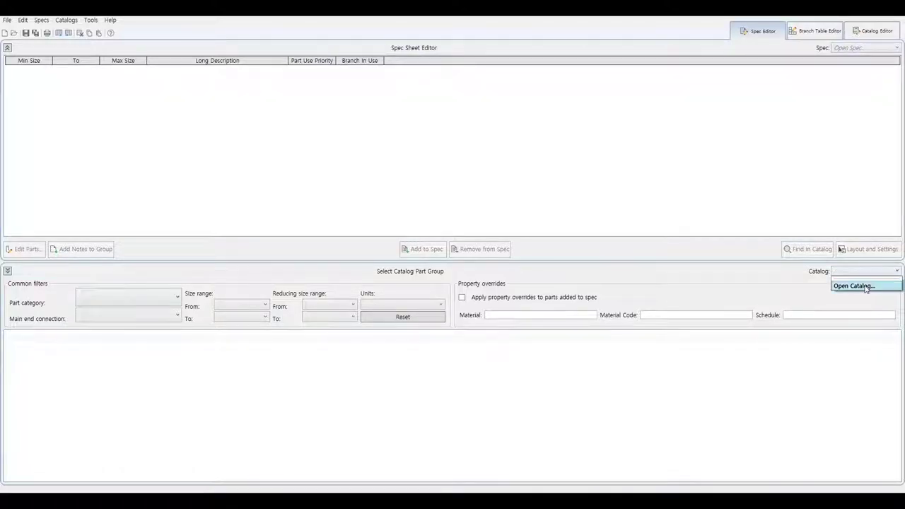
click(863, 285)
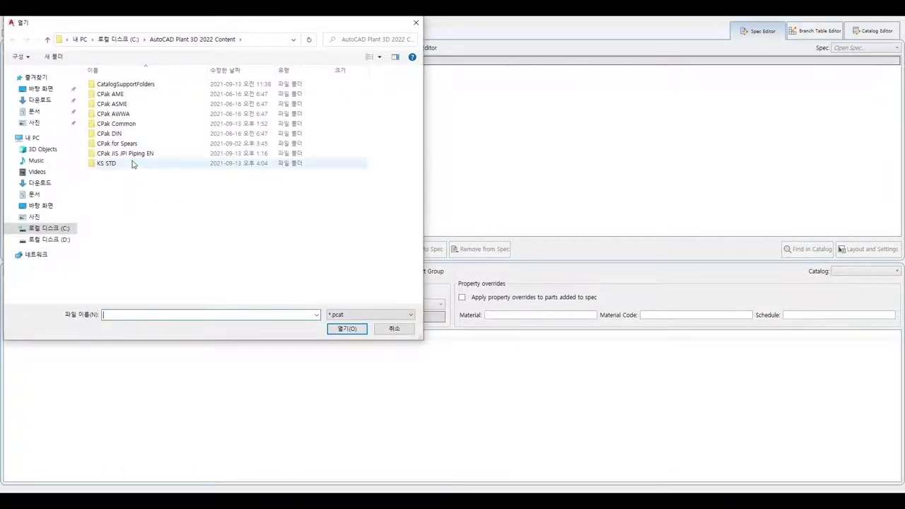
double_click(132, 154)
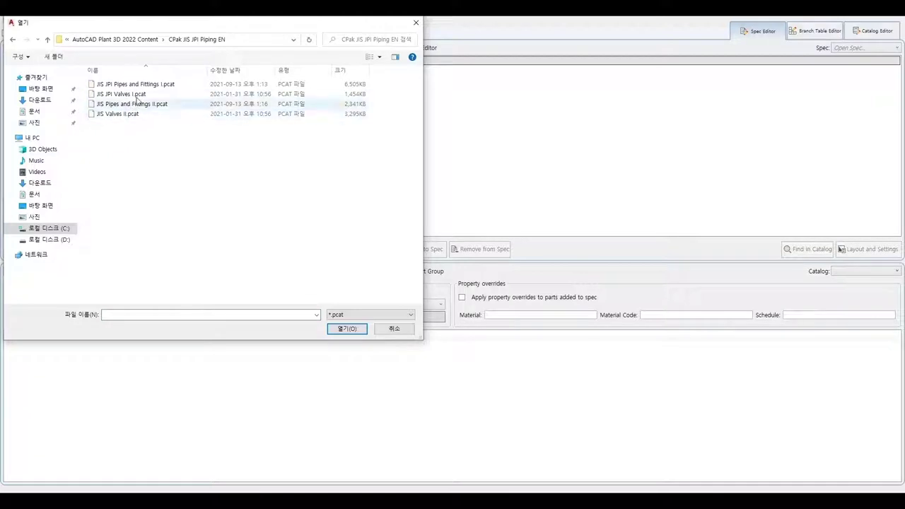
click(141, 99)
click(349, 331)
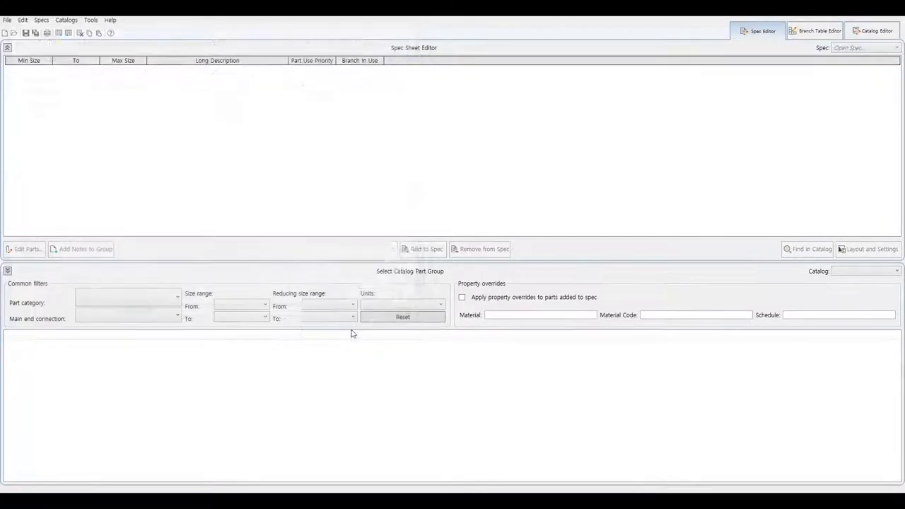
In the Catalog Editor, sort parts by Long Description, then check the KS valve spec image
click(877, 32)
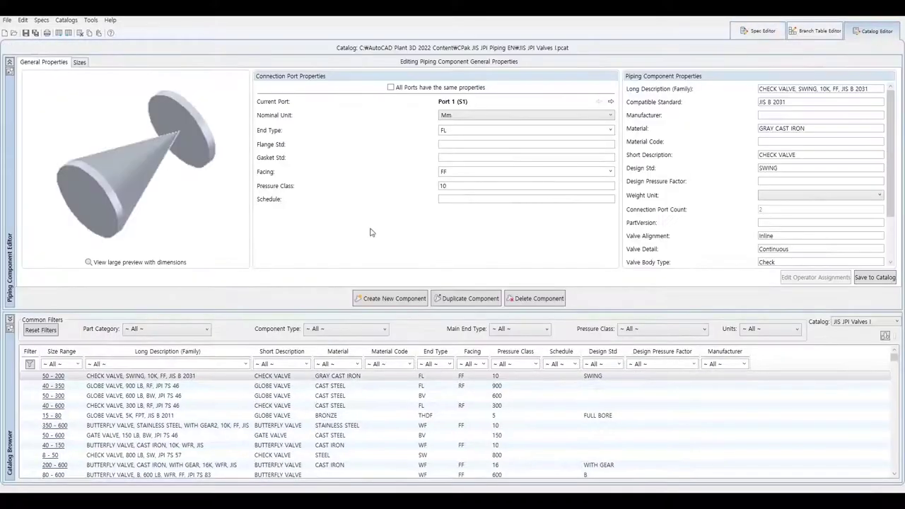
click(154, 353)
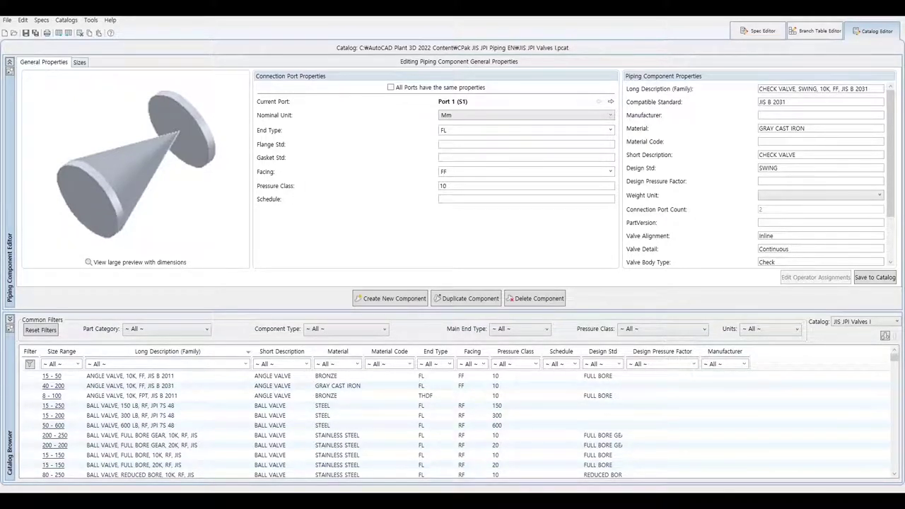
key(alt+Tab)
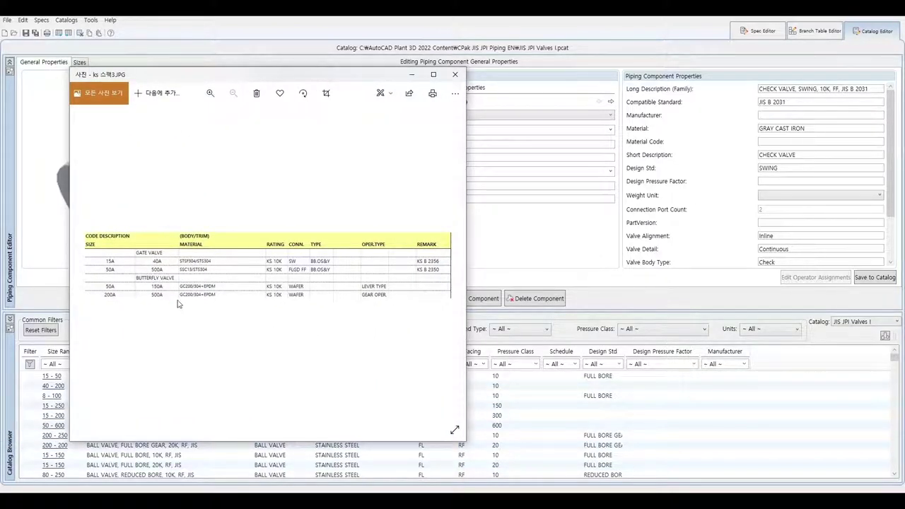
drag(308, 83, 0, 78)
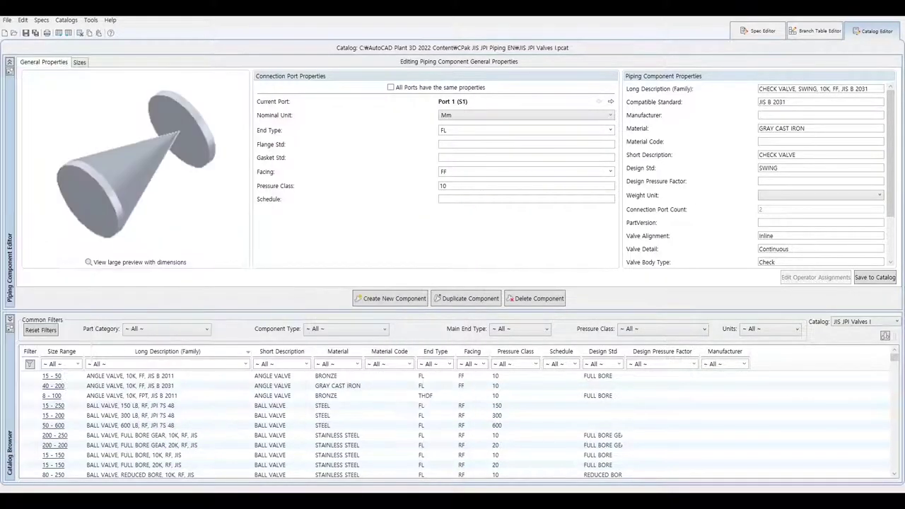
Scroll the catalog and inspect the 25 - 80 bronze and 65 - 300 cast iron gate valves
scroll(150, 415, down, 3)
scroll(150, 415, down, 3)
scroll(151, 415, down, 3)
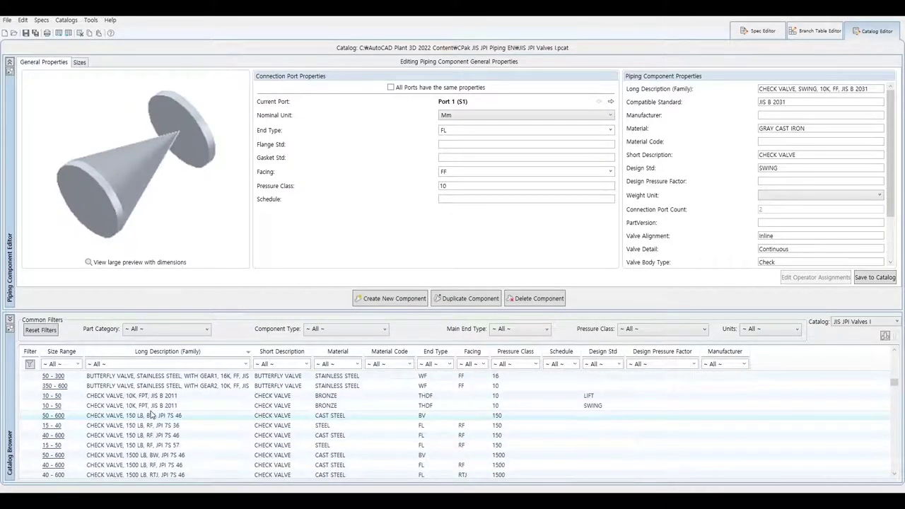
scroll(150, 416, down, 2)
scroll(151, 415, down, 2)
scroll(150, 415, down, 5)
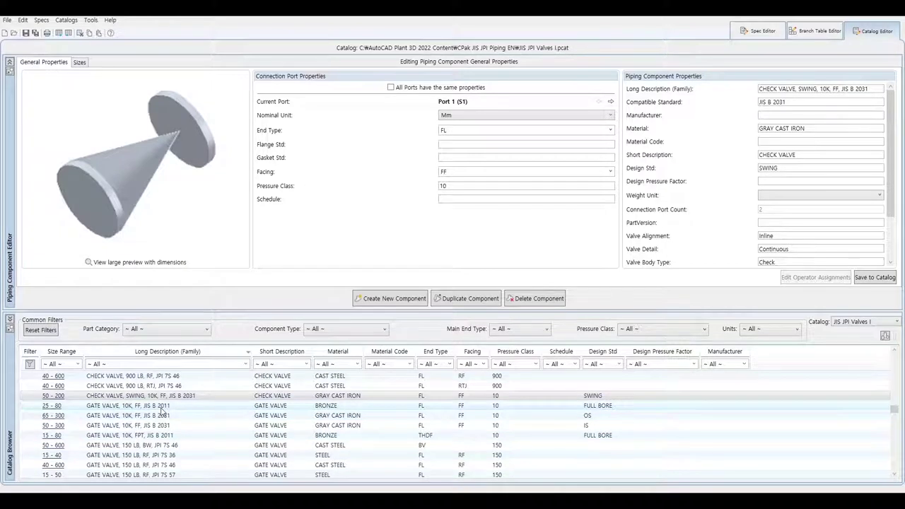
click(161, 407)
click(155, 417)
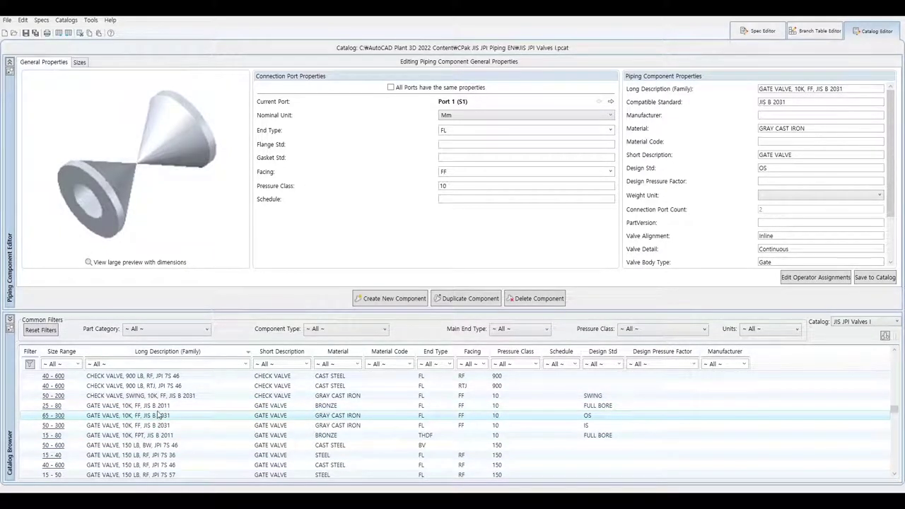
click(158, 414)
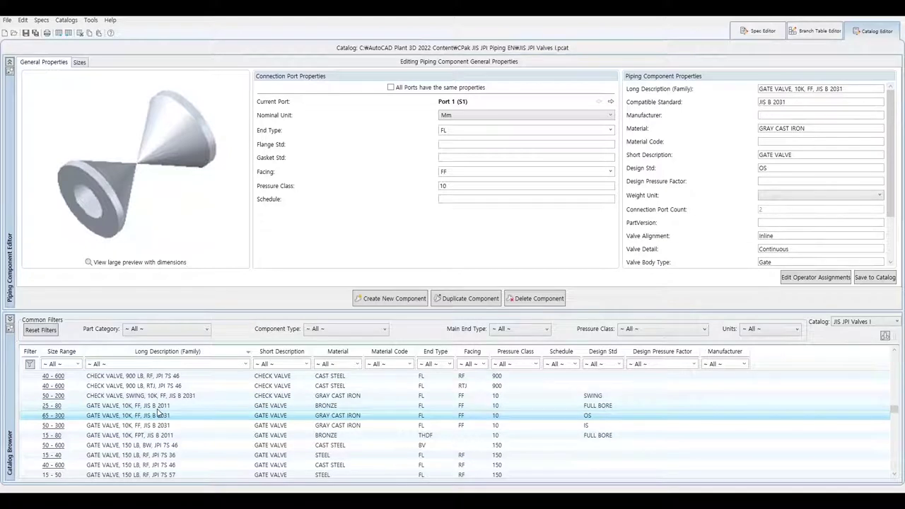
Filter End Type to SW and select the GATE VALVE, 800 LB, SW, JPI 7S 57 row
scroll(157, 417, down, 1)
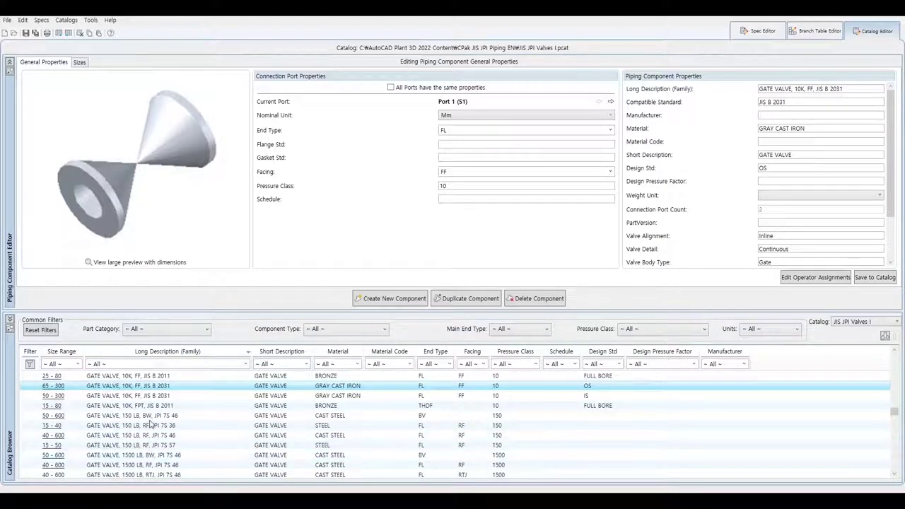
scroll(151, 424, down, 1)
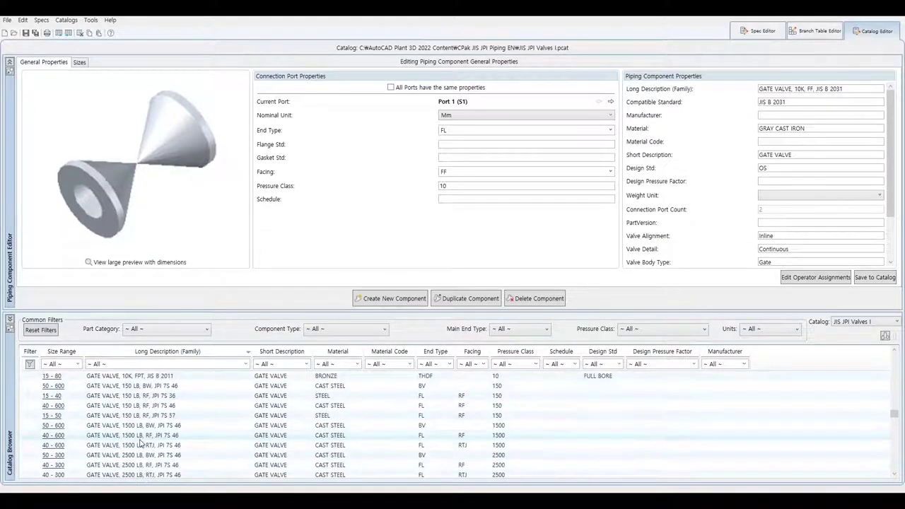
scroll(140, 442, down, 3)
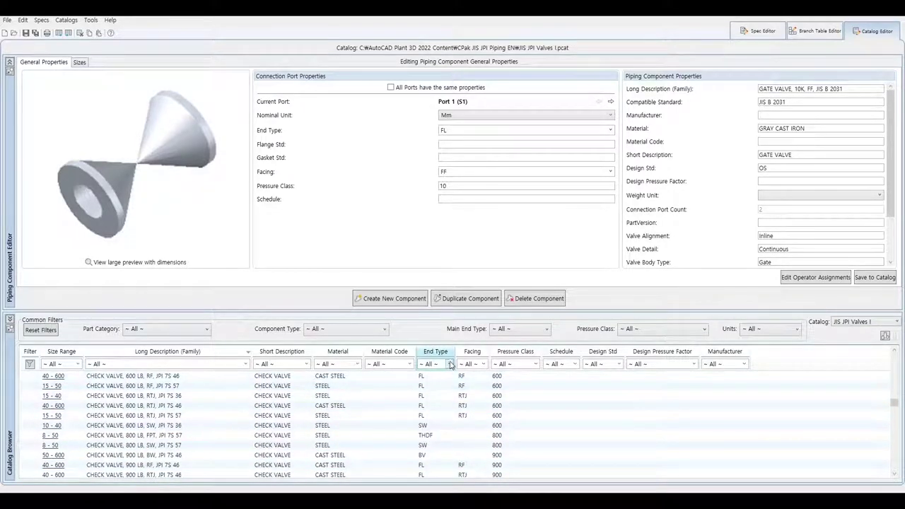
click(449, 364)
click(424, 411)
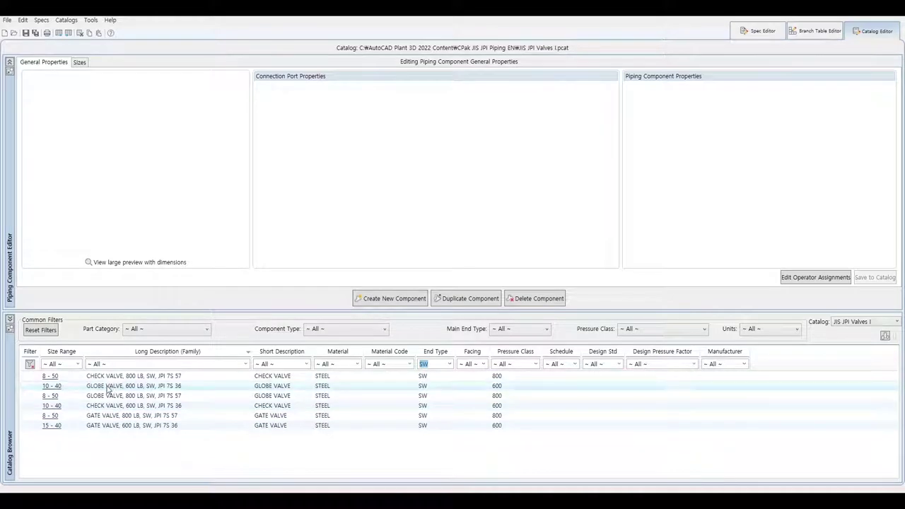
click(106, 418)
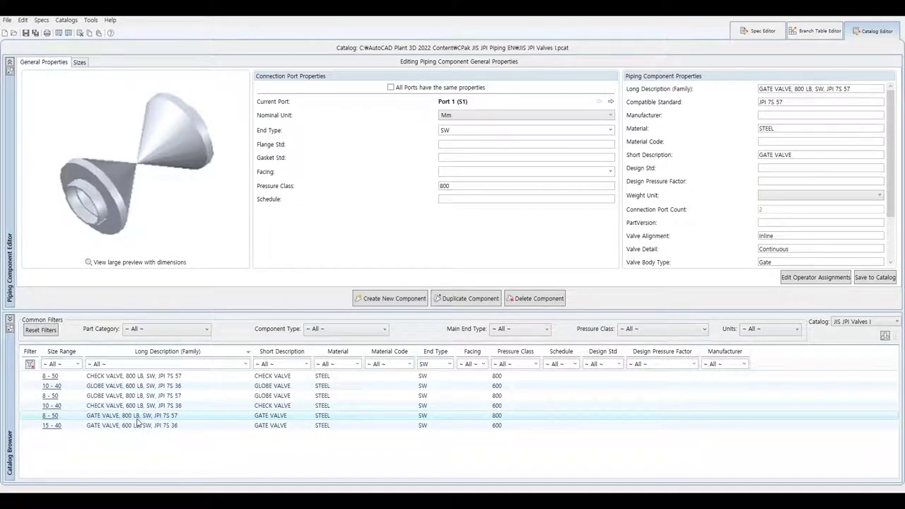
click(137, 418)
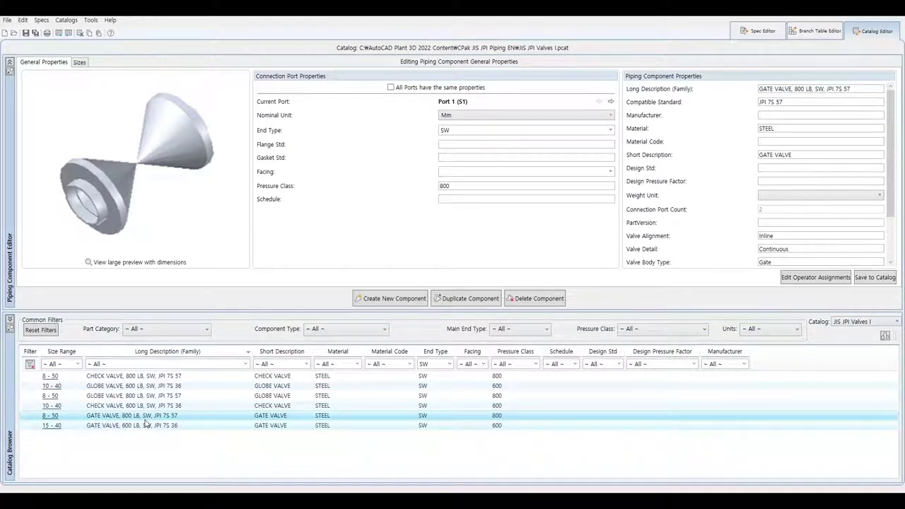
Duplicate the 800 LB SW gate valve, renaming it with the STSF304/STS304, KS 10K, SW, BB.OS&Y suffix
right_click(150, 420)
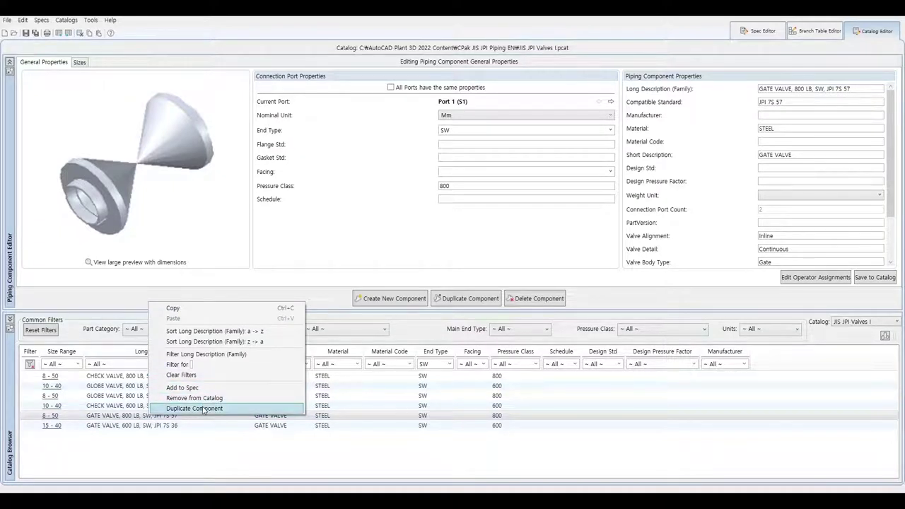
click(204, 408)
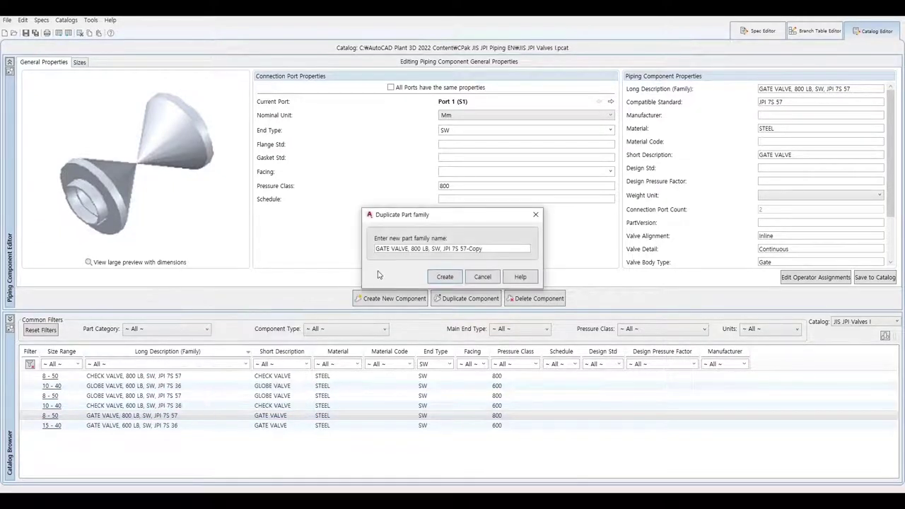
drag(409, 248, 527, 244)
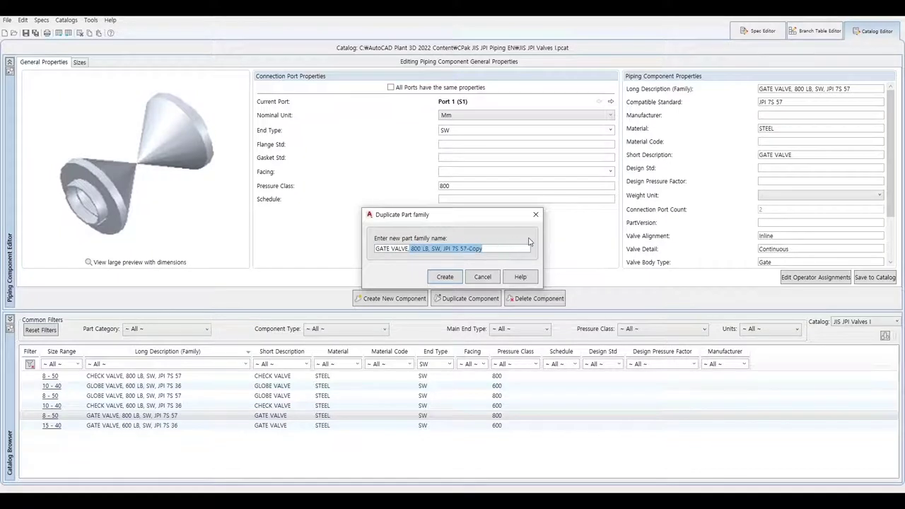
text(sf)
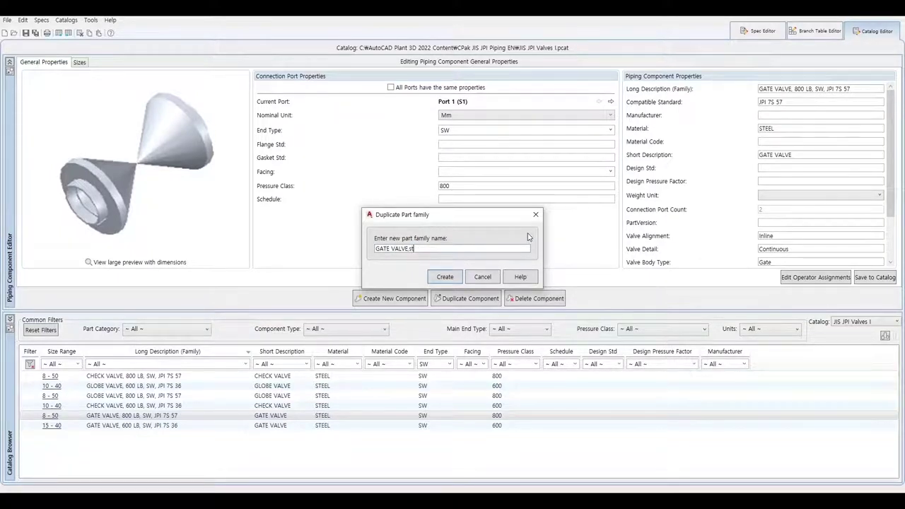
text(304)
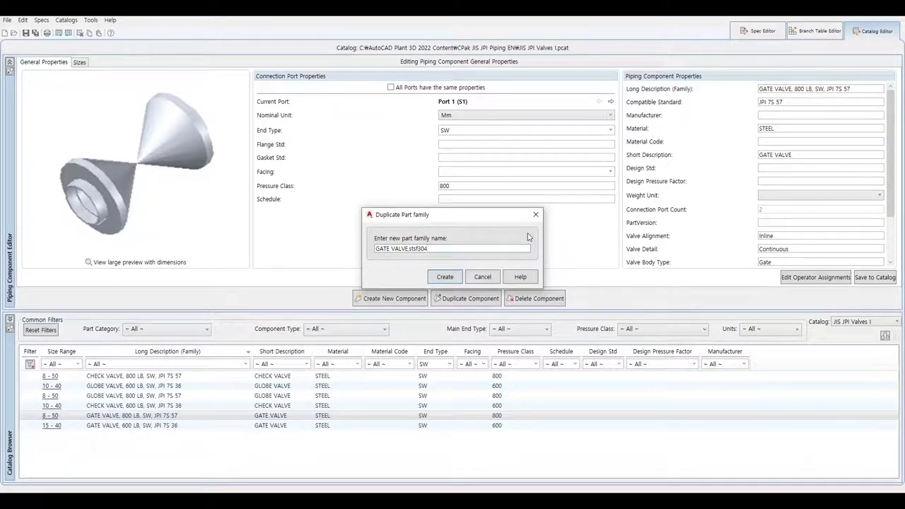
text(/sts3)
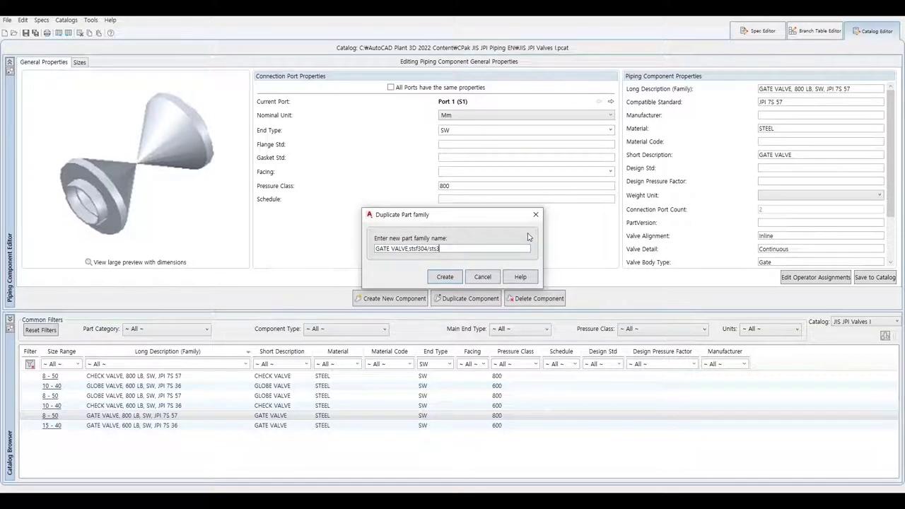
text(04,)
text( ks 10)
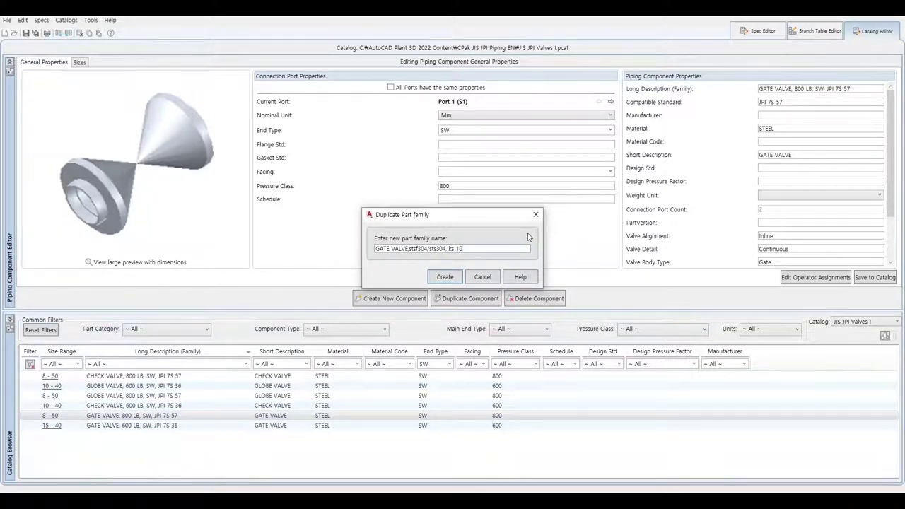
text(k, sw)
key(BackSpace)
key(BackSpace)
key(BackSpace)
key(BackSpace)
key(BackSpace)
key(BackSpace)
key(BackSpace)
key(BackSpace)
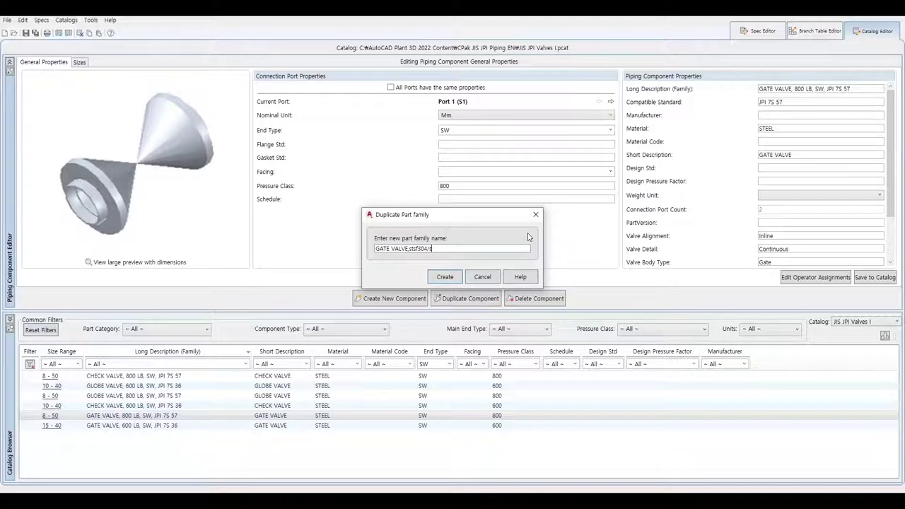
key(BackSpace)
key(BackSpace)
key(BackSpace)
key(BackSpace)
key(BackSpace)
key(BackSpace)
key(BackSpace)
key(BackSpace)
text(ST)
text(S)
text(F)
text(304)
text(,)
text(STS)
text(04)
text(KS10)
key(BackSpace)
text(10K,)
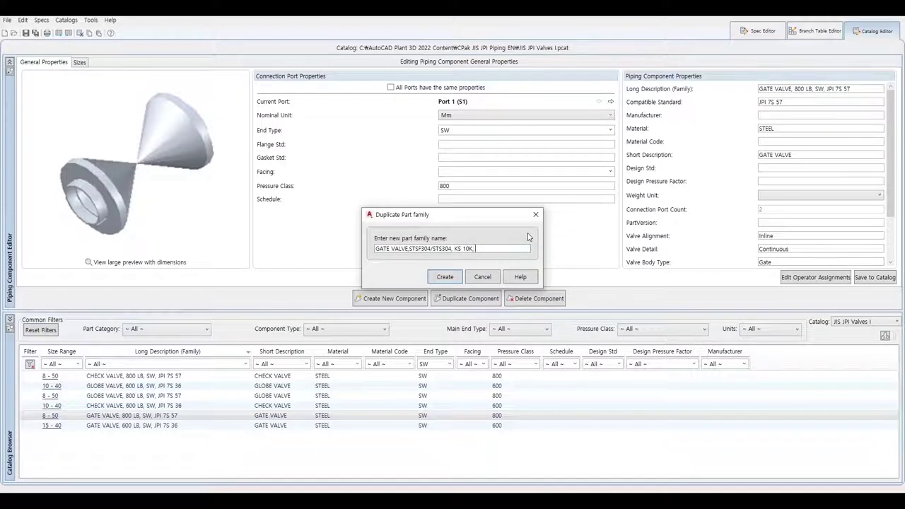
text( SW, )
text(BB.OS)
text(&Y)
text(,)
text( KS B 3)
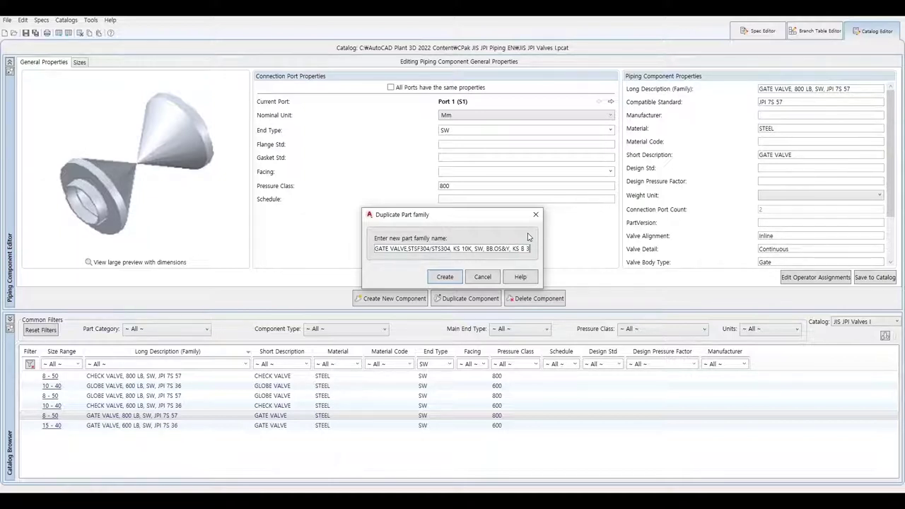
text(356)
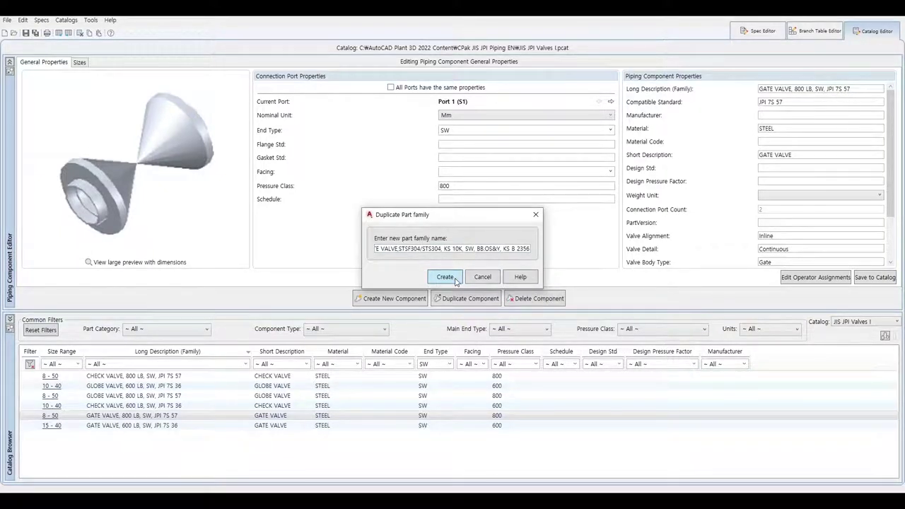
click(456, 280)
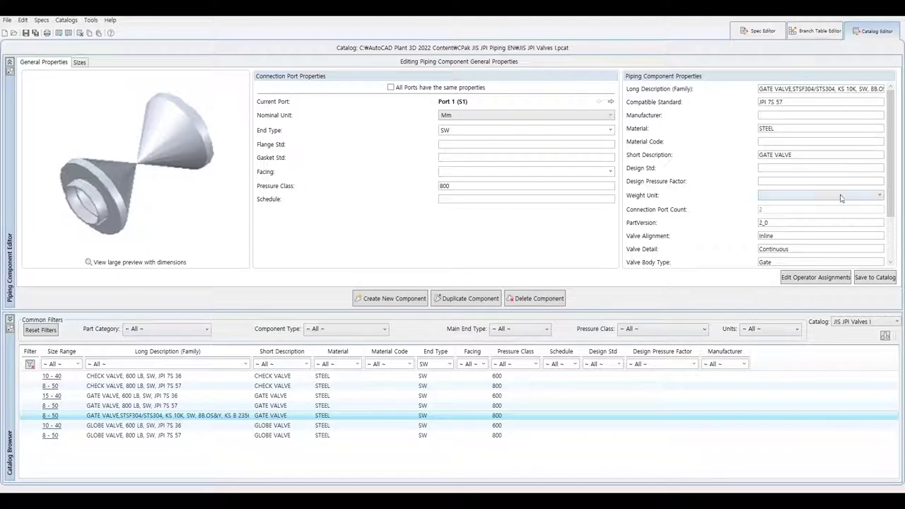
Set compatible standard KS B 2356 and manufacturer TEST on the new gate valve, then save
drag(831, 88, 884, 88)
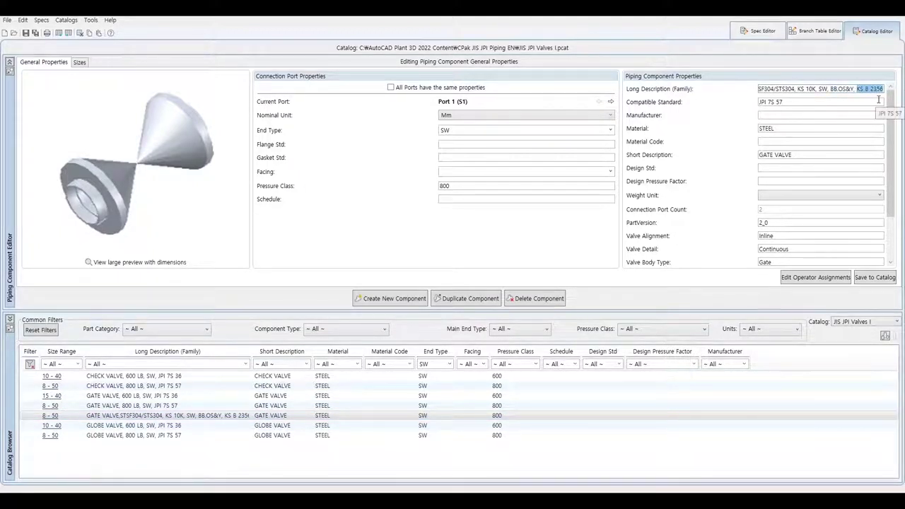
click(781, 103)
key(ctrl+a)
text(KS B 2356)
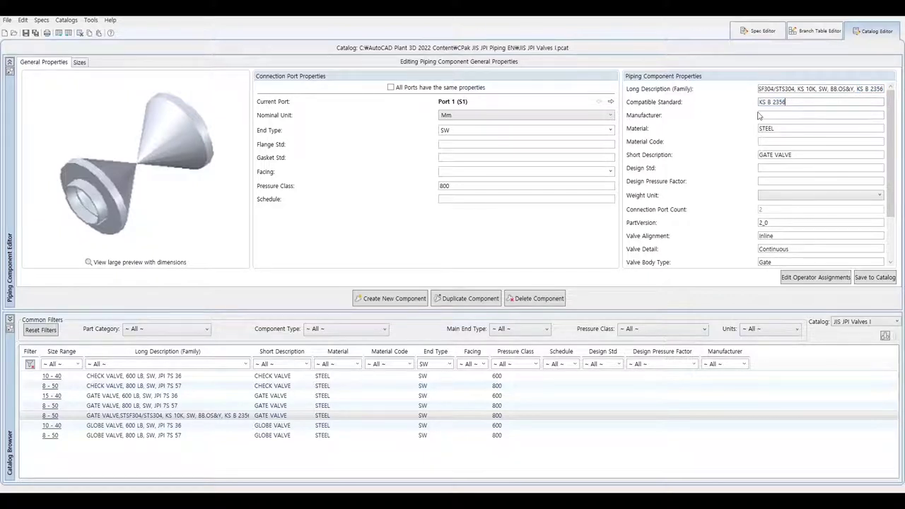
click(776, 115)
text(TEST)
click(873, 278)
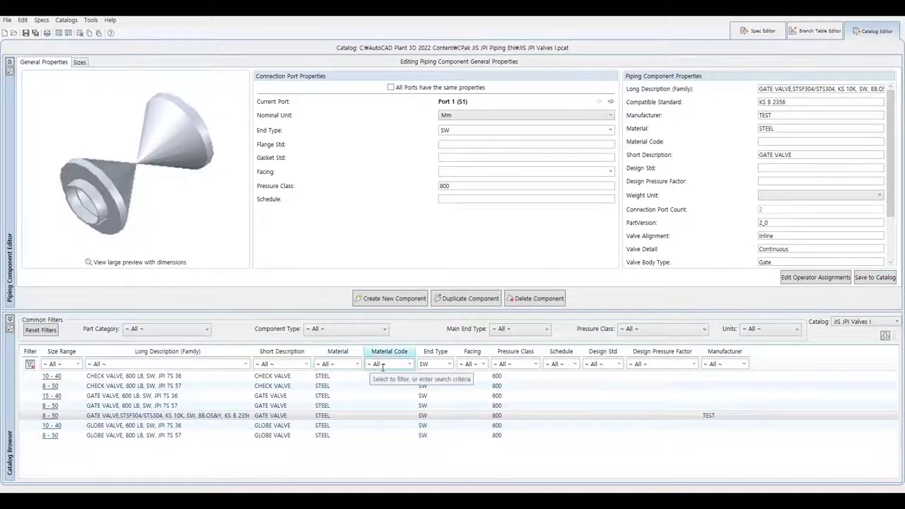
Filter to End Type FL, Facing FF, Pressure Class 10, and select the 50 - 300 JIS B 2031 gate valve
click(449, 364)
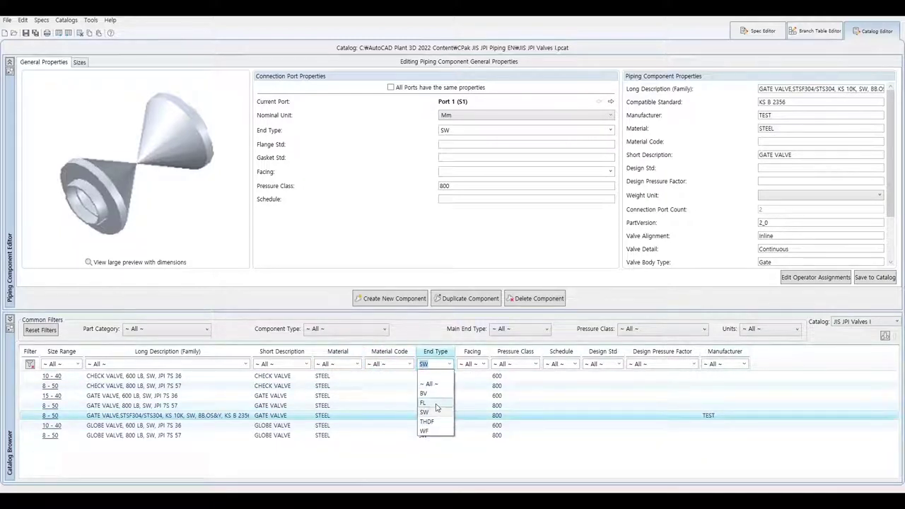
click(424, 402)
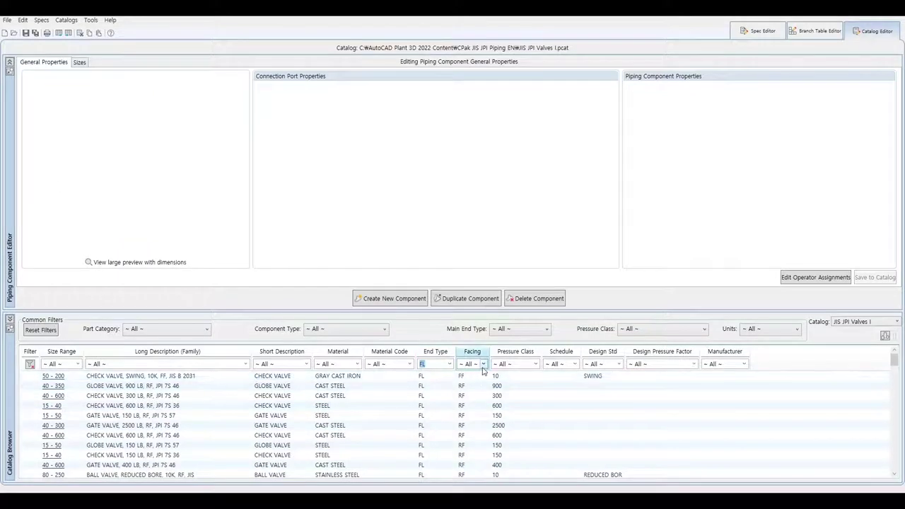
click(475, 364)
click(466, 393)
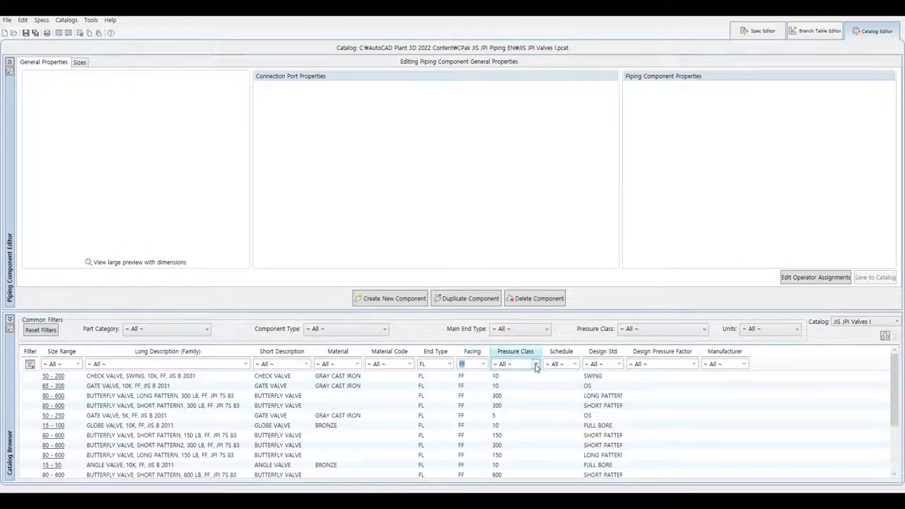
click(535, 364)
click(506, 406)
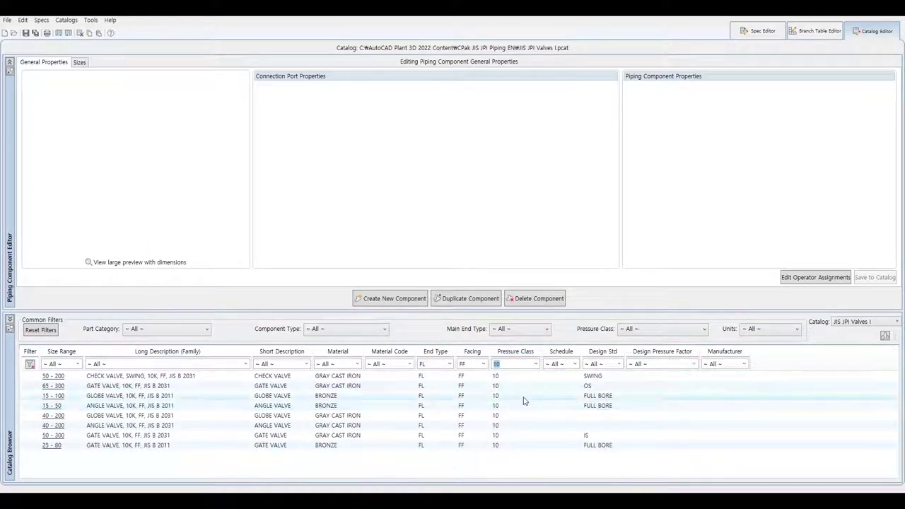
click(102, 438)
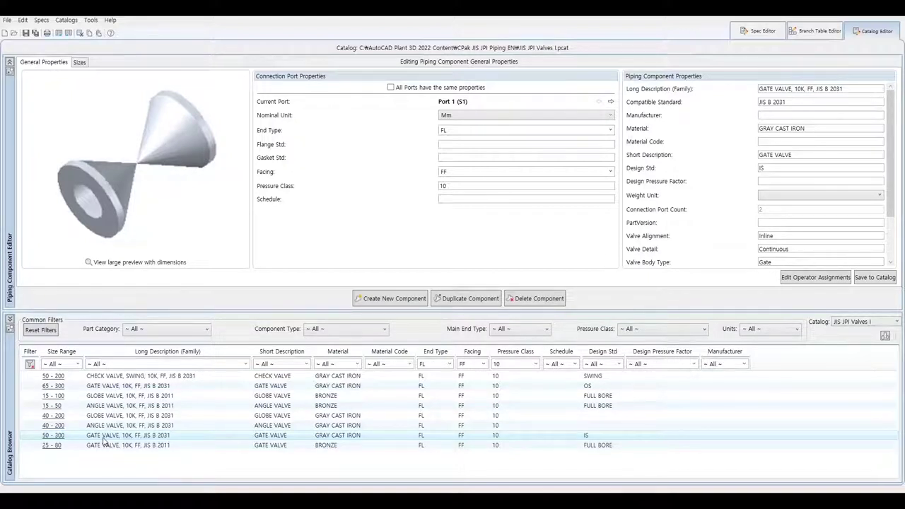
Duplicate the JIS gate valve as GATE VALVE, SSC13/STS304, KS 10K, FF, BB.OS&Y, KS B 2350
right_click(103, 440)
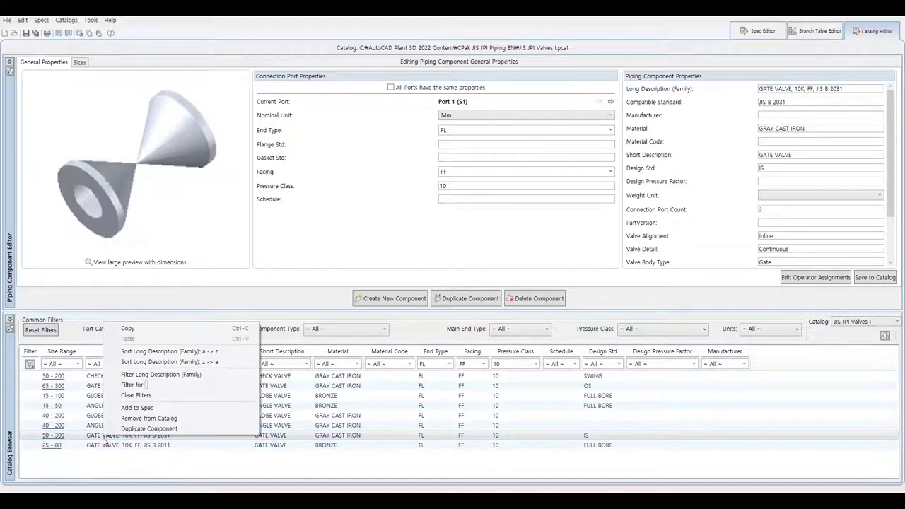
click(152, 426)
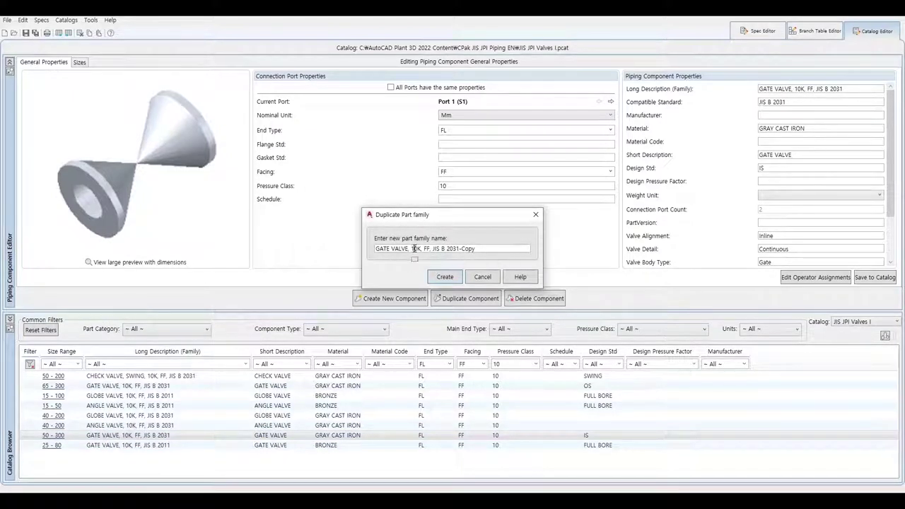
drag(410, 249, 592, 260)
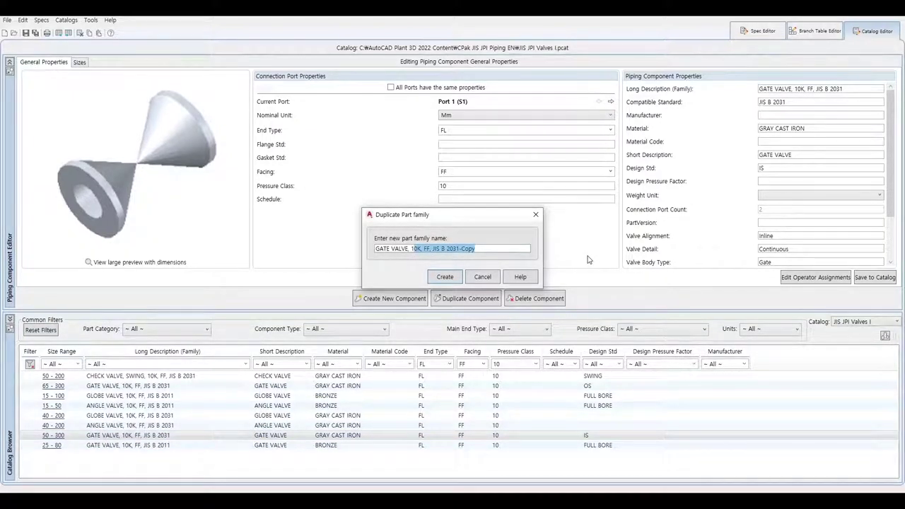
key(BackSpace)
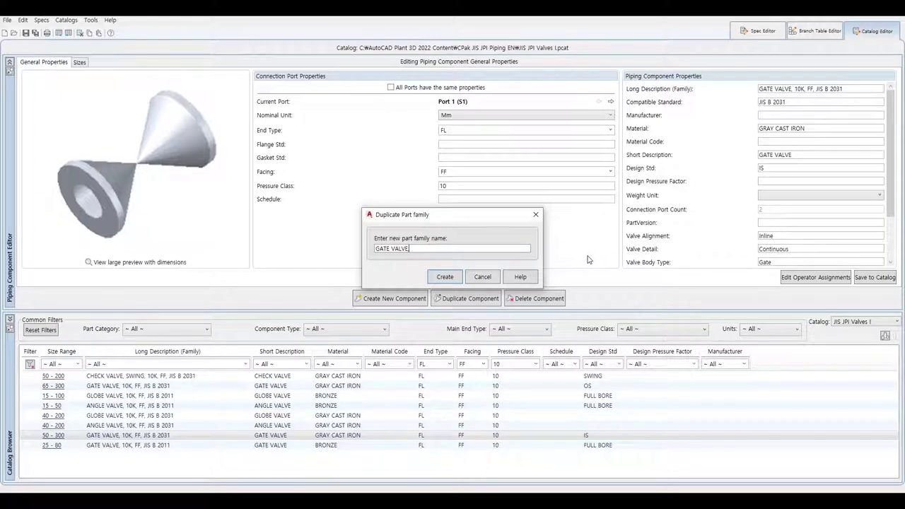
text(, )
text(SS)
text(13/STS)
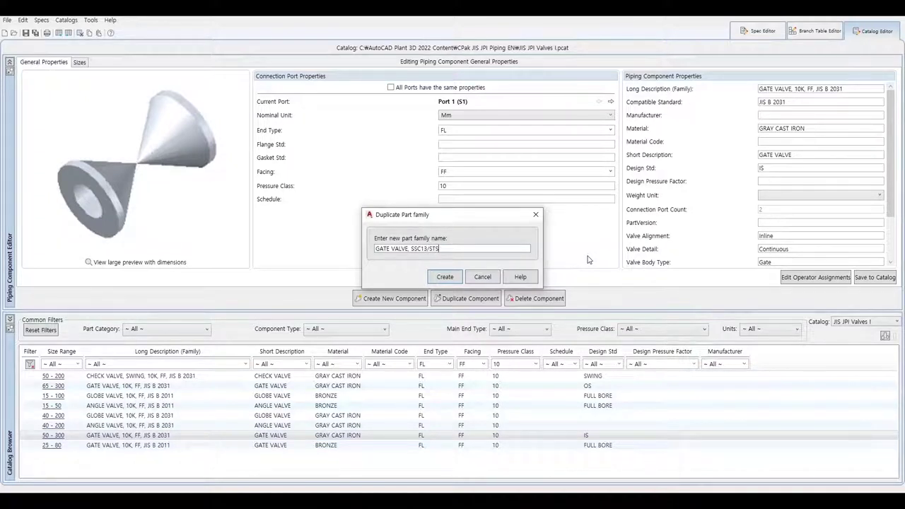
text(304, )
text(KS 10K)
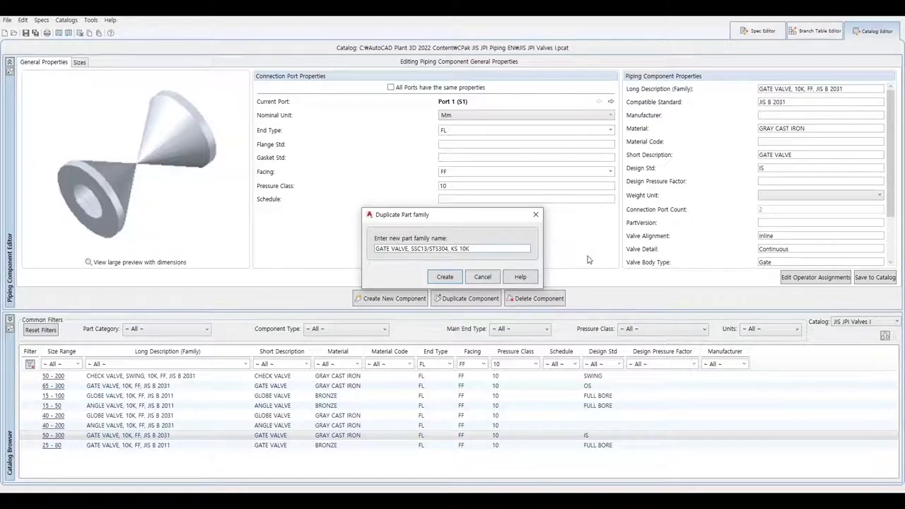
text(FL)
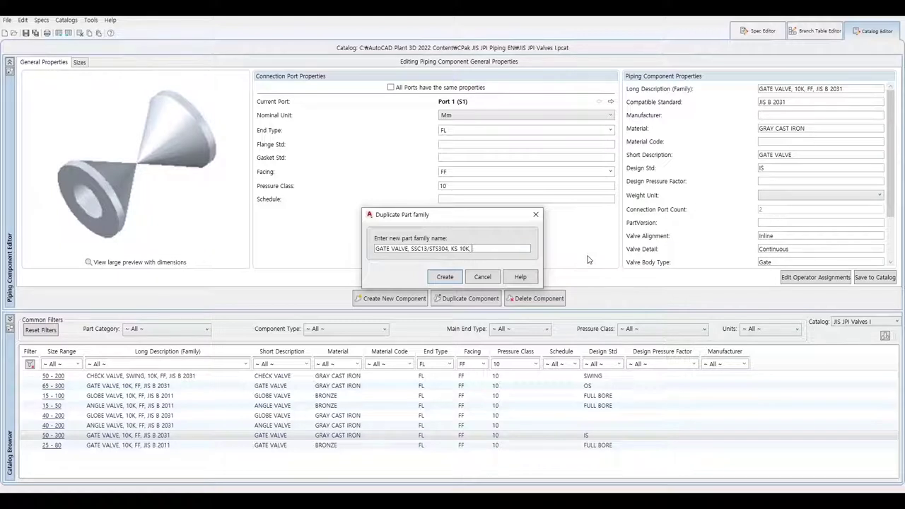
text(FF, )
text(BB.)
text(OS)
text(&Y)
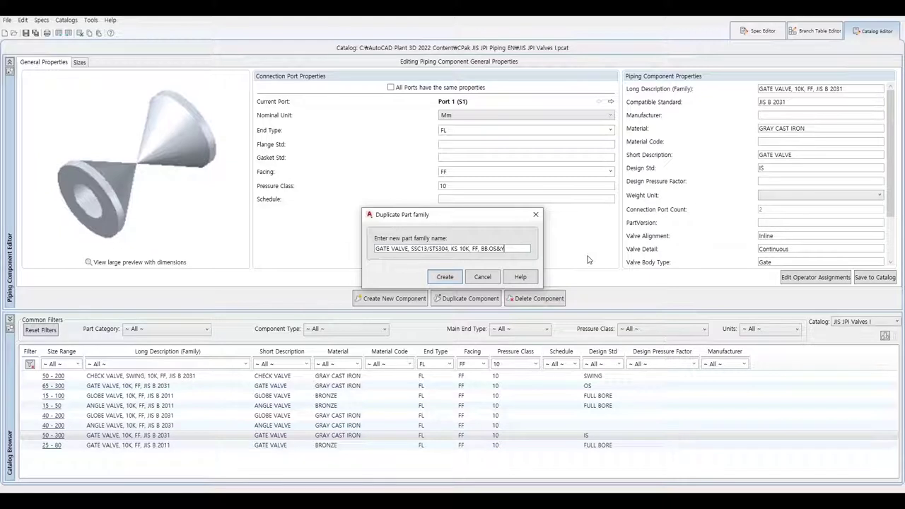
text(, KS)
text( B 235)
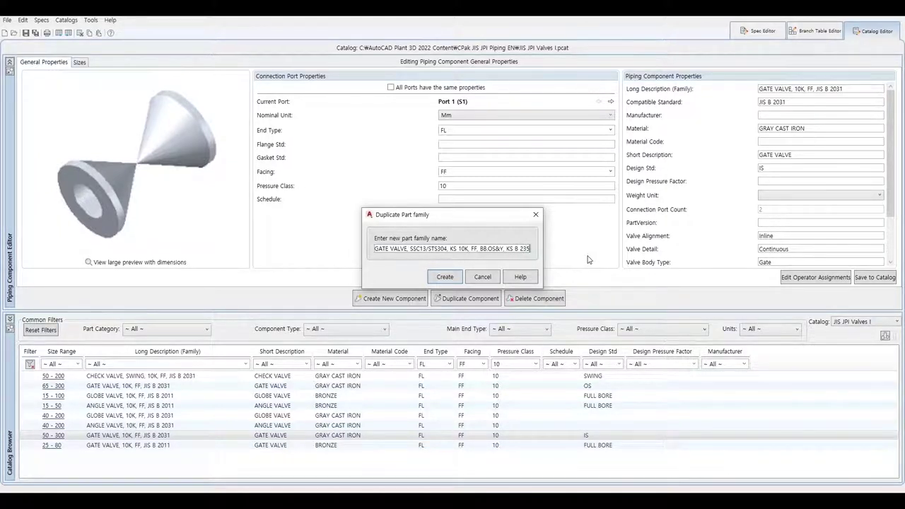
text(0)
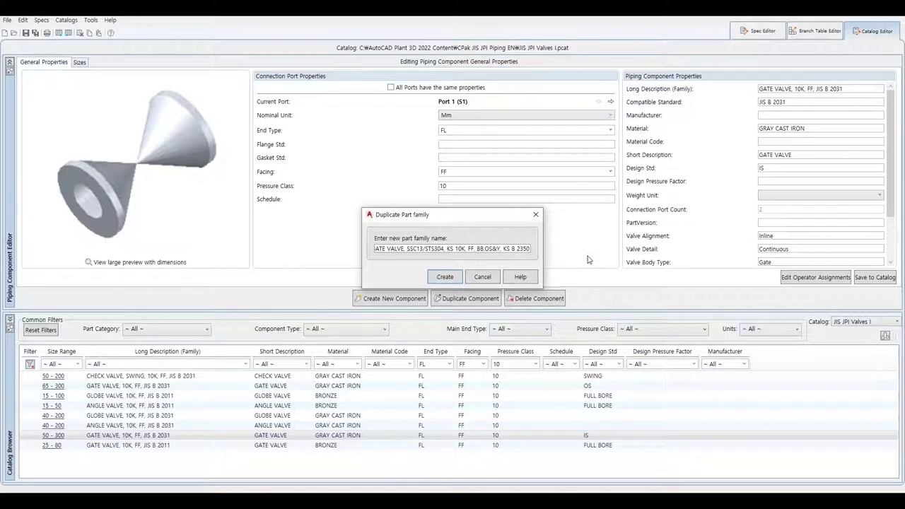
click(449, 279)
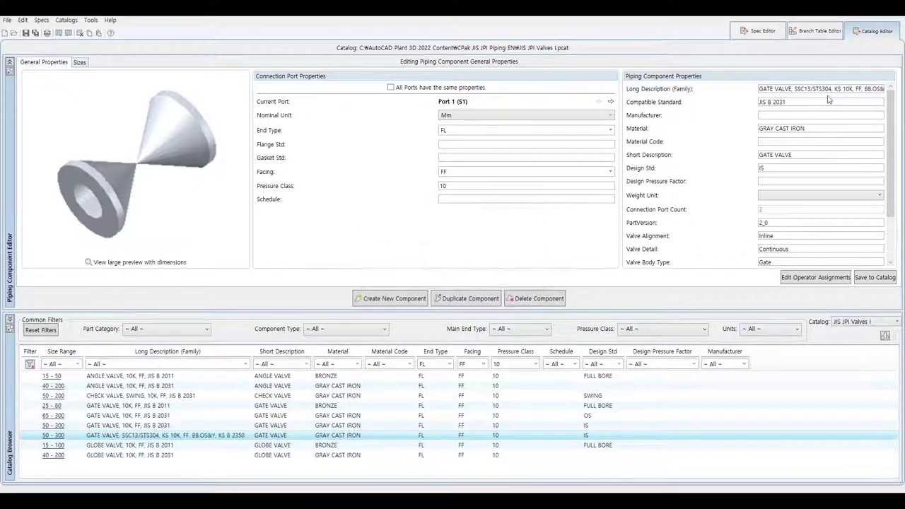
Copy KS B 2350 into Compatible Standard, enter manufacturer TEST, and save to the catalog
click(858, 89)
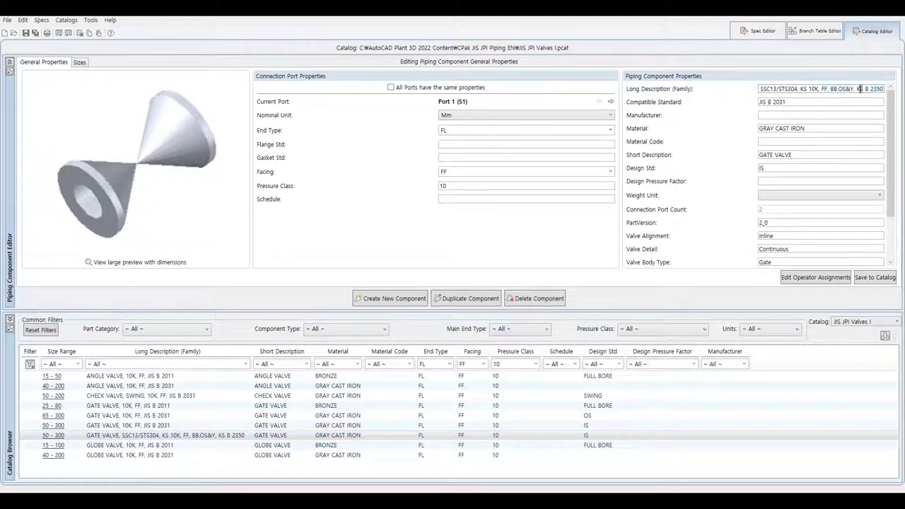
drag(857, 89, 902, 89)
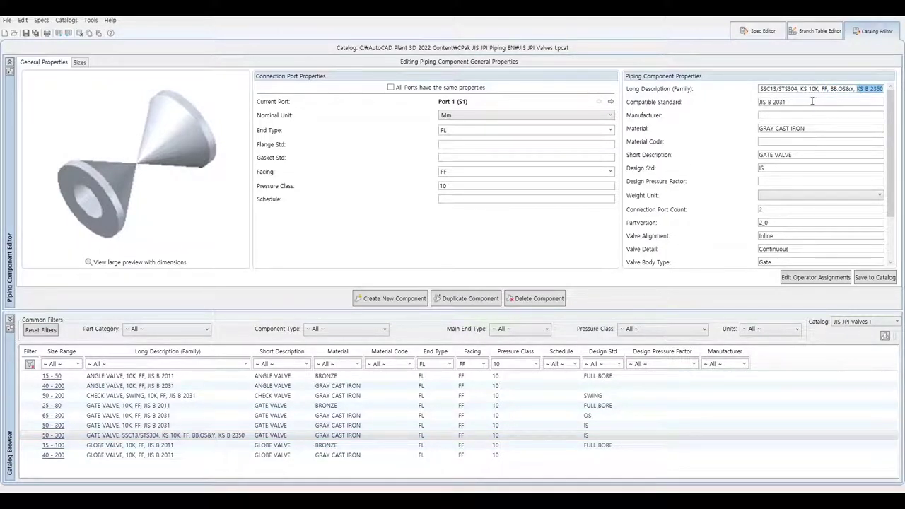
key(ctrl+c)
triple_click(811, 101)
key(ctrl+v)
click(769, 115)
text(TEST)
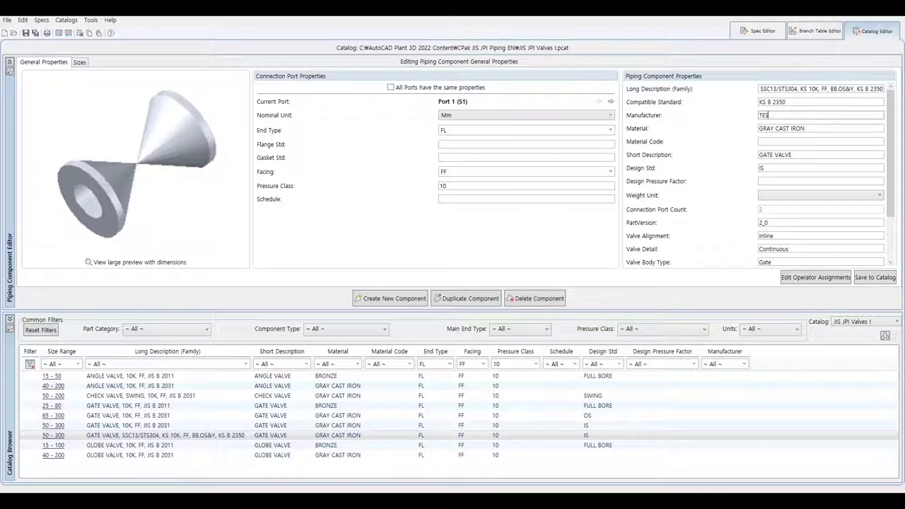
click(876, 279)
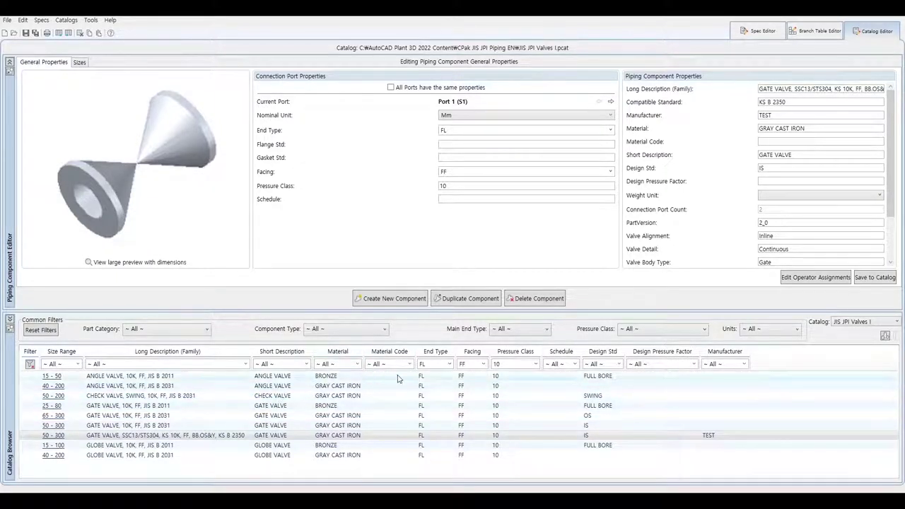
click(448, 364)
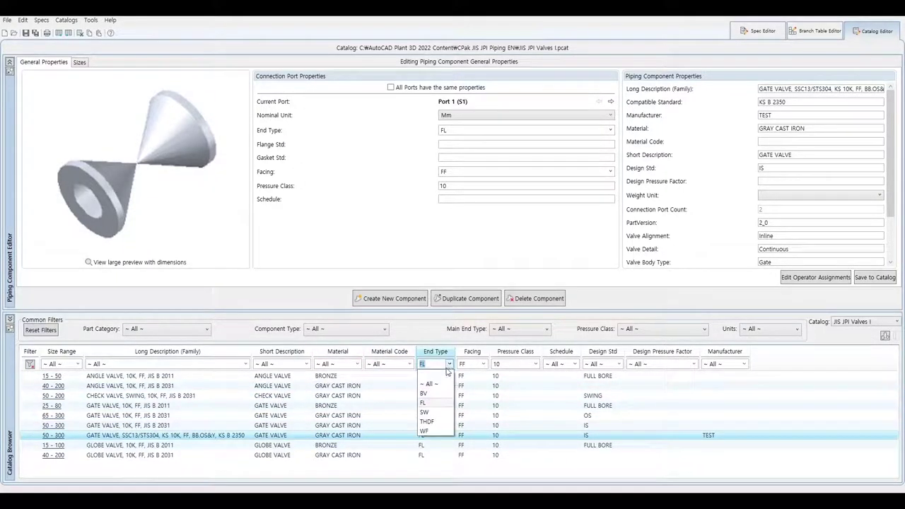
Filter End Type to WF and view the 50 - 150 stainless steel 10K FF butterfly valve's properties
click(424, 430)
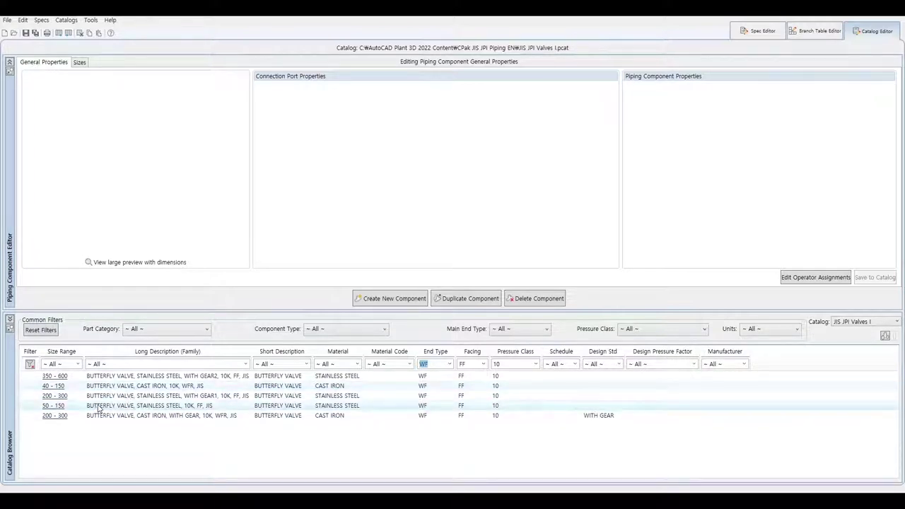
click(99, 407)
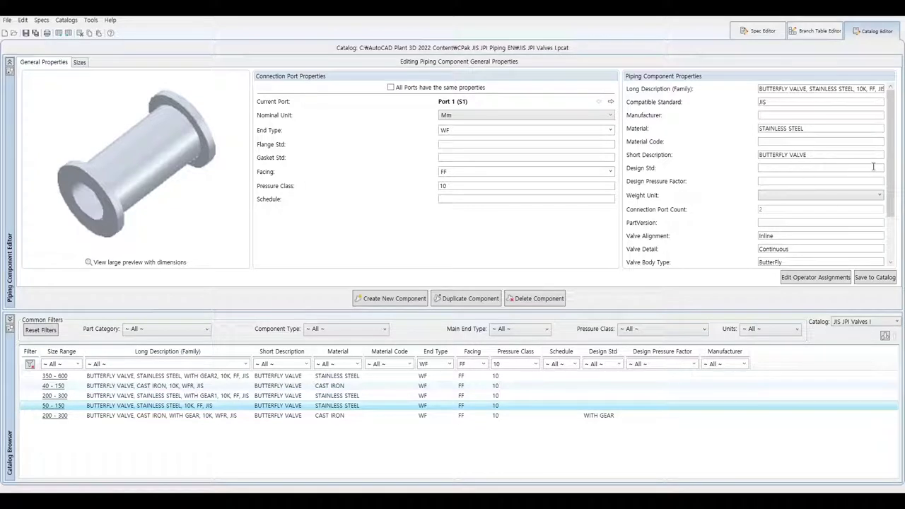
drag(889, 169, 882, 218)
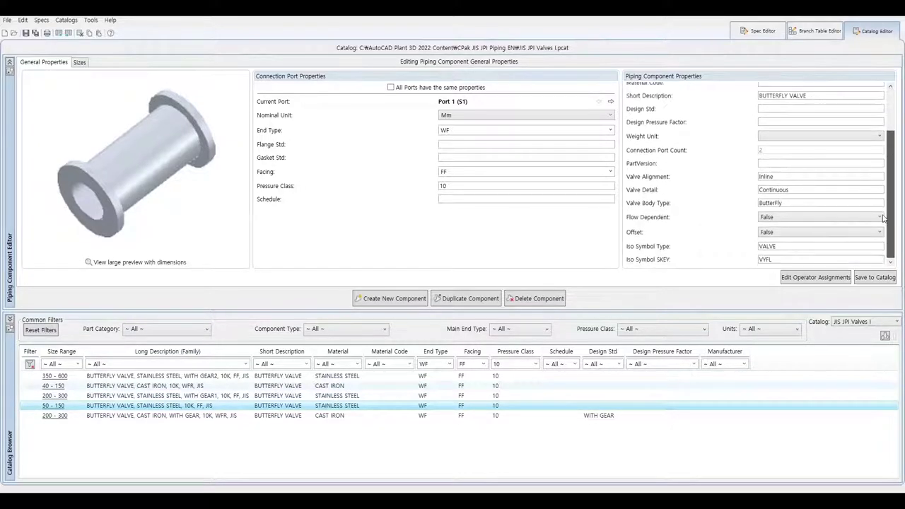
Duplicate the butterfly valve, entering the name BUTTERFLY VALVE, GC200/304+EPDM, KS 10K, WAFER, LEVER TYPE
right_click(216, 410)
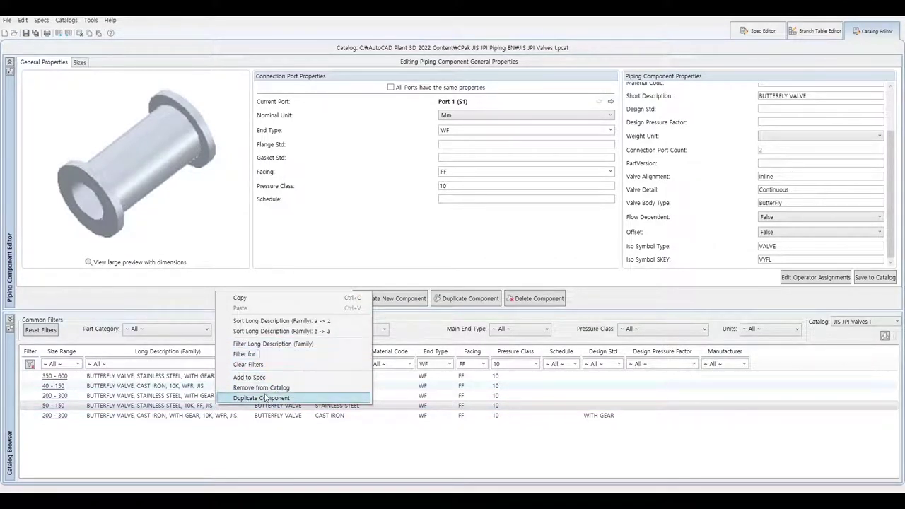
click(265, 398)
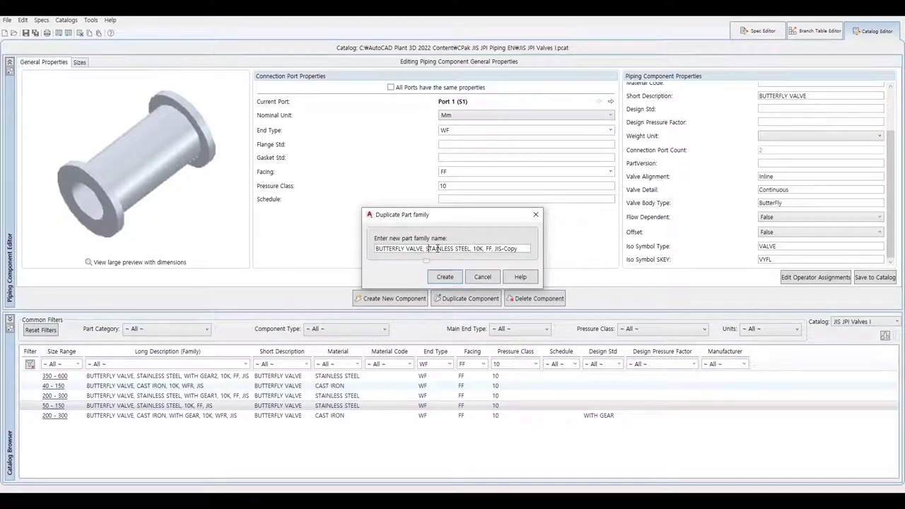
drag(429, 248, 535, 250)
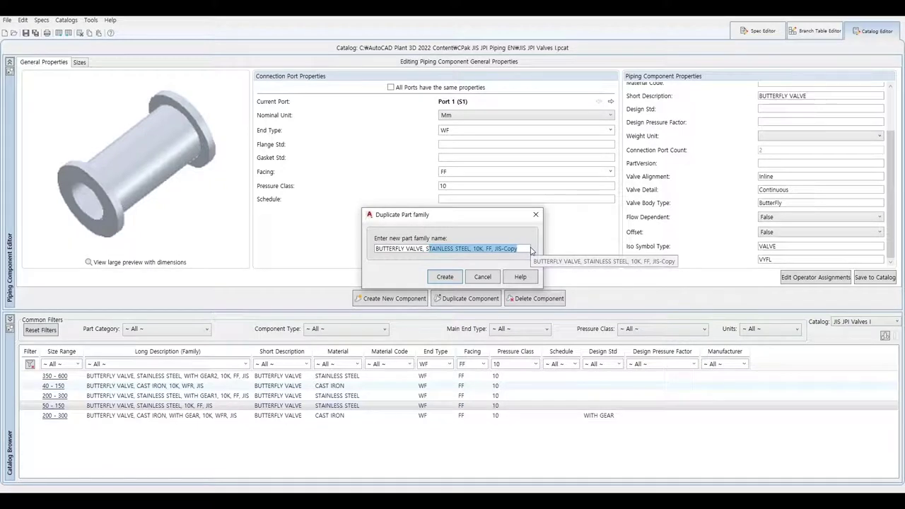
key(BackSpace)
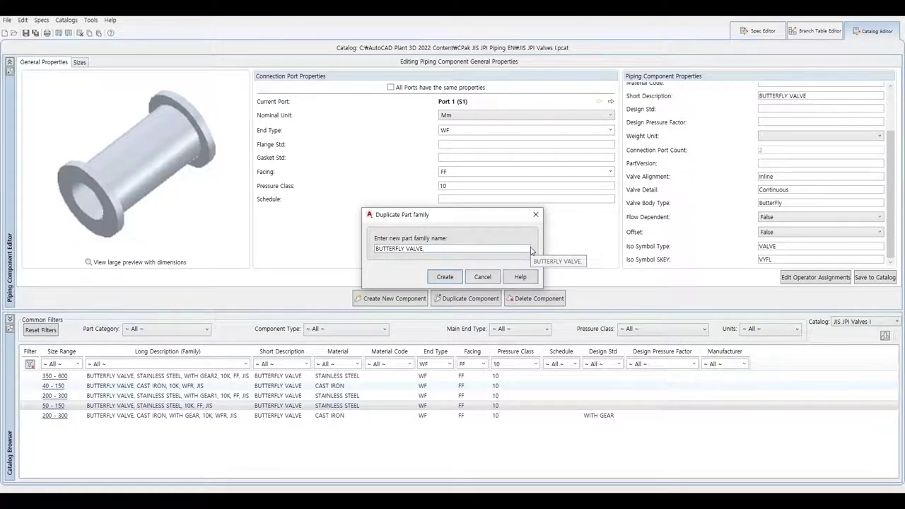
text( G)
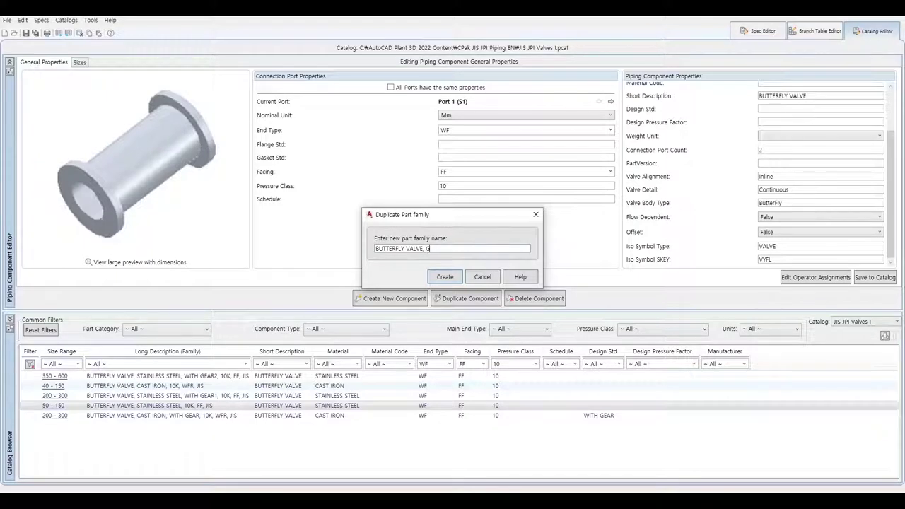
text(C2)
text(00/3)
text(04+EPDM,)
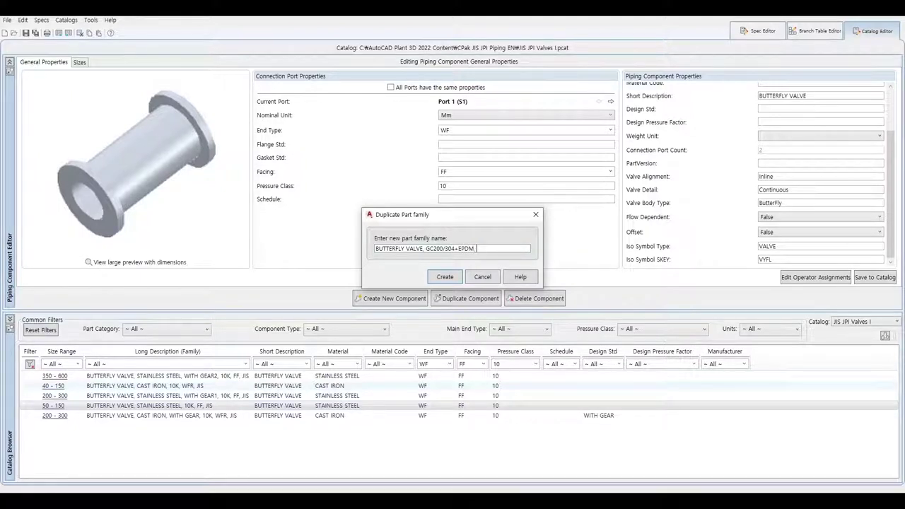
text(KS 10K, WAFER, LEV)
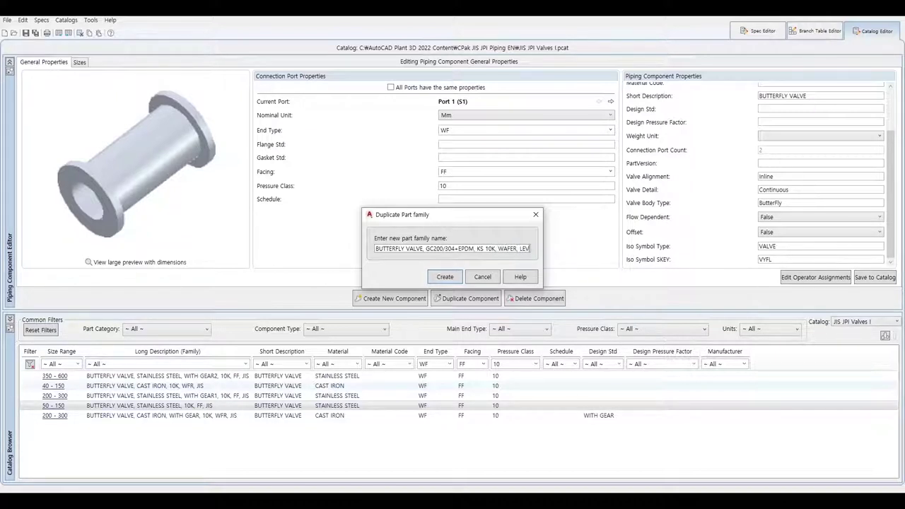
text(ER)
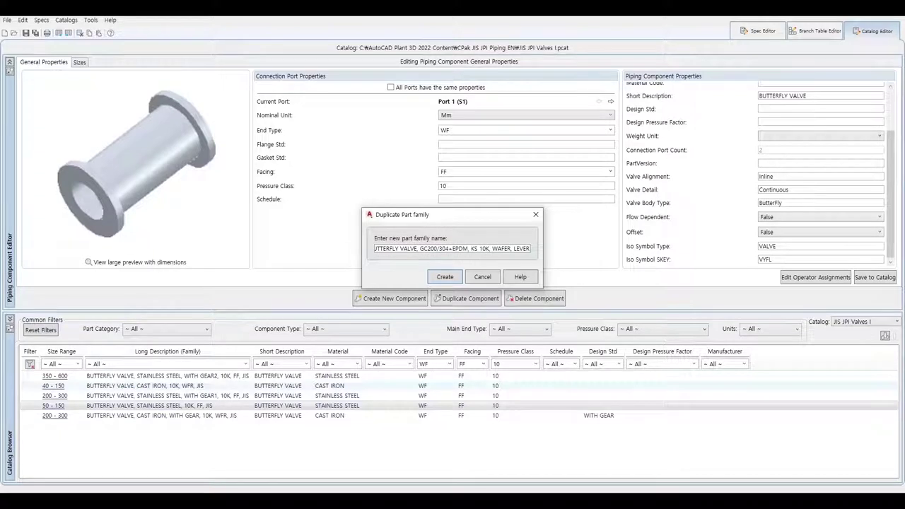
text( TYPE)
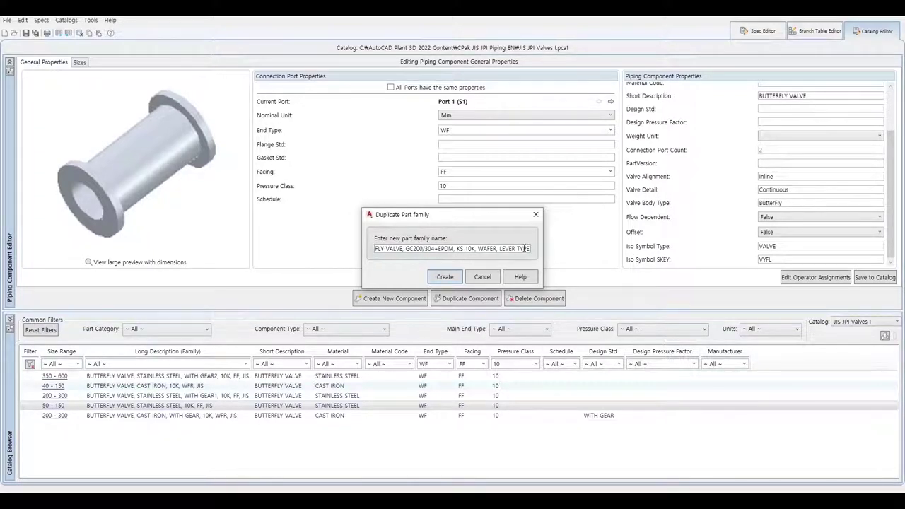
Create the LEVER TYPE butterfly valve family with compatible standard KS and manufacturer TEST
click(445, 277)
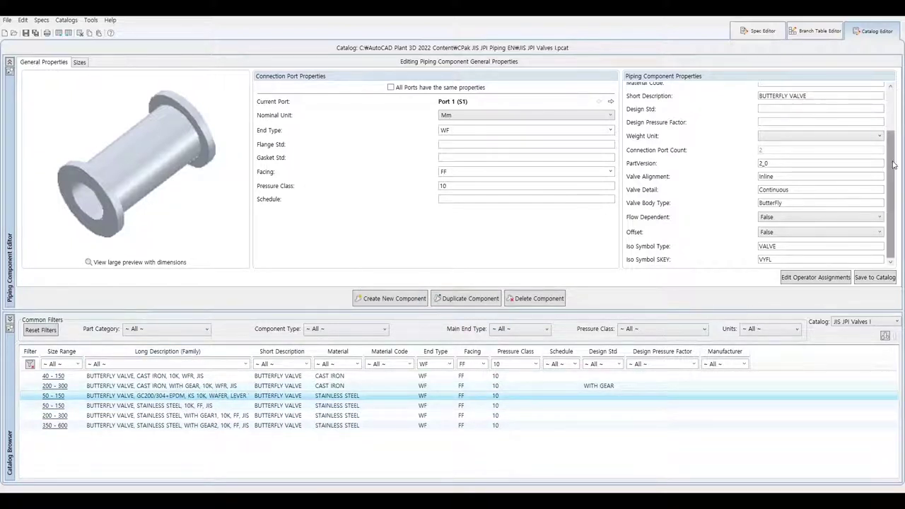
scroll(791, 121, up, 3)
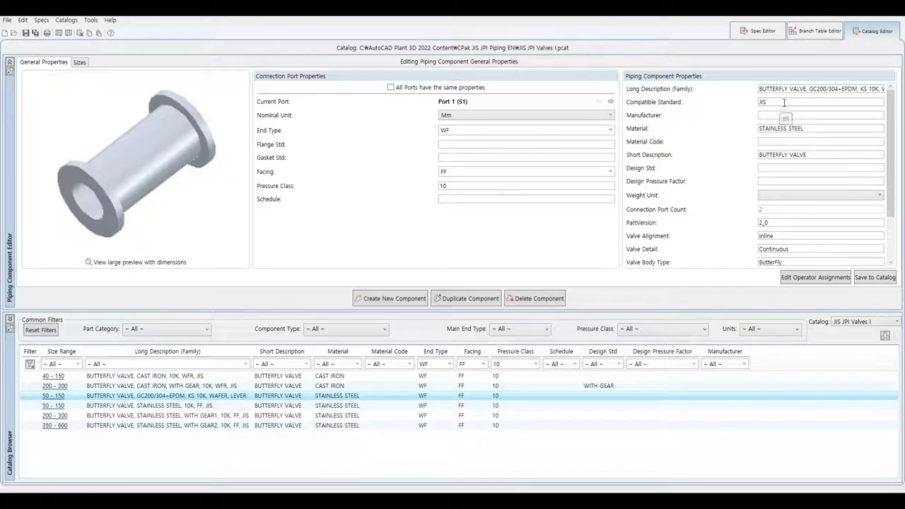
double_click(780, 103)
text(KS)
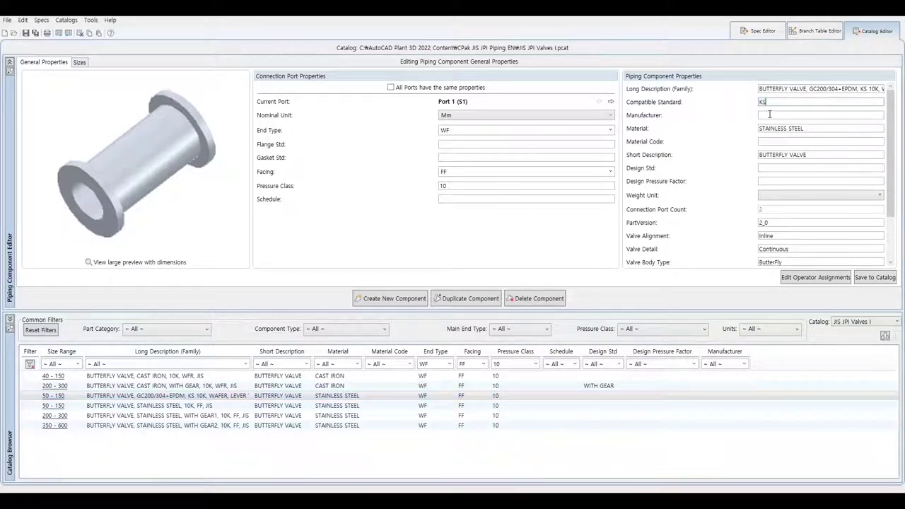
click(768, 114)
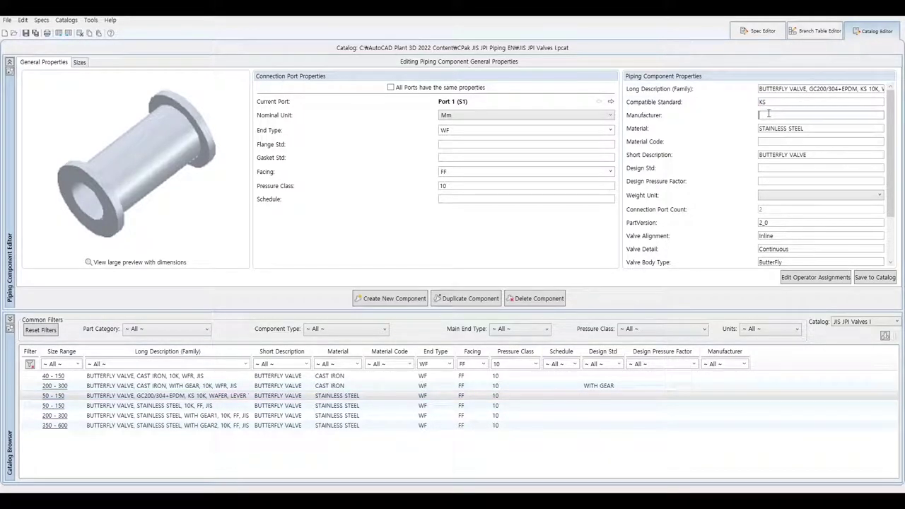
text(TEST)
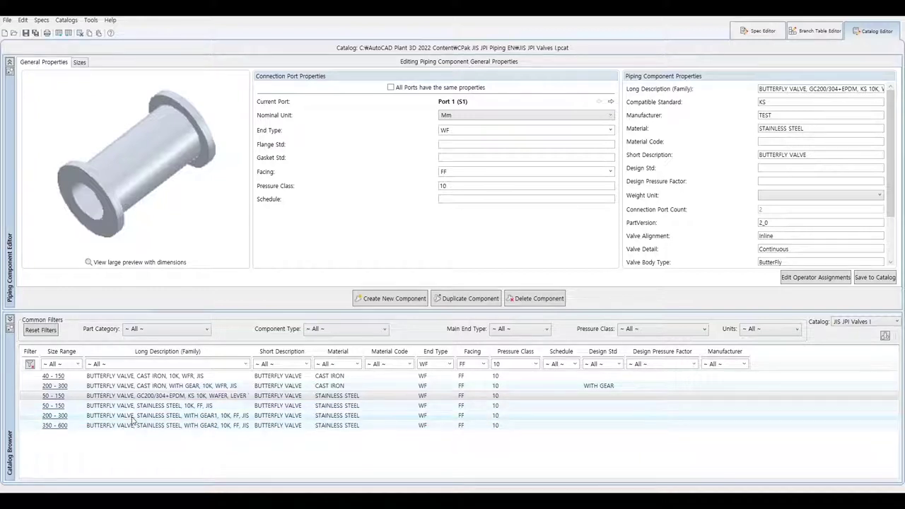
Save the lever-type family's properties to the catalog and select the 200 - 300 WITH GEAR1 family
click(132, 417)
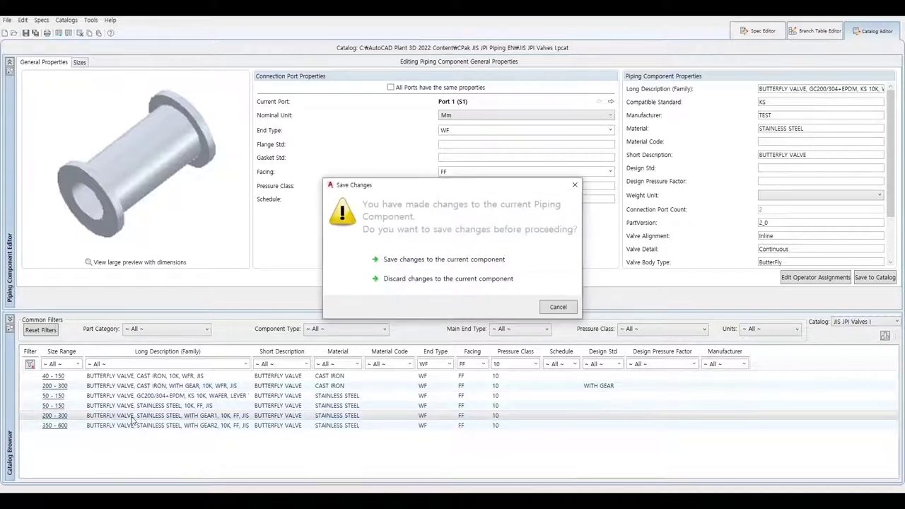
click(575, 184)
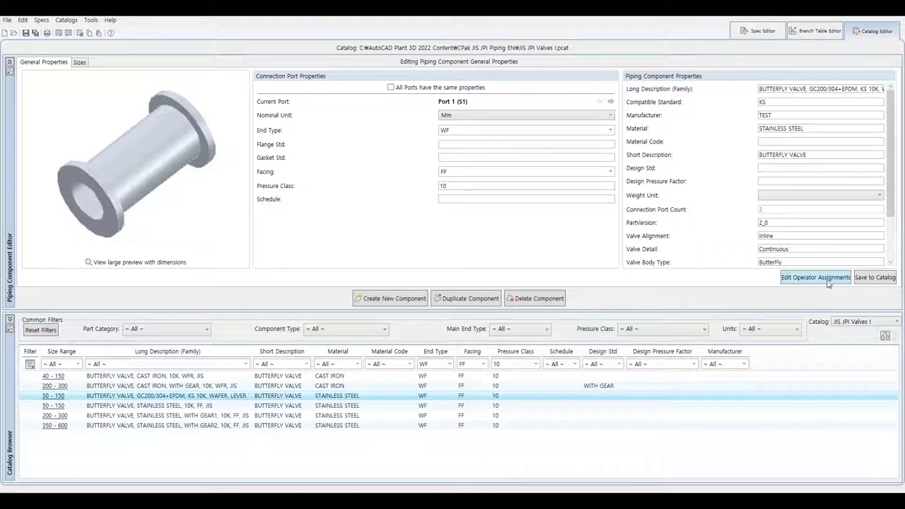
click(866, 280)
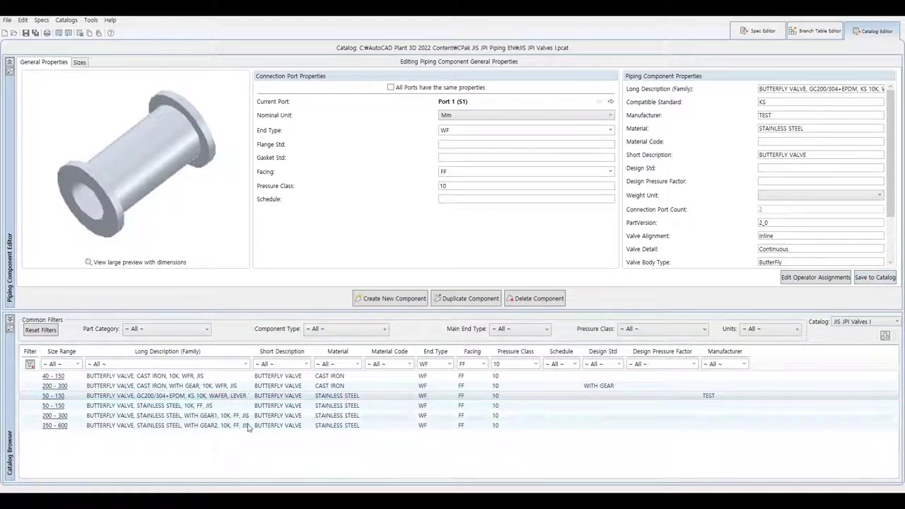
click(193, 417)
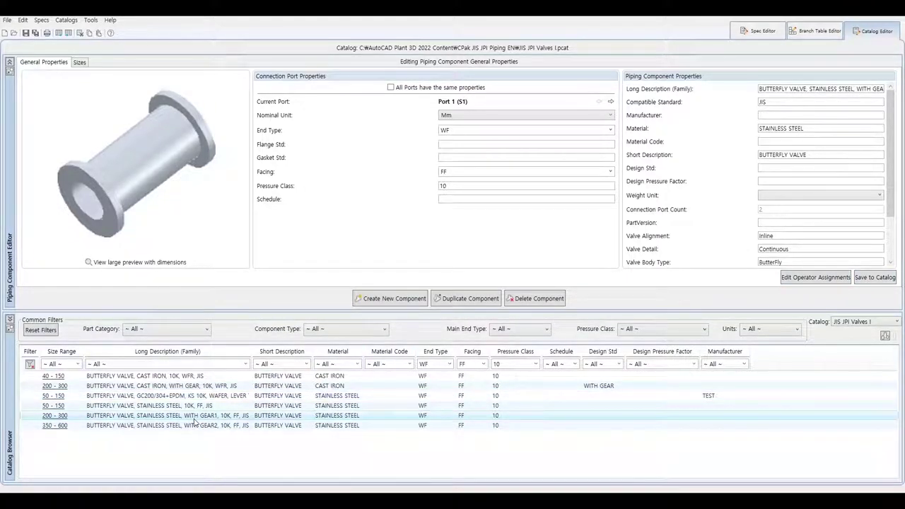
Duplicate the WITH GEAR1 family as 'BUTTERFLY VALVE, GC200/304+EPDM, KS 10K, WAFER, GEAR OPER.'
right_click(193, 419)
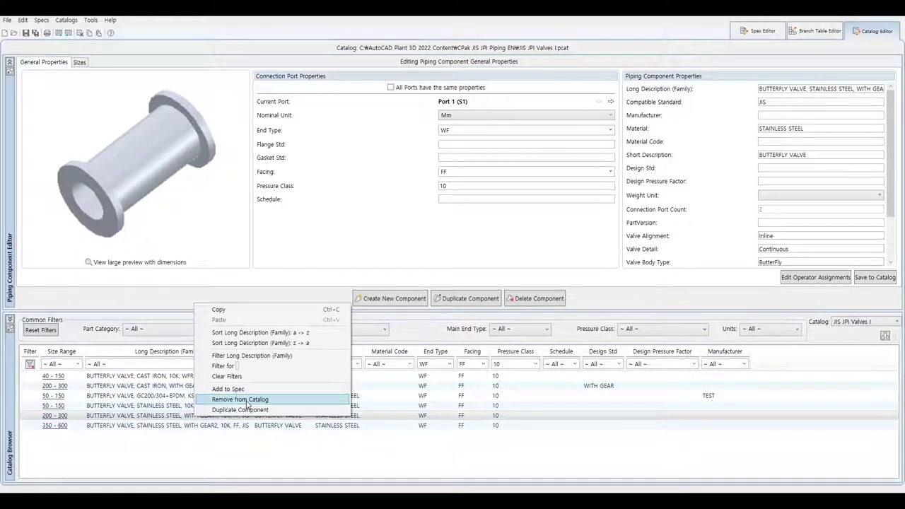
click(240, 410)
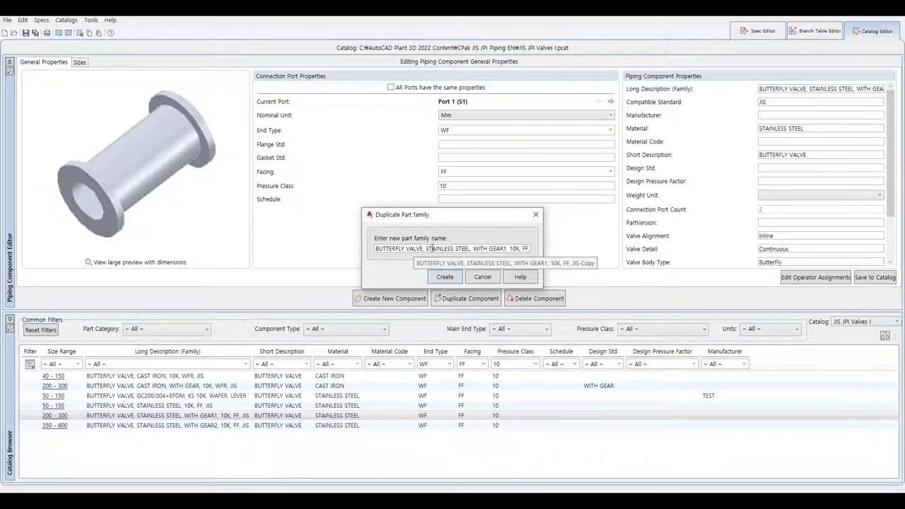
drag(426, 248, 577, 257)
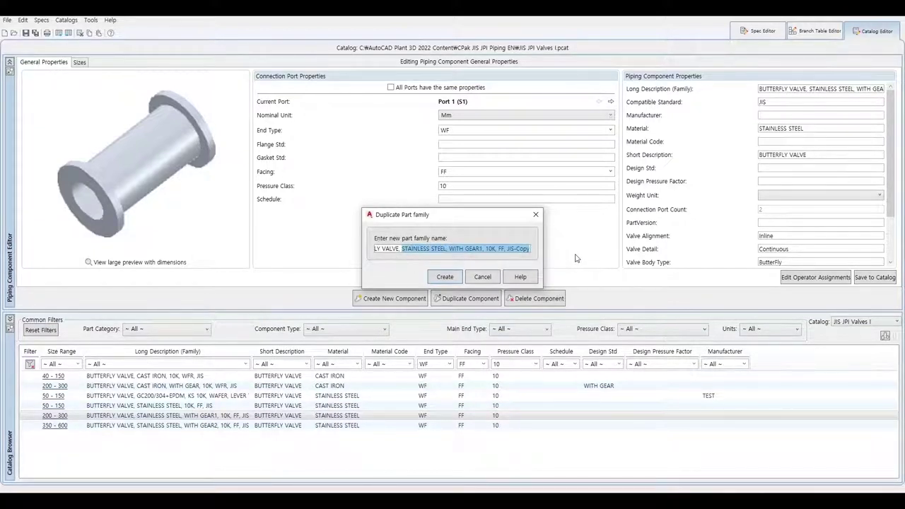
text(GC200)
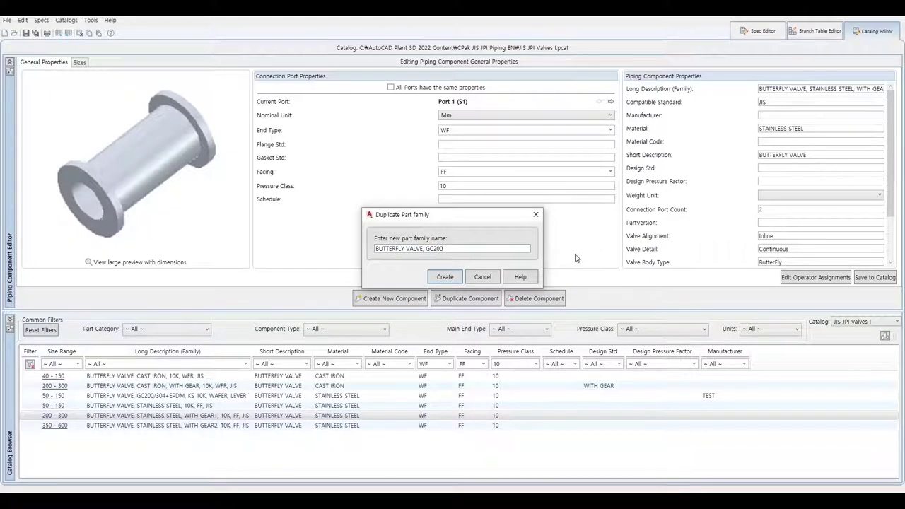
text(/304+E)
text(PD)
text(M, KS 10K, W)
text(AFER, G)
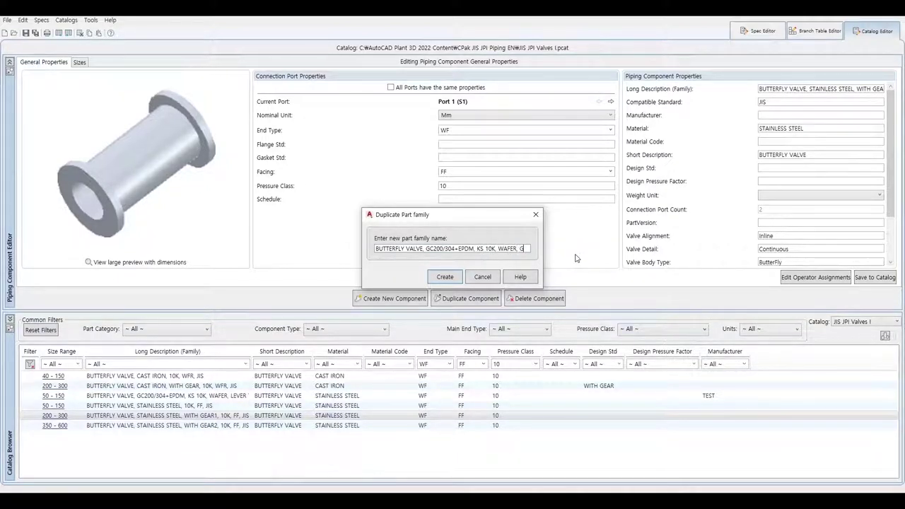
text(EAR O)
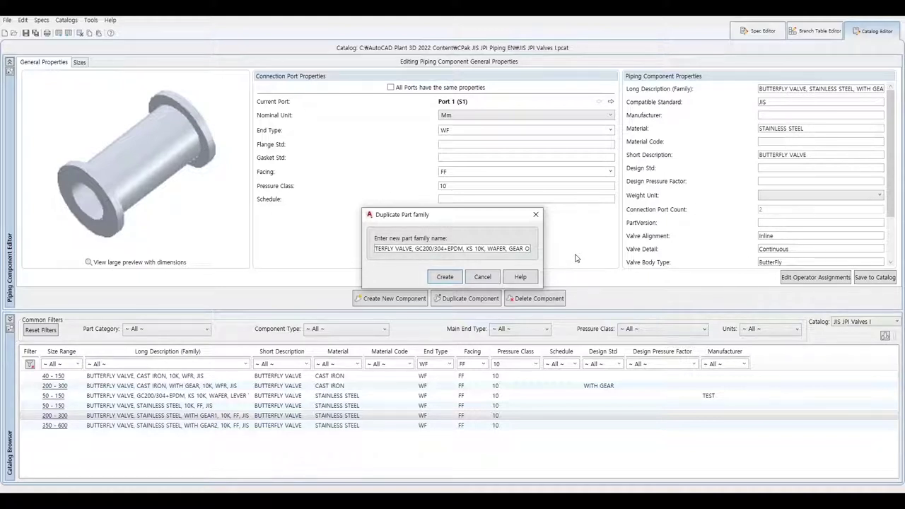
text(PER.)
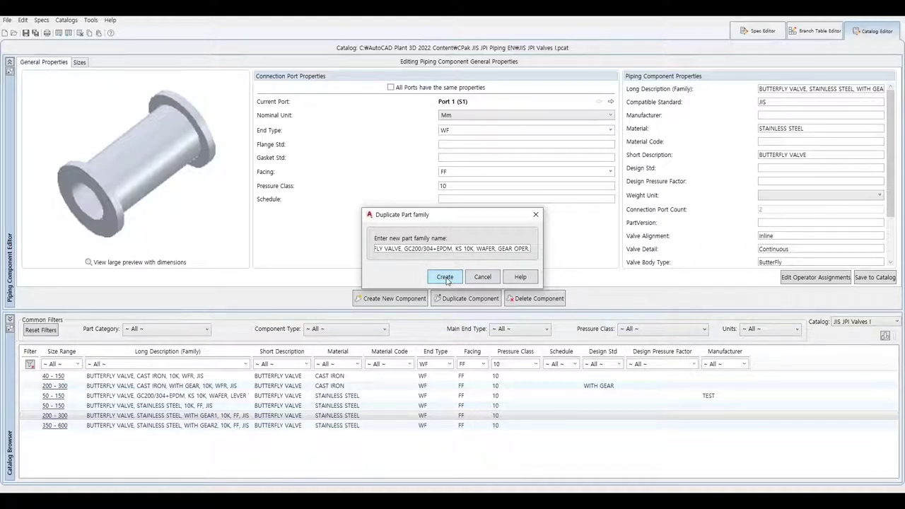
click(446, 278)
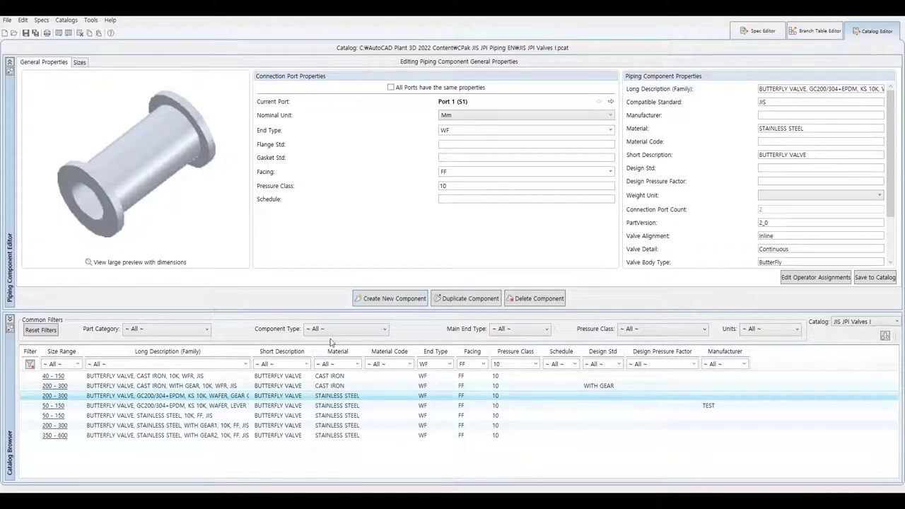
Change the GEAR OPER family's standard from JIS to KS and manufacturer to TEST, saving the changes
double_click(795, 103)
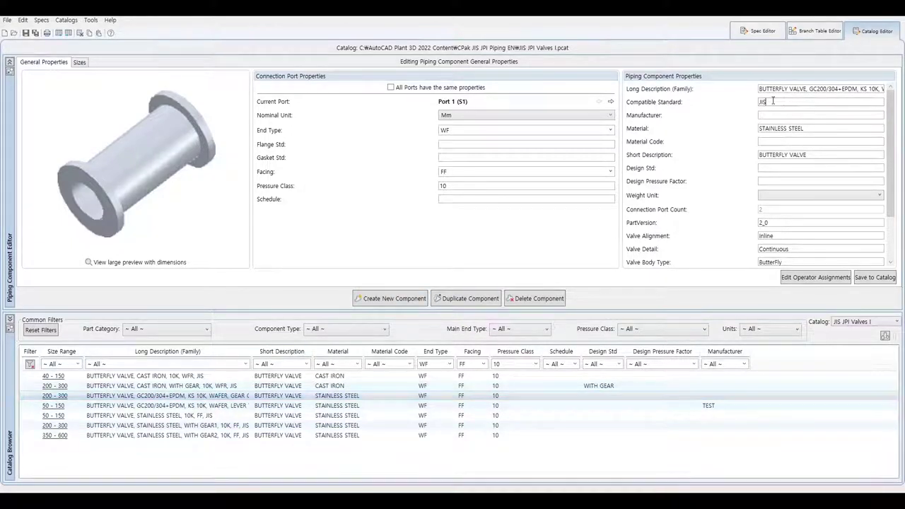
text(KS)
key(Tab)
text(TE)
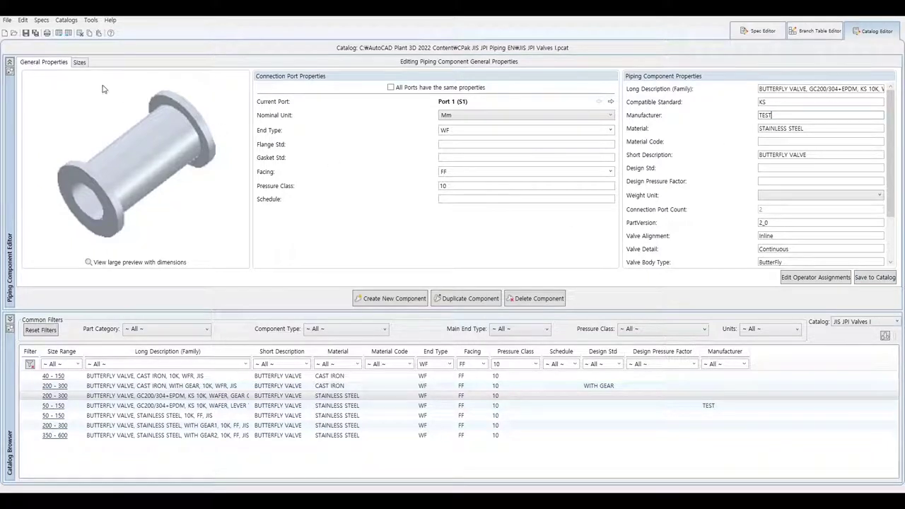
click(35, 34)
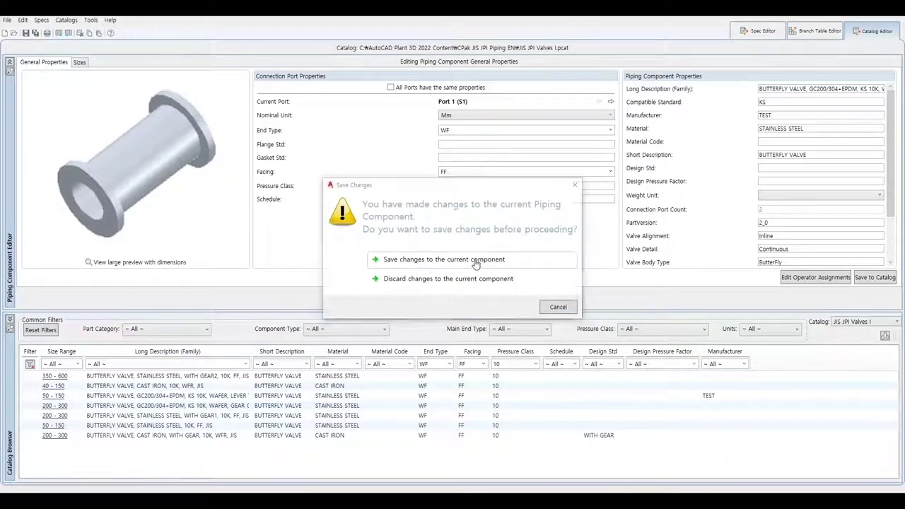
click(462, 260)
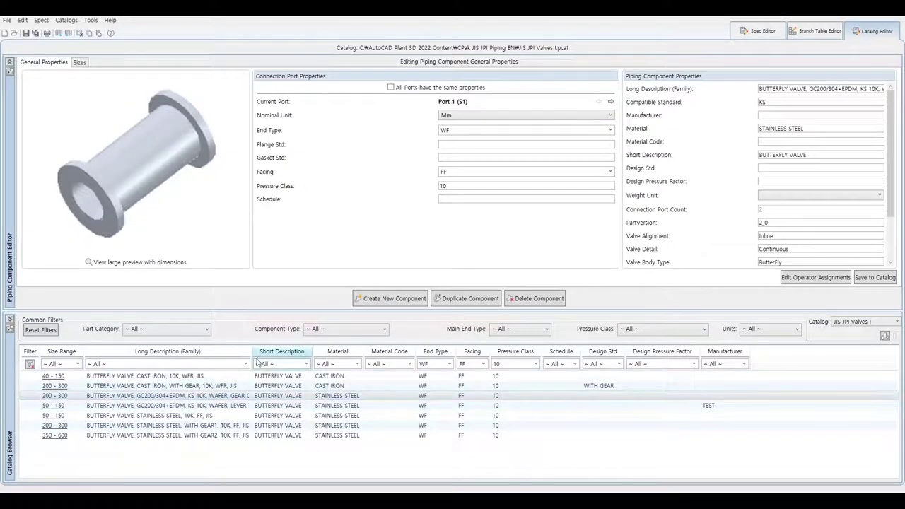
Re-enter manufacturer TEST for the GEAR OPER family, save it to the catalog, and filter the list to TEST
drag(252, 351, 279, 351)
click(233, 408)
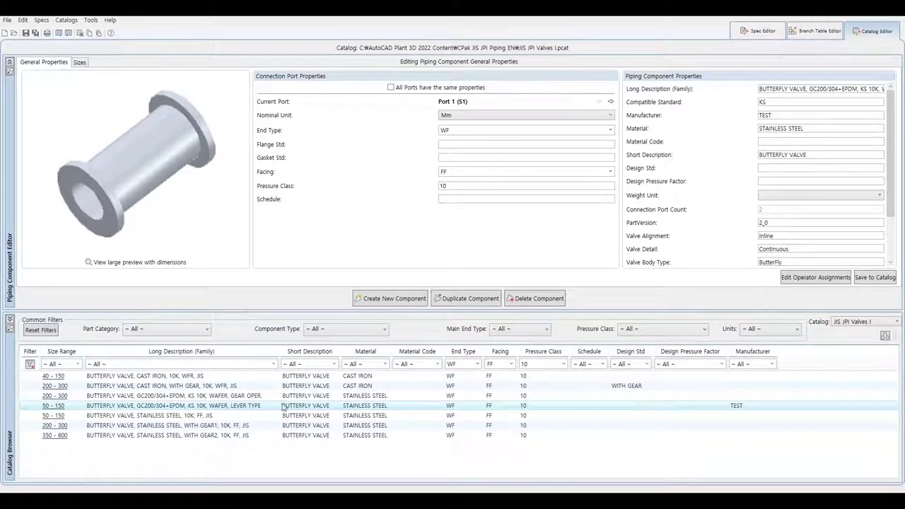
click(386, 396)
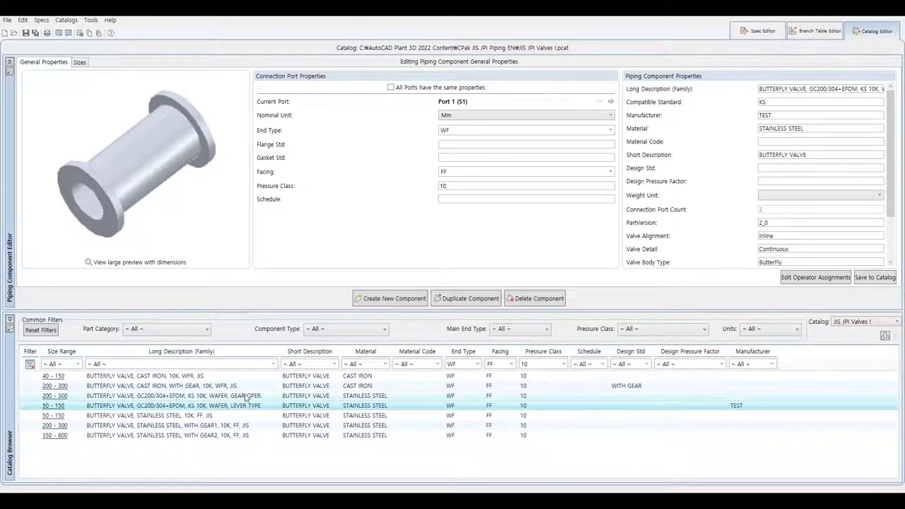
click(788, 114)
text(TEST)
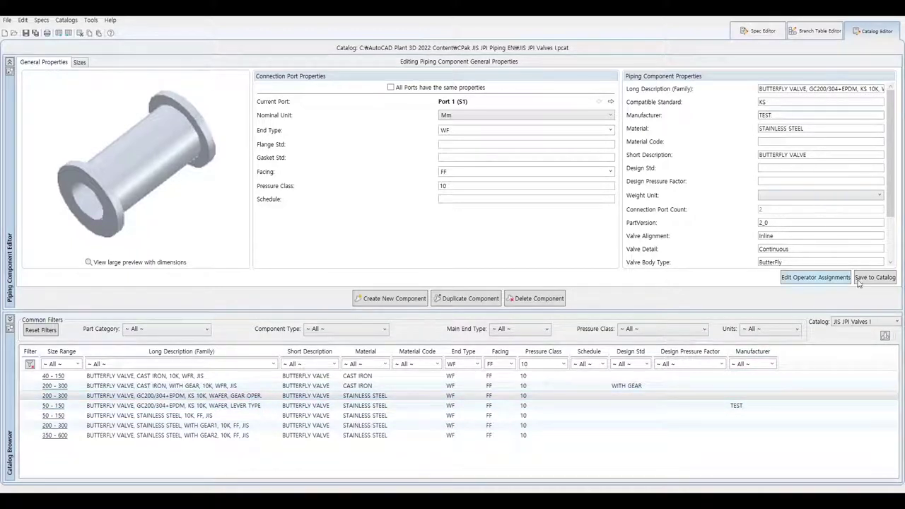
click(875, 277)
click(772, 362)
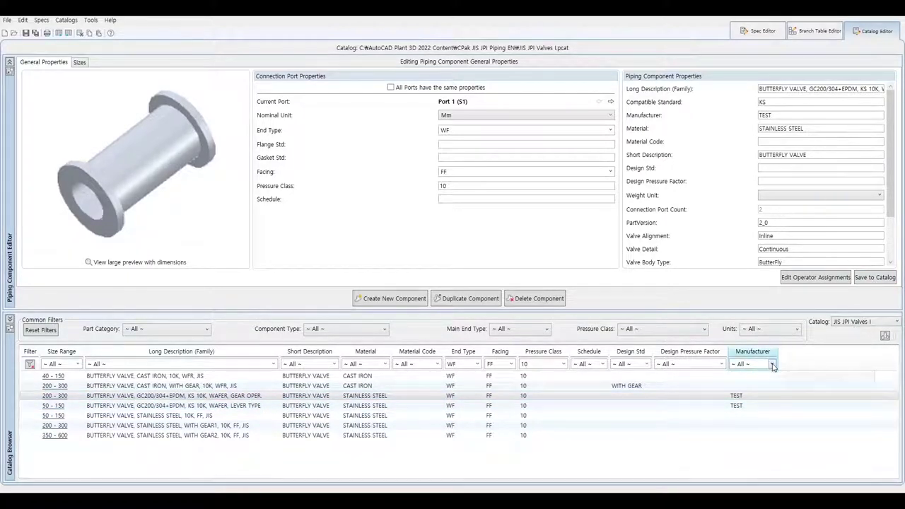
click(738, 391)
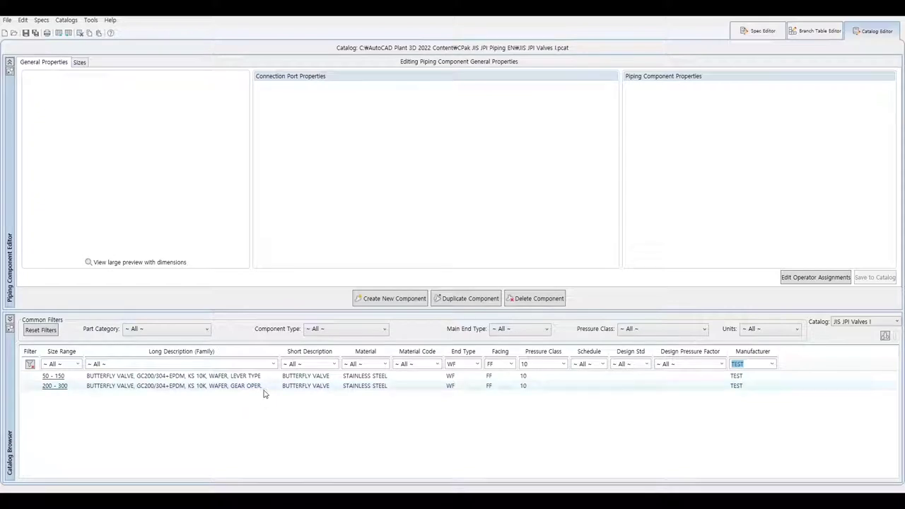
Reset the Manufacturer, End Type, Facing and Pressure Class column filters to All
click(771, 363)
click(743, 384)
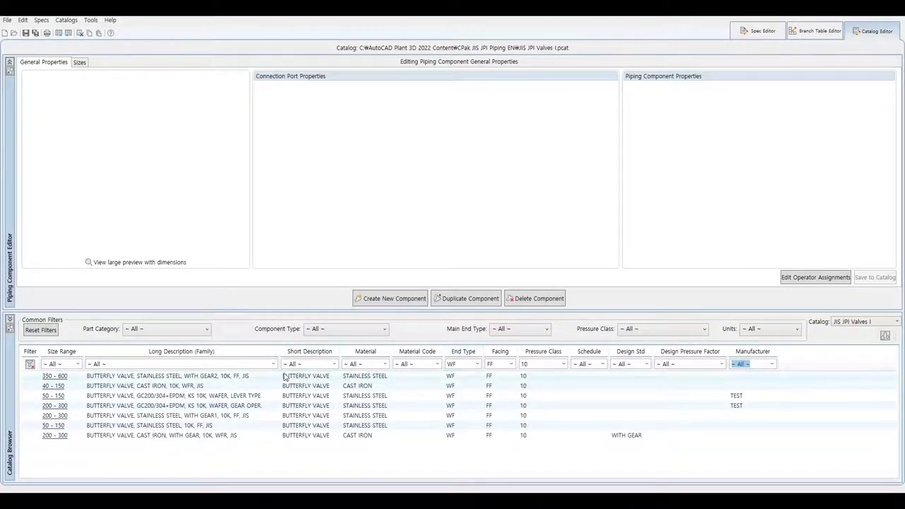
click(477, 363)
click(453, 385)
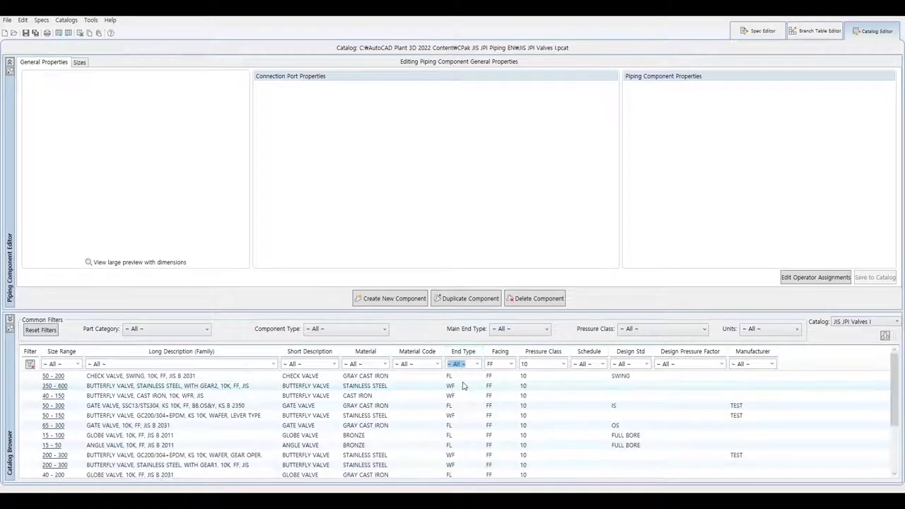
click(510, 363)
click(497, 383)
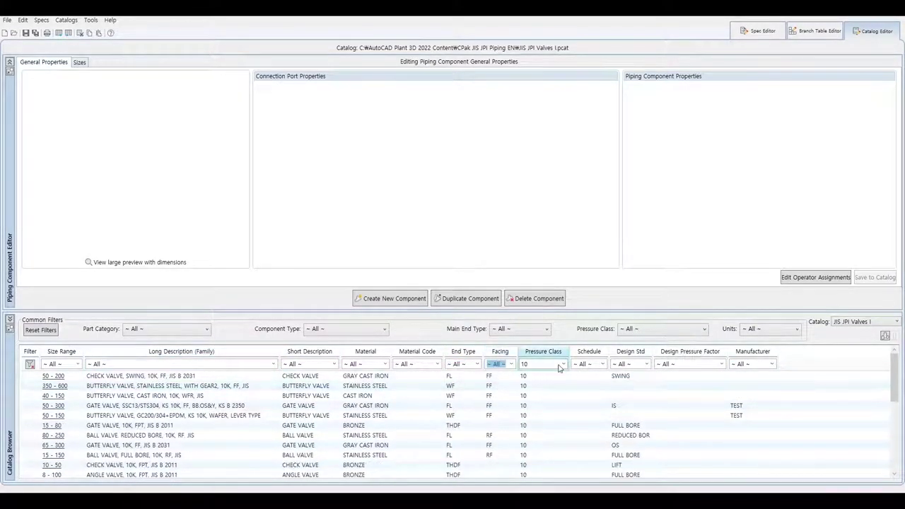
click(563, 364)
click(531, 384)
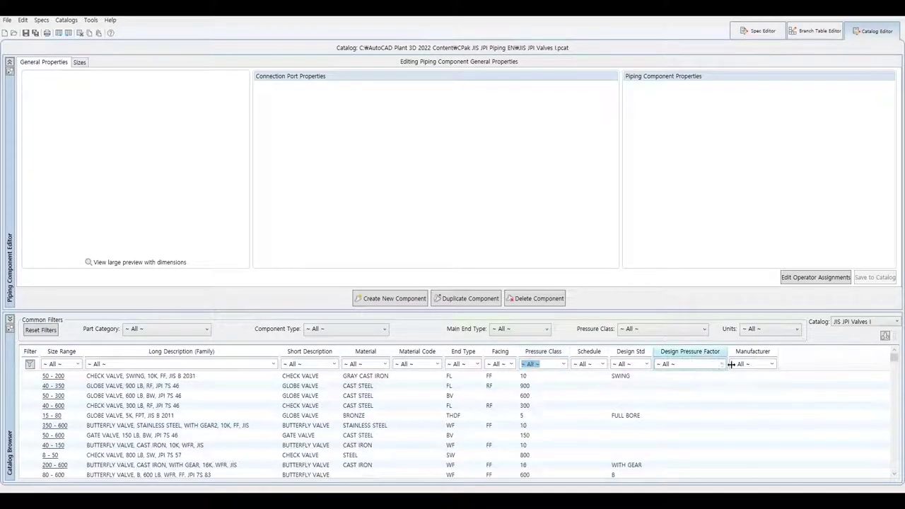
Filter Manufacturer to TEST, sort by Long Description, and select the 8 - 50 gate valve
click(771, 364)
click(737, 383)
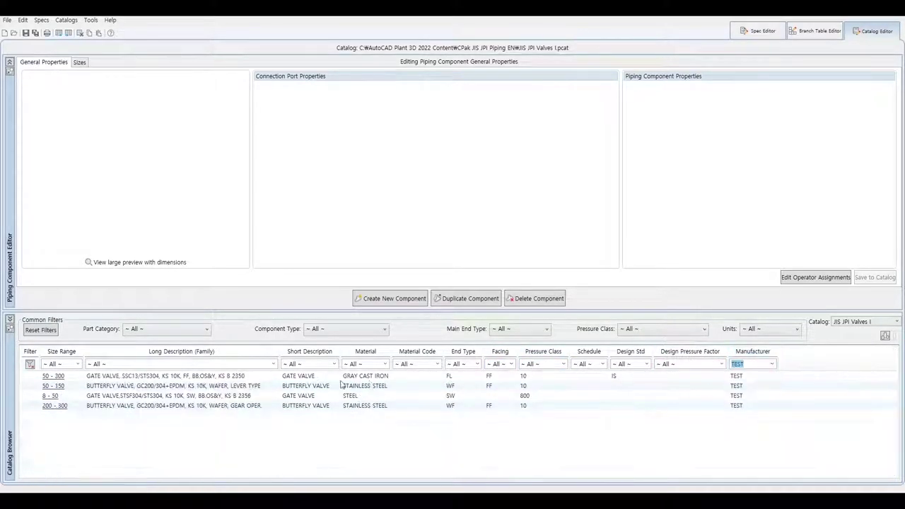
click(143, 356)
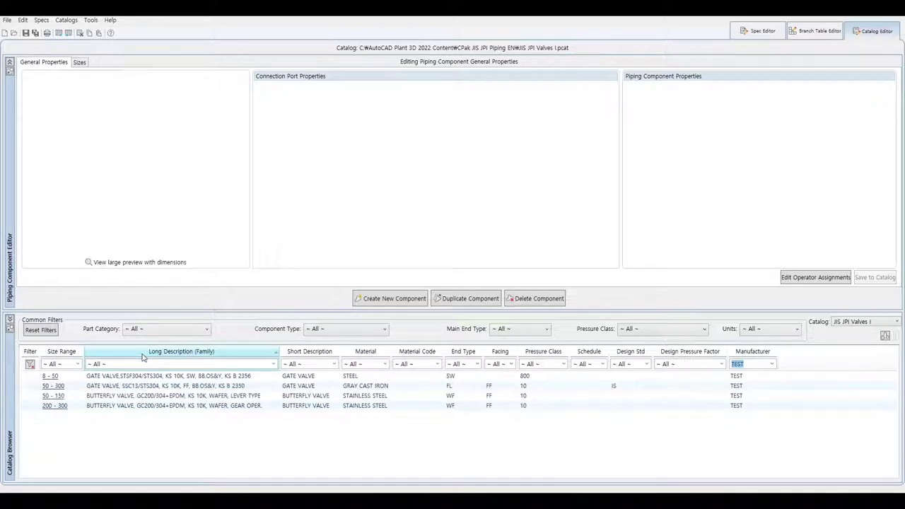
click(174, 377)
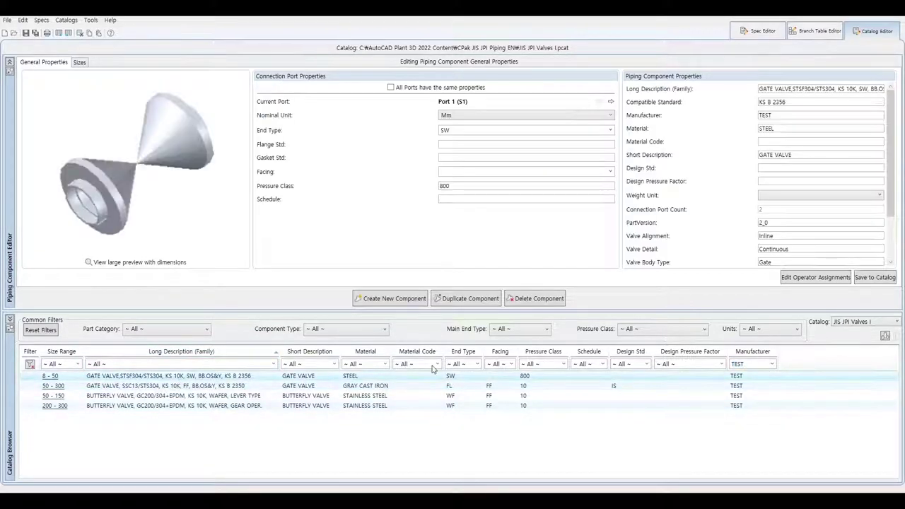
click(810, 279)
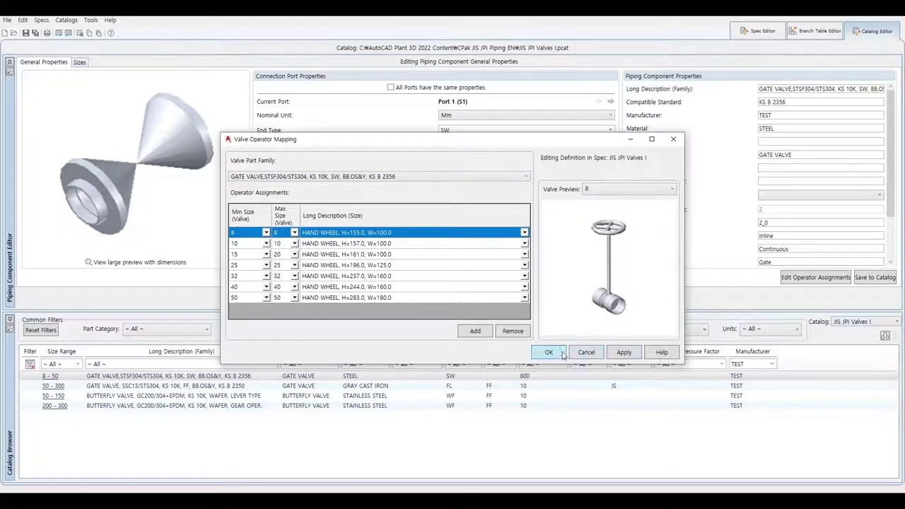
click(585, 352)
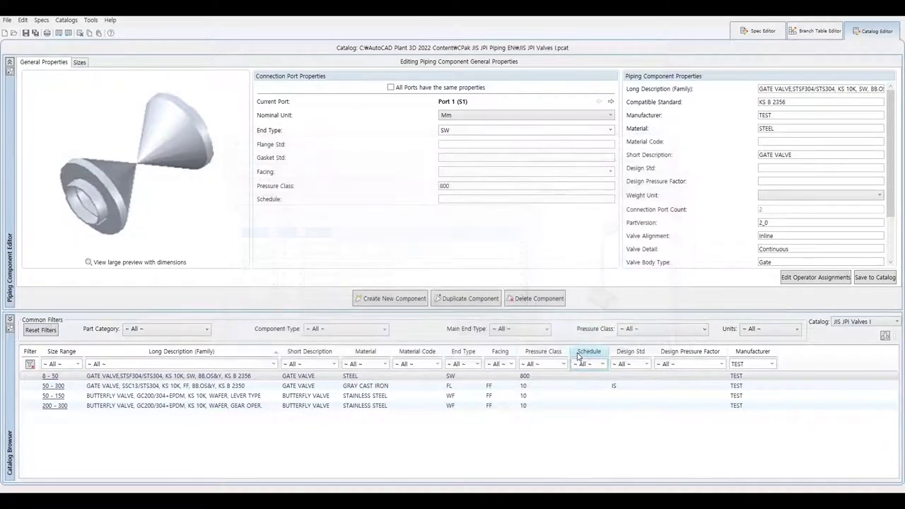
click(365, 385)
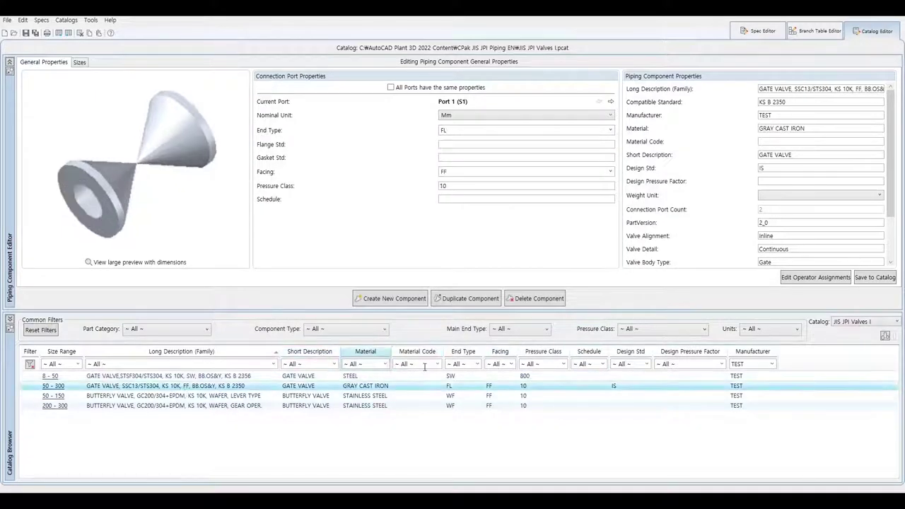
click(814, 277)
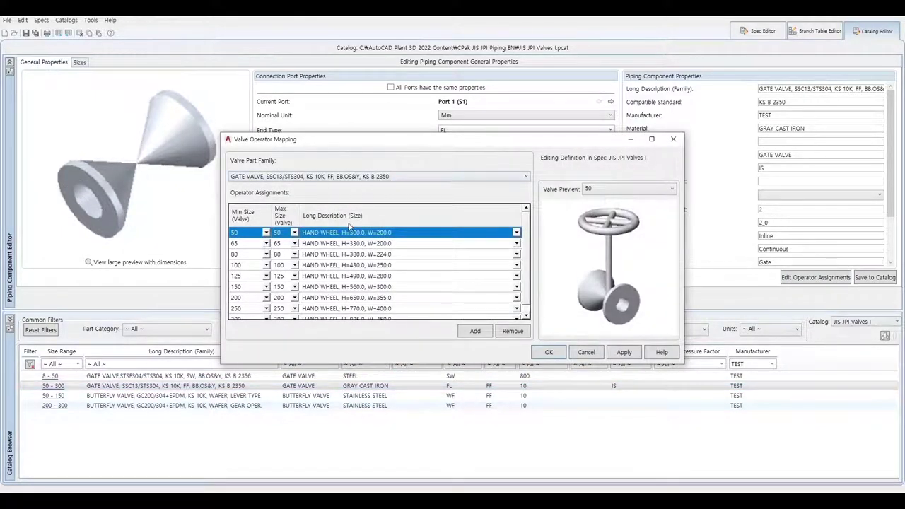
click(587, 351)
click(205, 395)
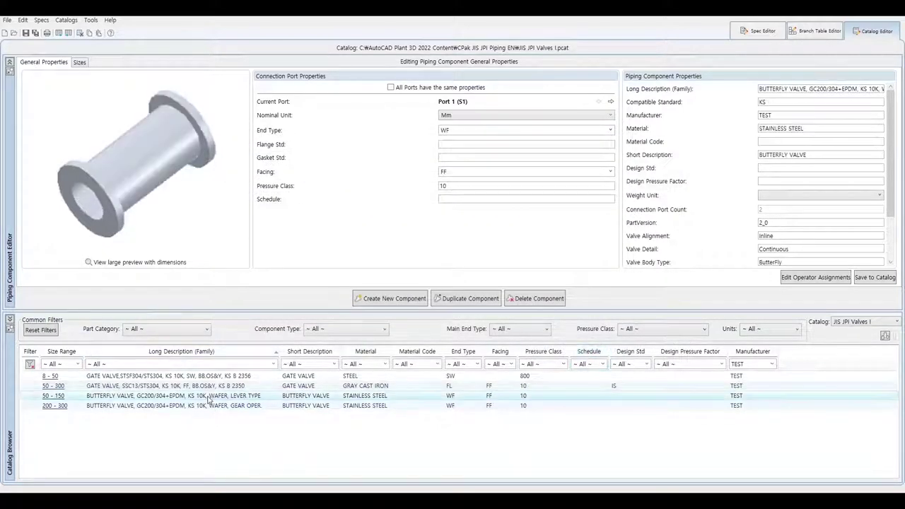
click(816, 278)
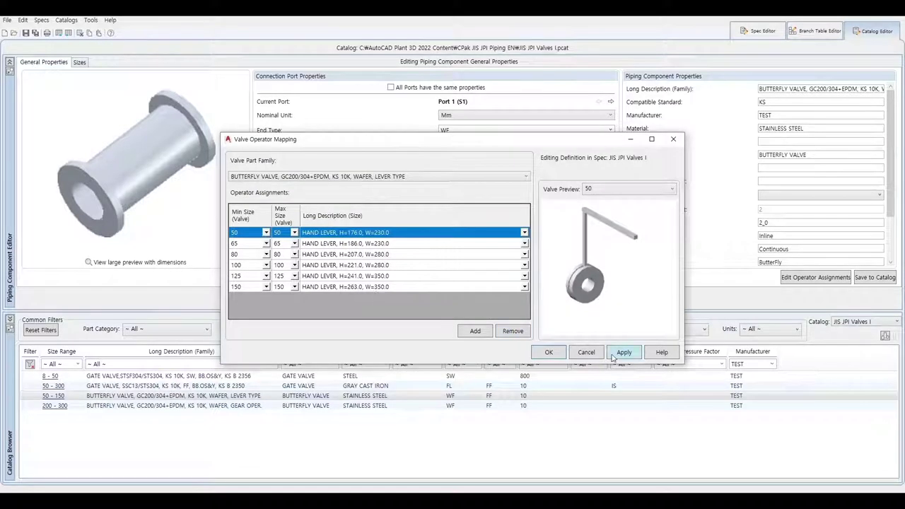
click(586, 353)
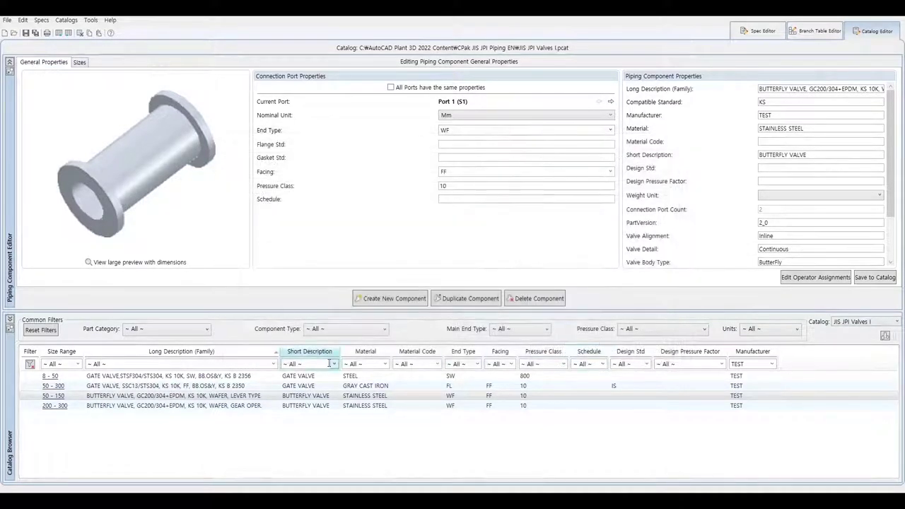
click(191, 405)
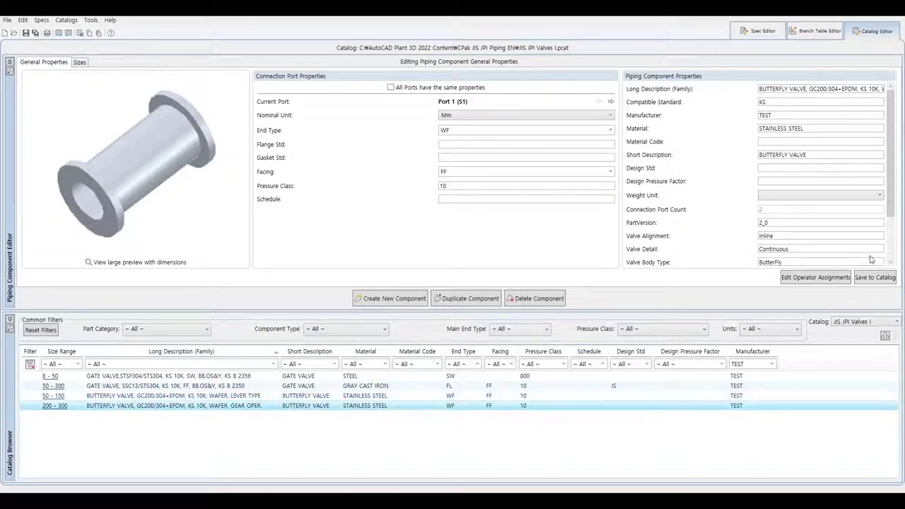
click(815, 277)
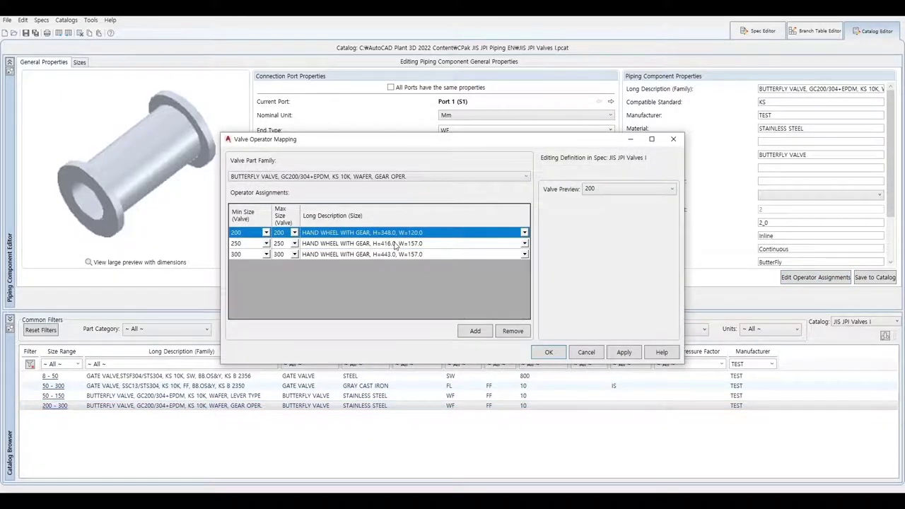
click(406, 243)
click(386, 255)
click(393, 233)
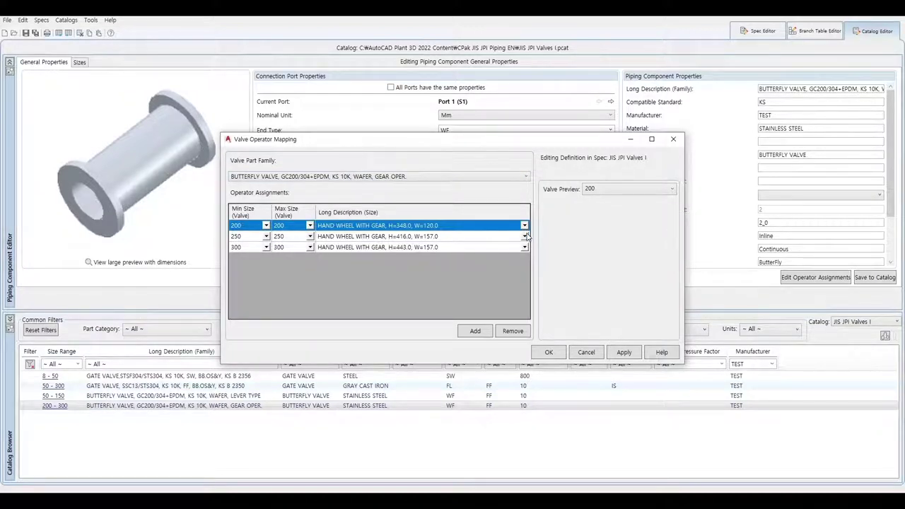
click(433, 236)
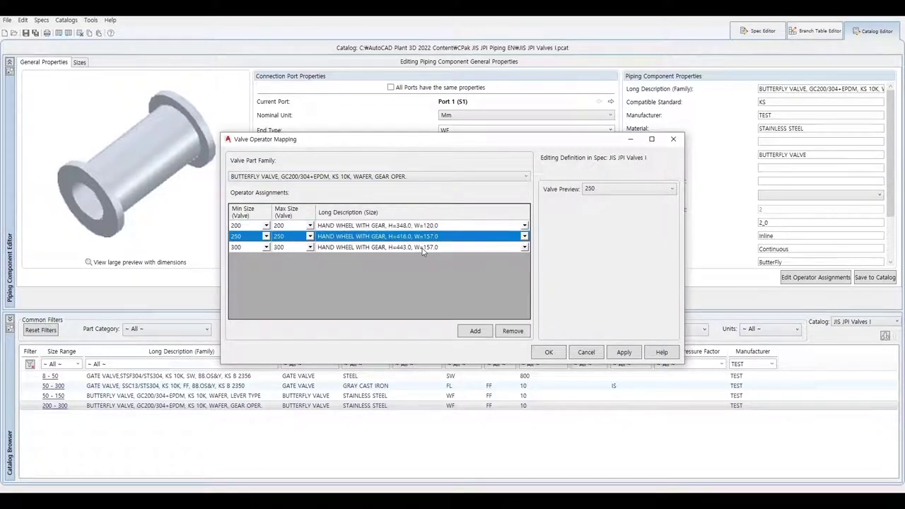
click(422, 248)
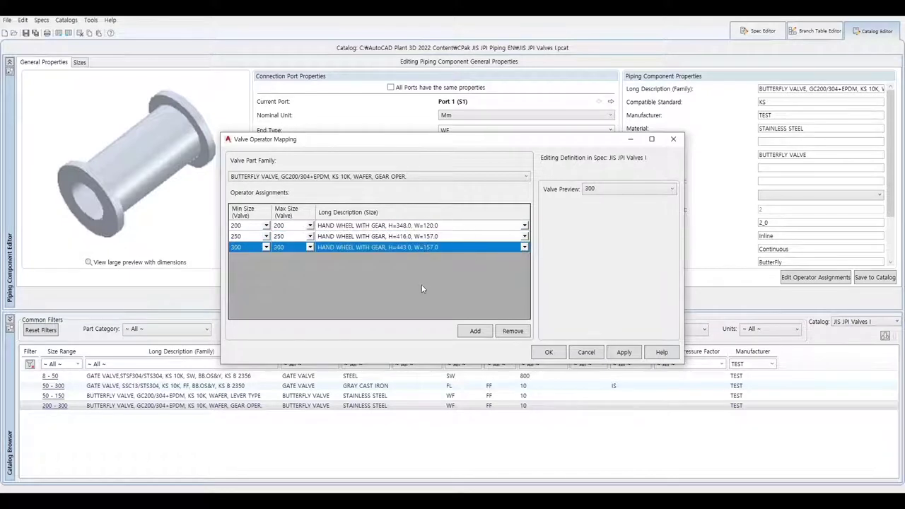
click(549, 353)
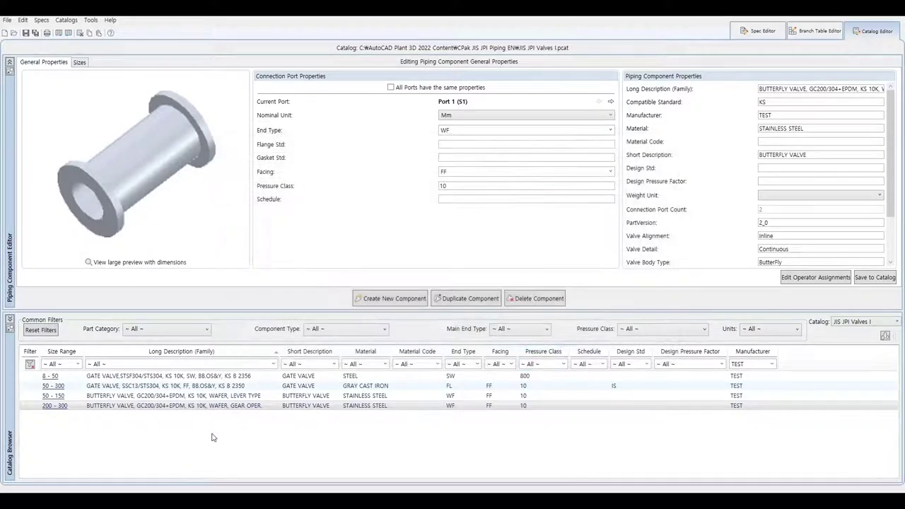
click(210, 378)
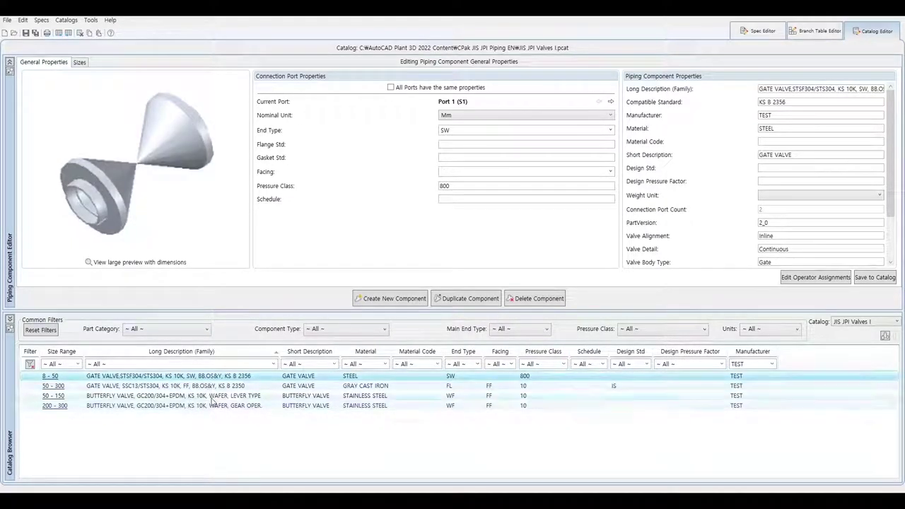
Open KS FITTING AND PIPE.pcat from the KS STD folder, then switch back to JIS JPI Valves I
click(855, 326)
click(855, 344)
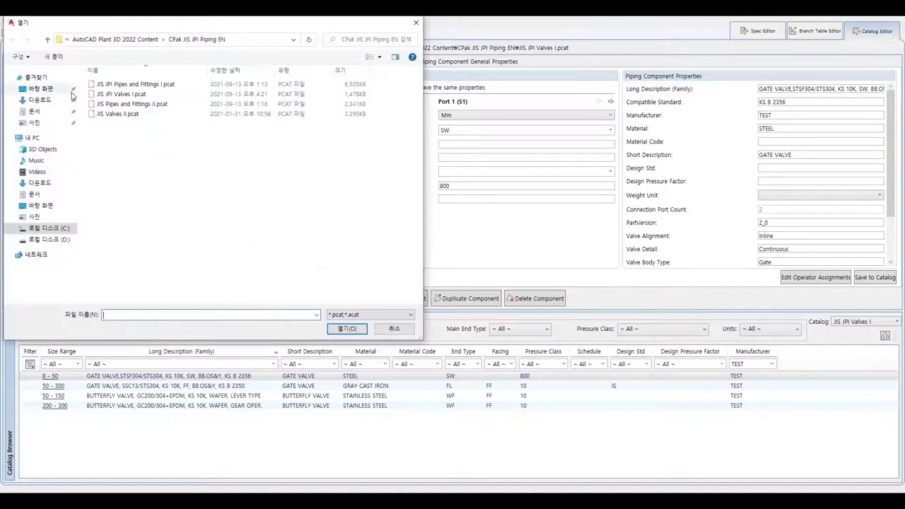
click(142, 39)
double_click(118, 163)
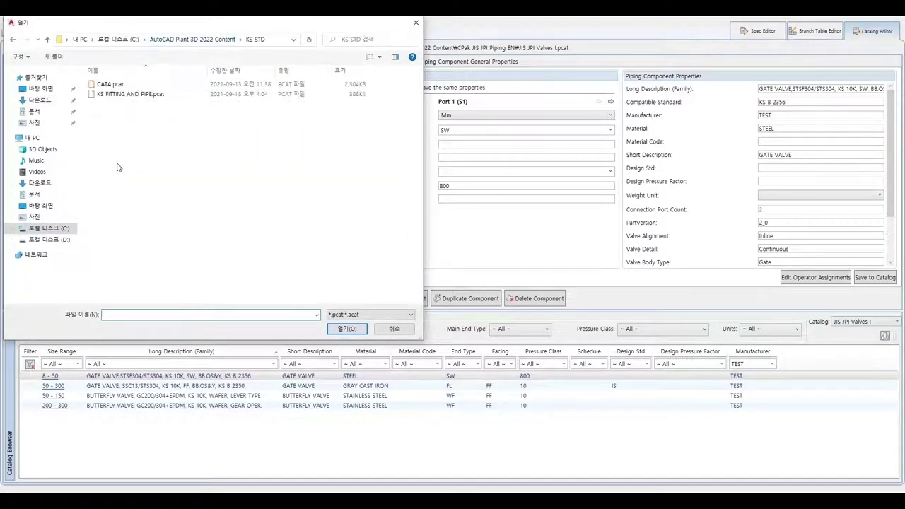
click(137, 99)
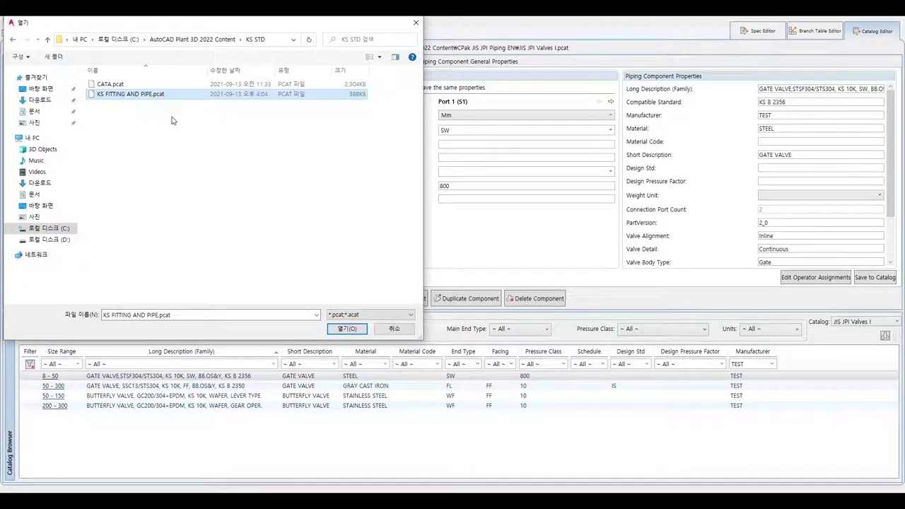
click(346, 329)
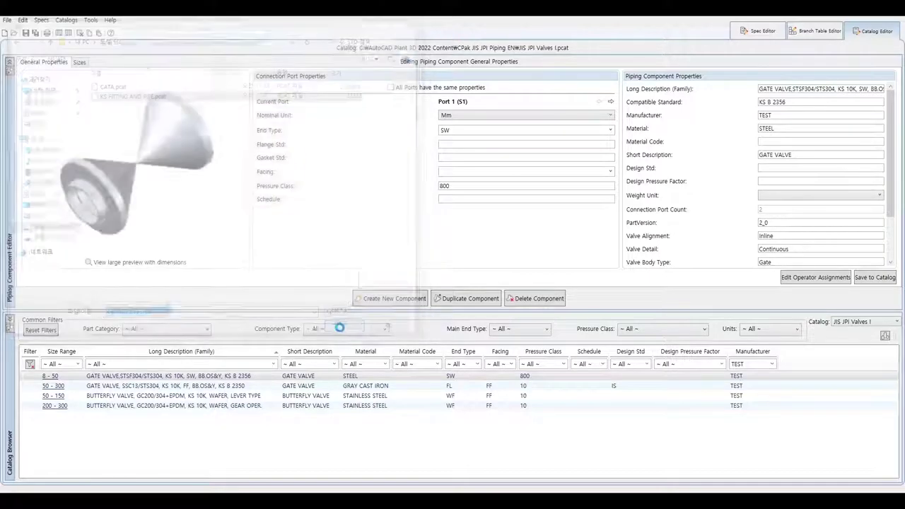
click(866, 321)
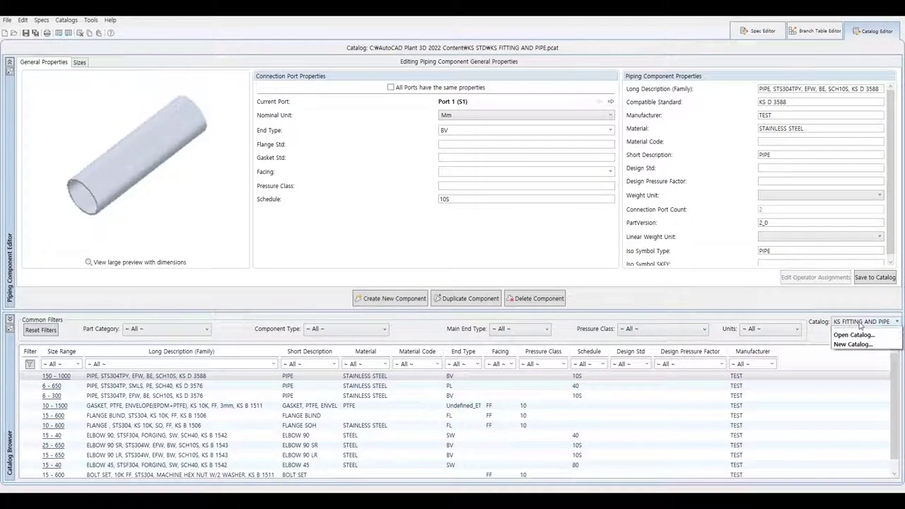
click(855, 337)
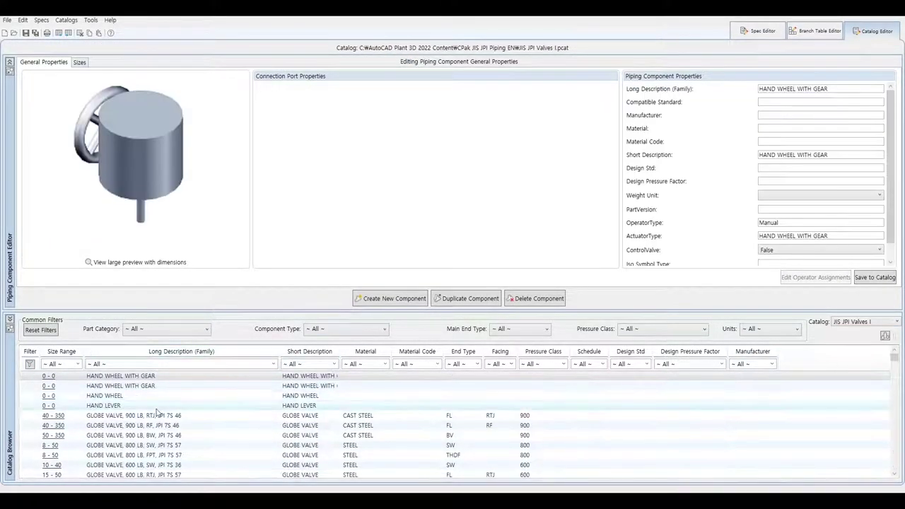
Copy the HAND WHEEL and HAND LEVER operator rows from the JIS JPI Valves I catalog
click(132, 377)
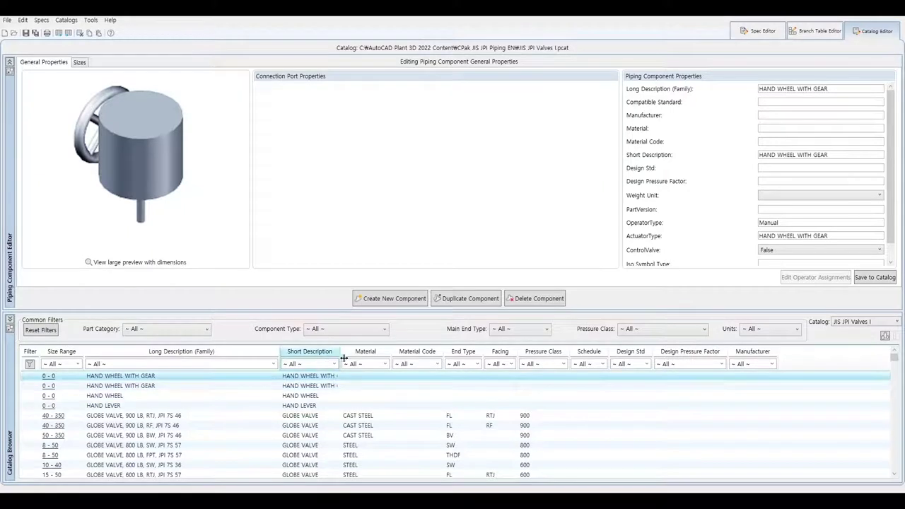
drag(338, 354, 365, 355)
click(103, 398)
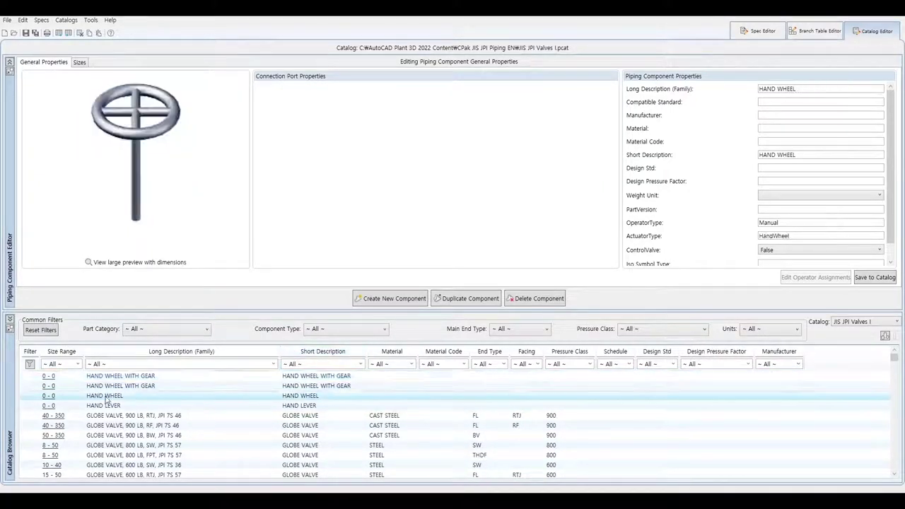
ctrl+click(106, 405)
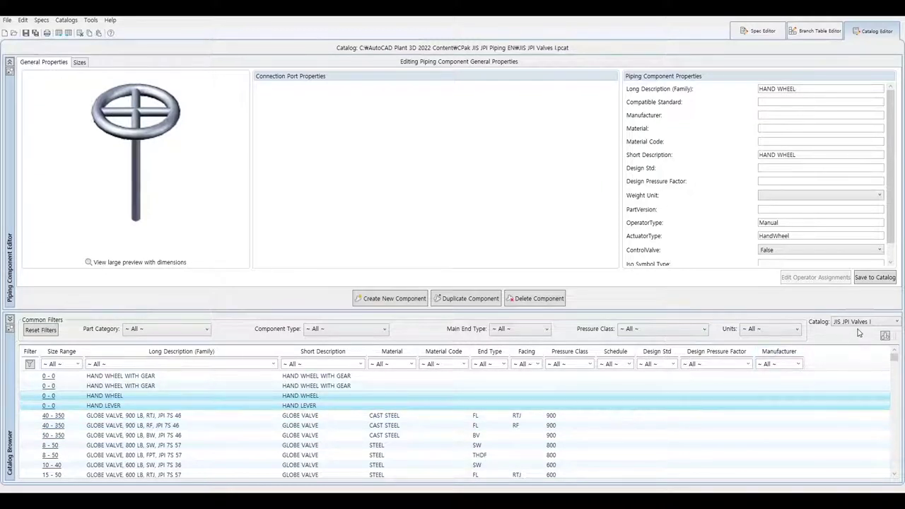
right_click(620, 394)
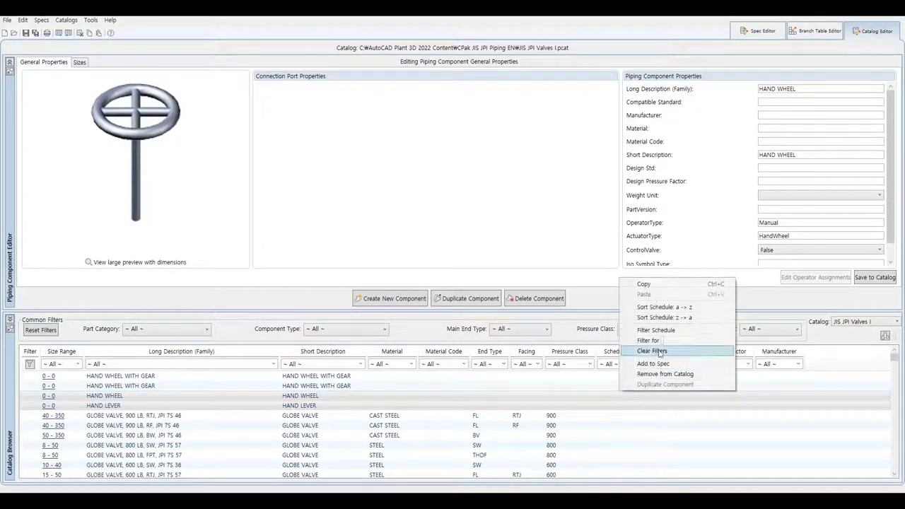
click(651, 285)
Paste the HAND WHEEL and HAND LEVER operators into the KS FITTING AND PIPE catalog
click(853, 322)
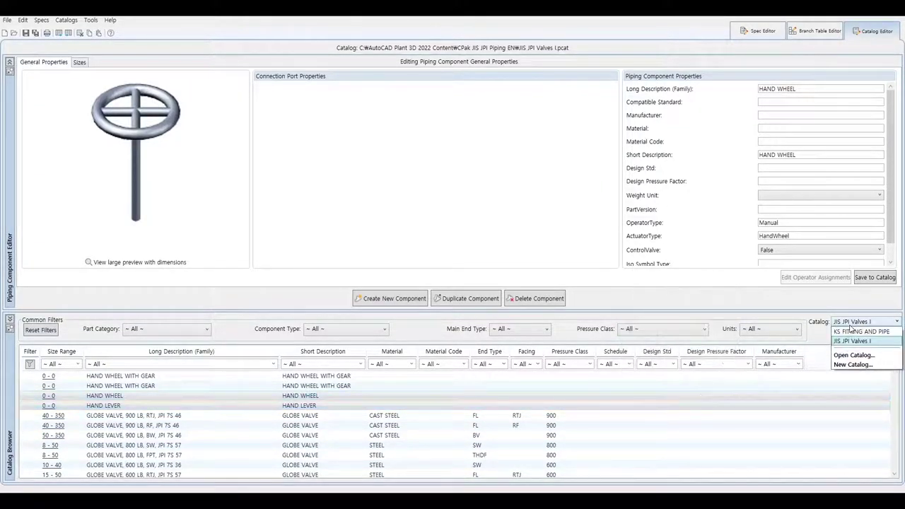
click(860, 331)
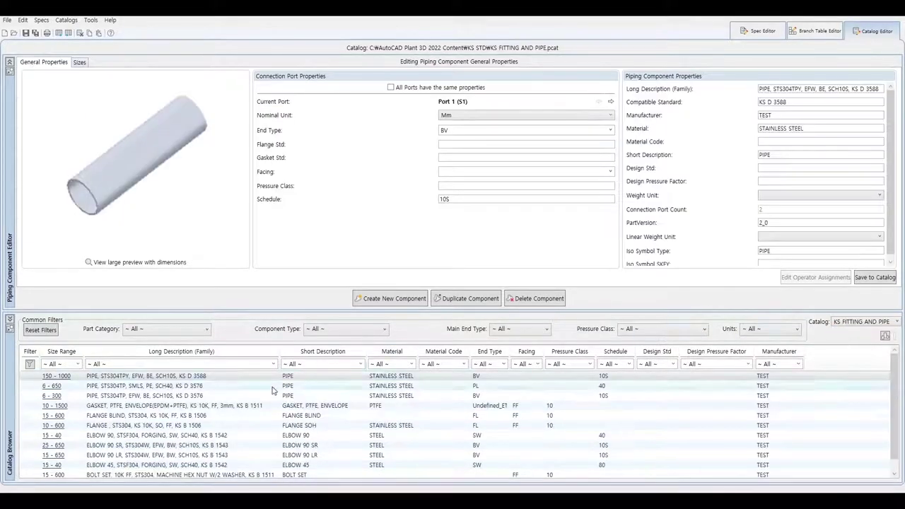
right_click(238, 398)
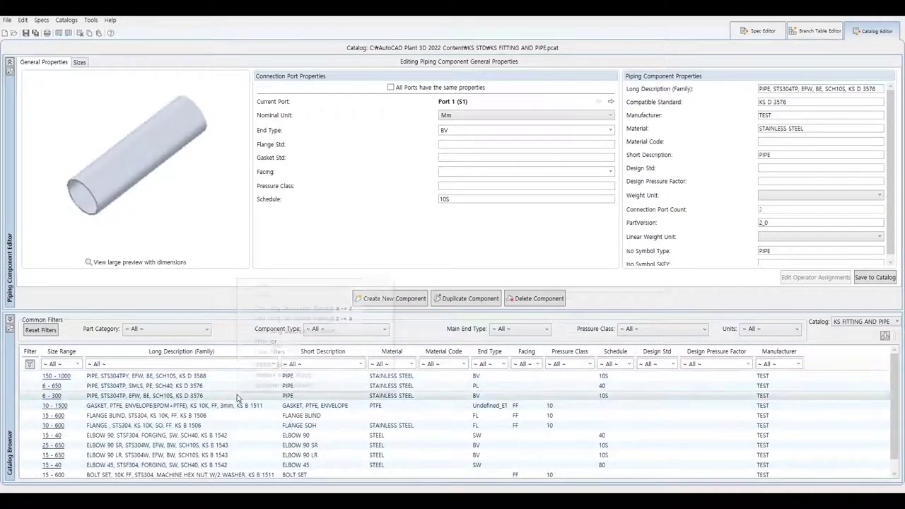
click(283, 296)
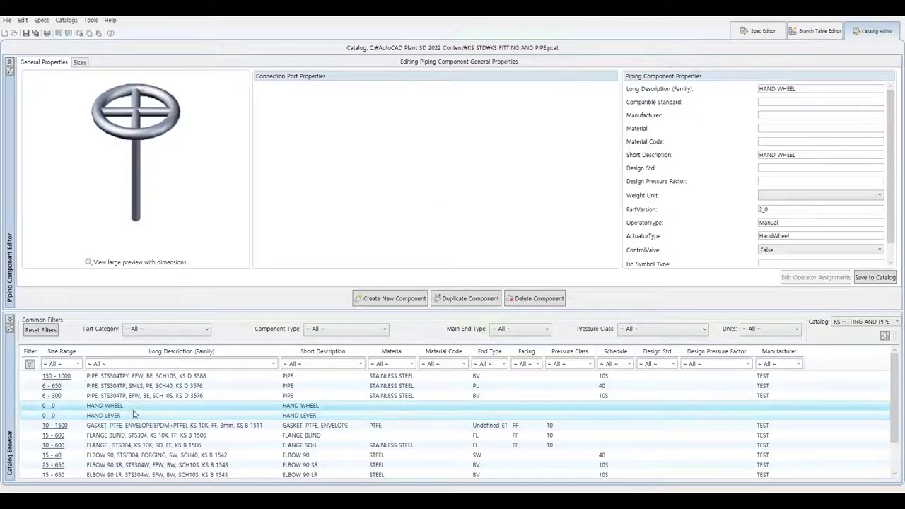
click(842, 322)
In JIS JPI Valves I, filter Manufacturer to TEST and copy the four valve families
click(844, 336)
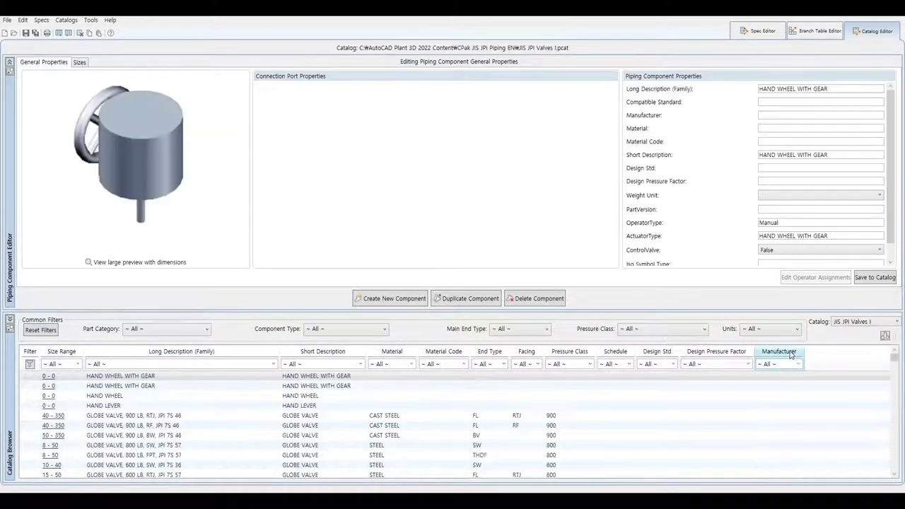
click(797, 364)
click(765, 392)
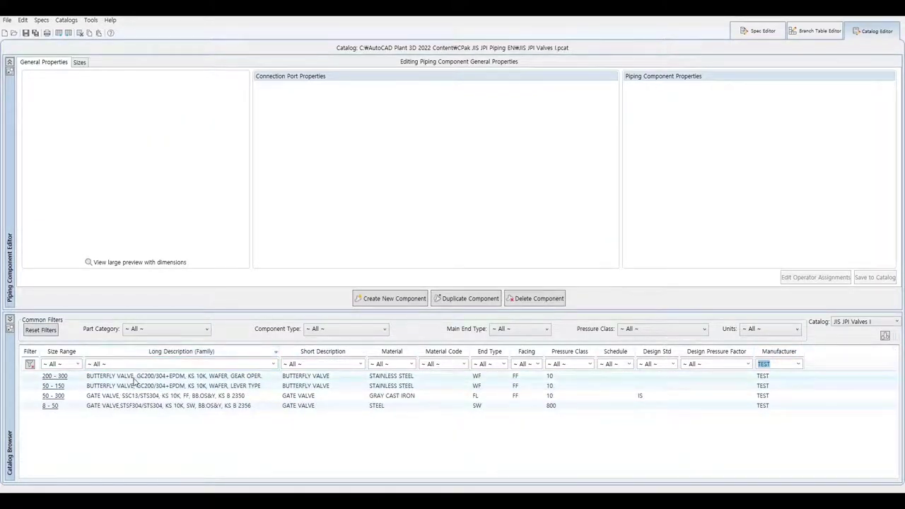
click(137, 376)
shift+click(135, 407)
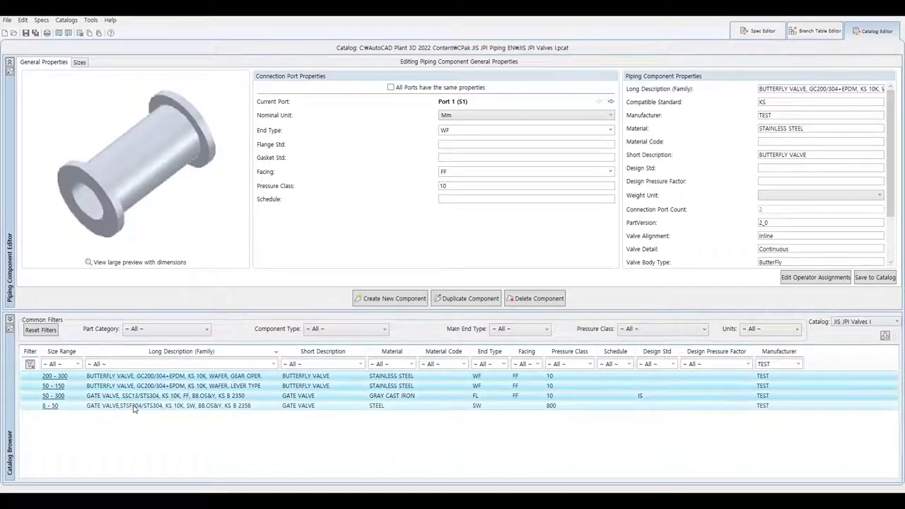
right_click(185, 395)
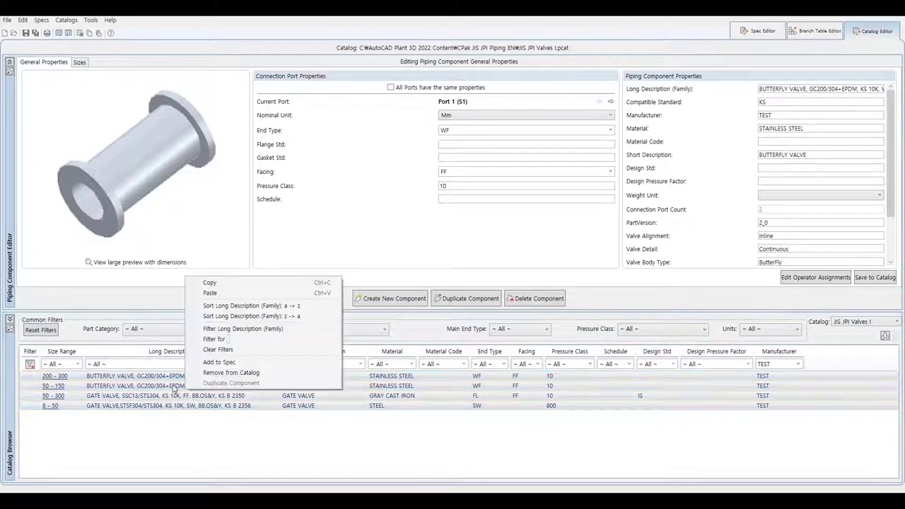
click(240, 286)
Paste the four TEST valve families into the KS FITTING AND PIPE catalog and save it
click(848, 325)
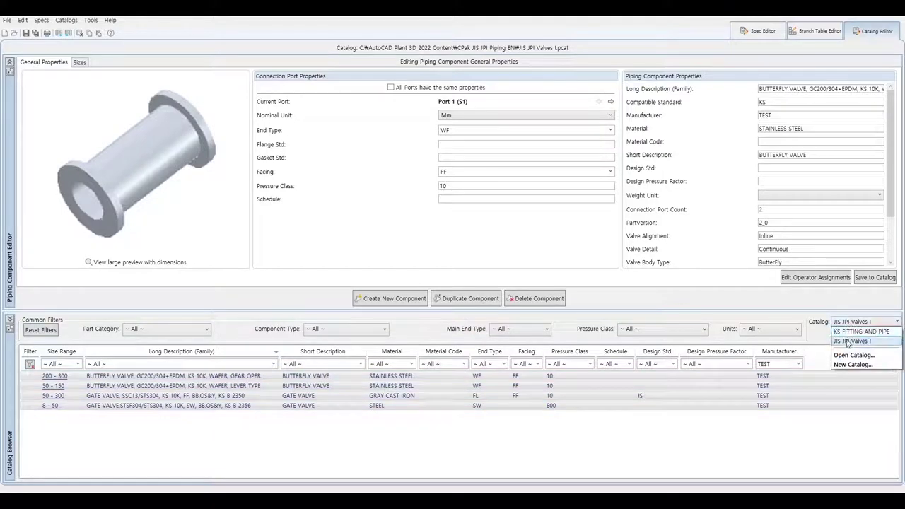
click(852, 336)
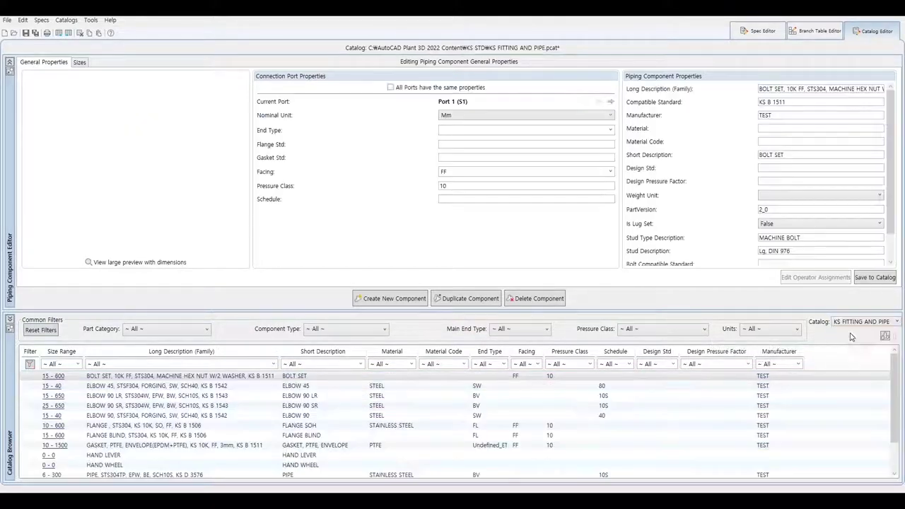
click(424, 407)
right_click(424, 409)
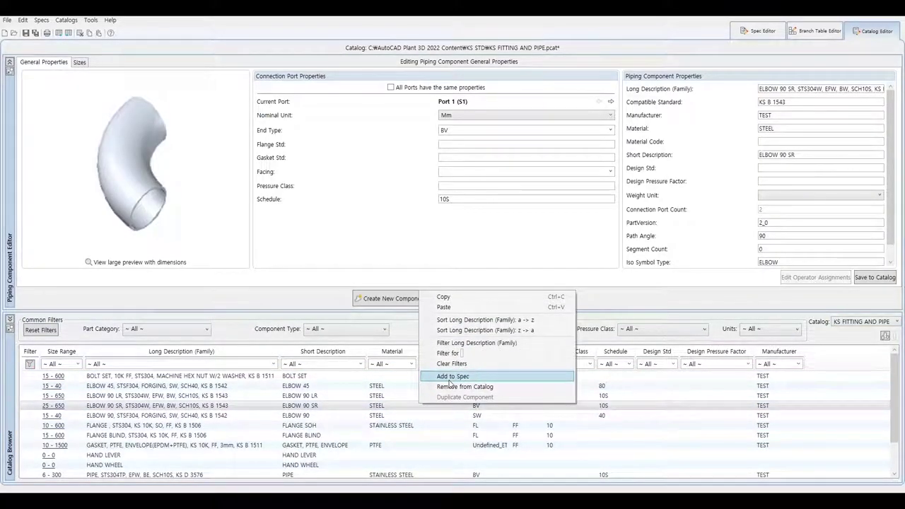
click(443, 306)
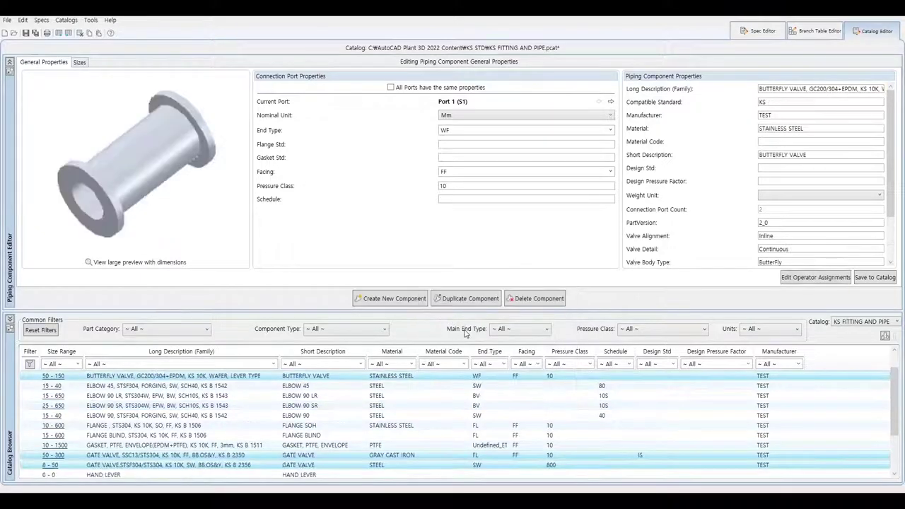
scroll(132, 387, down, 2)
scroll(145, 410, up, 3)
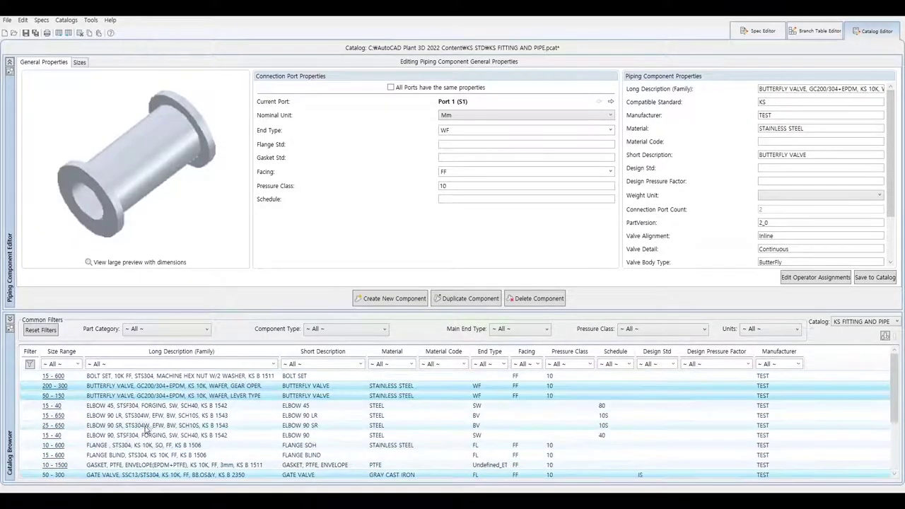
scroll(148, 416, down, 3)
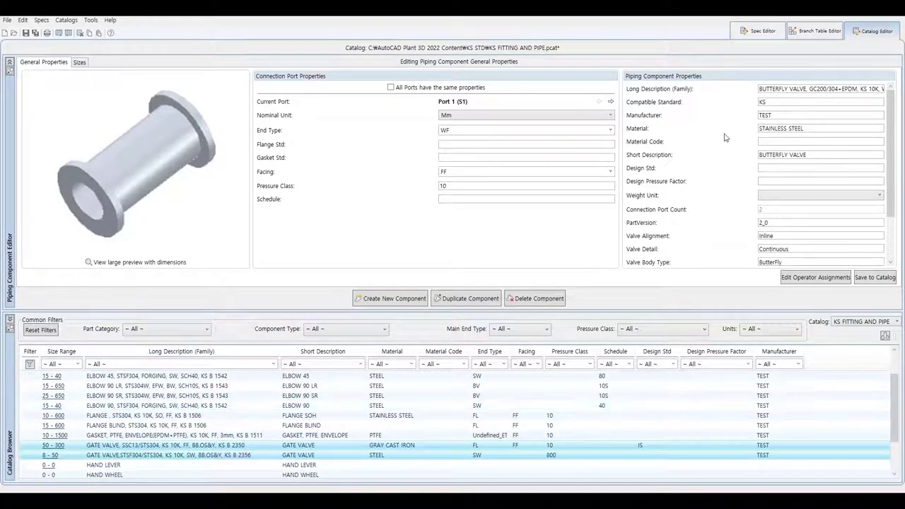
click(35, 34)
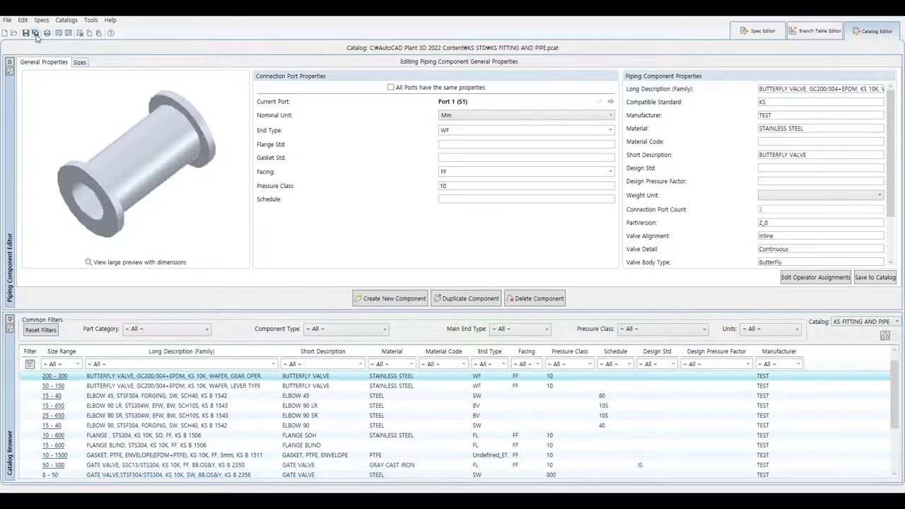
Cancel the Open dialog and launch Edit Spec on STS304 from Project Manager's Pipe Specs
click(14, 33)
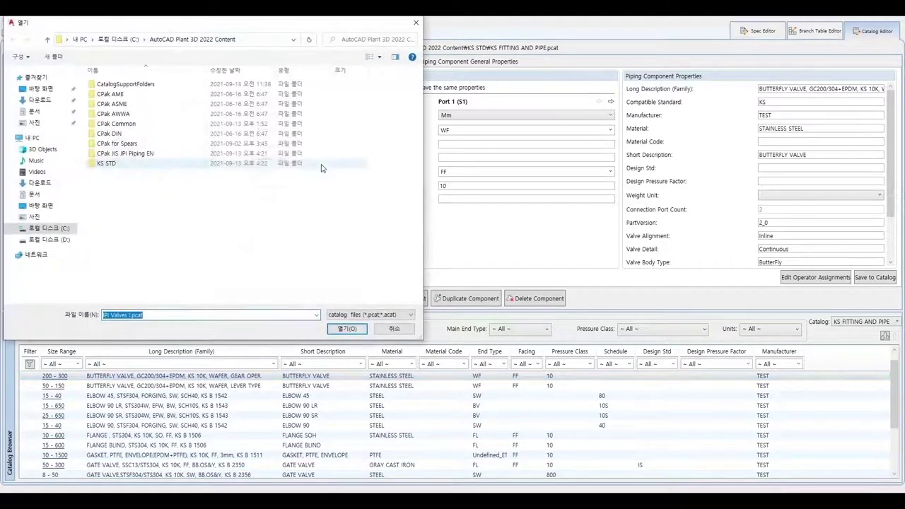
click(113, 38)
click(415, 23)
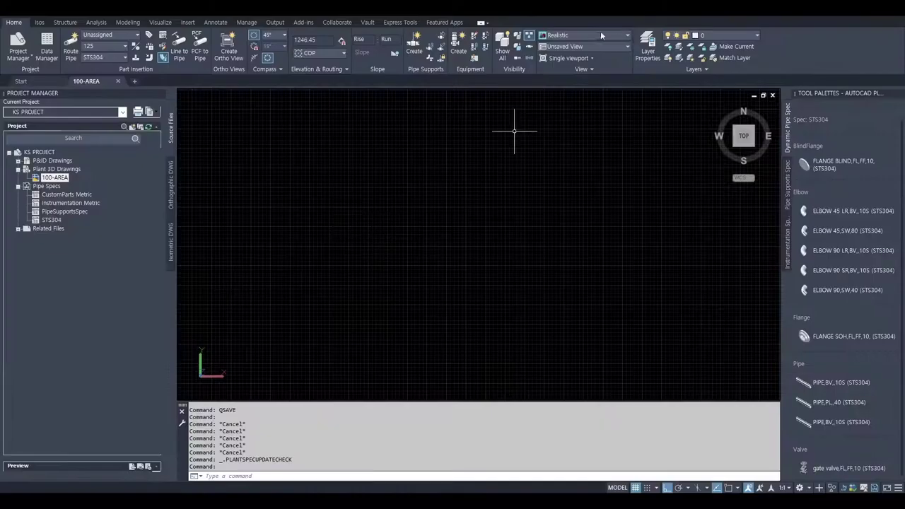
right_click(51, 221)
click(82, 256)
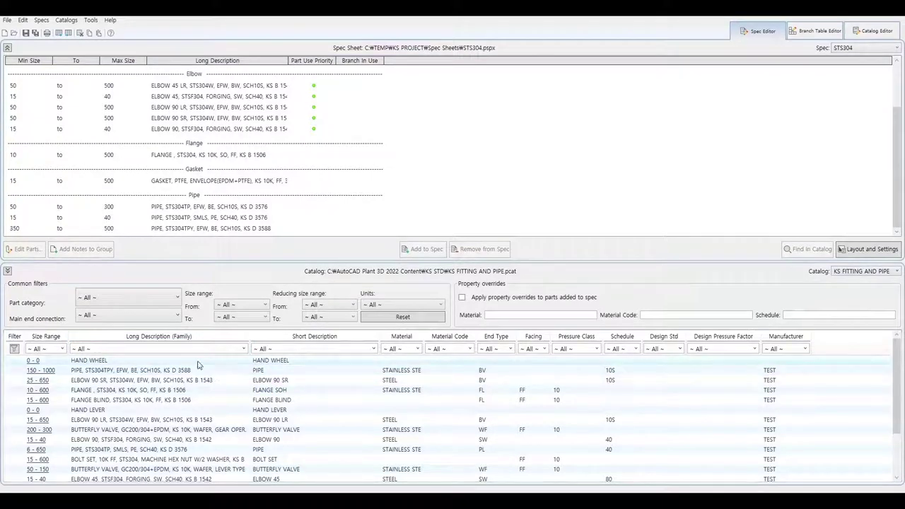
Add the 200 - 300 and 50 - 150 butterfly and 50 - 300 and 8 - 50 gate valves to STS304
click(157, 339)
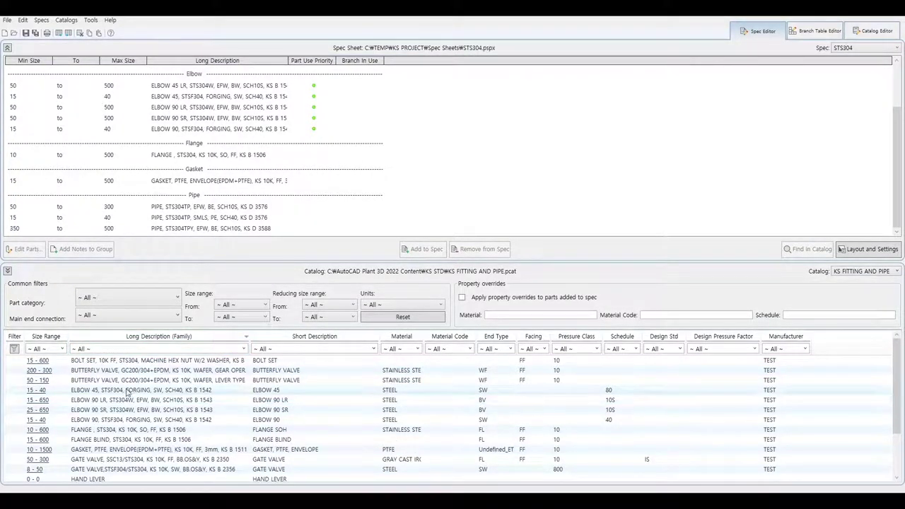
click(116, 369)
shift+click(116, 379)
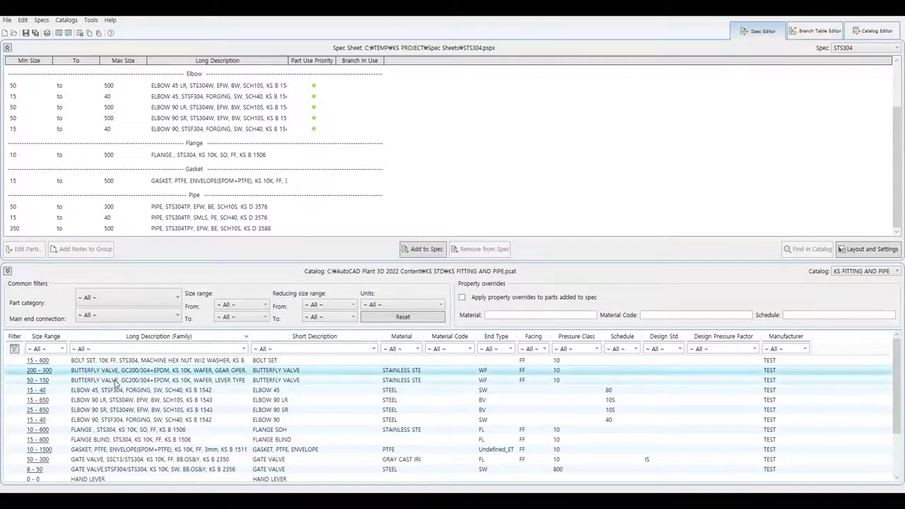
scroll(124, 414, down, 1)
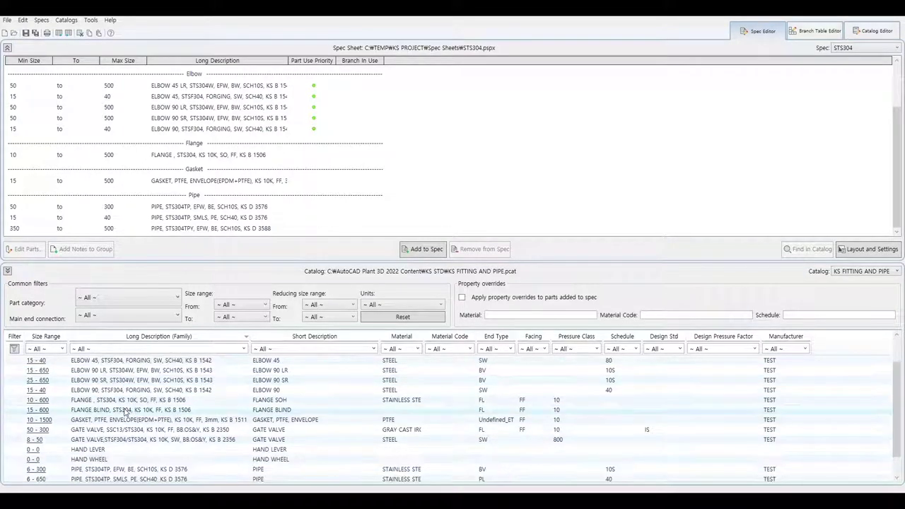
click(121, 429)
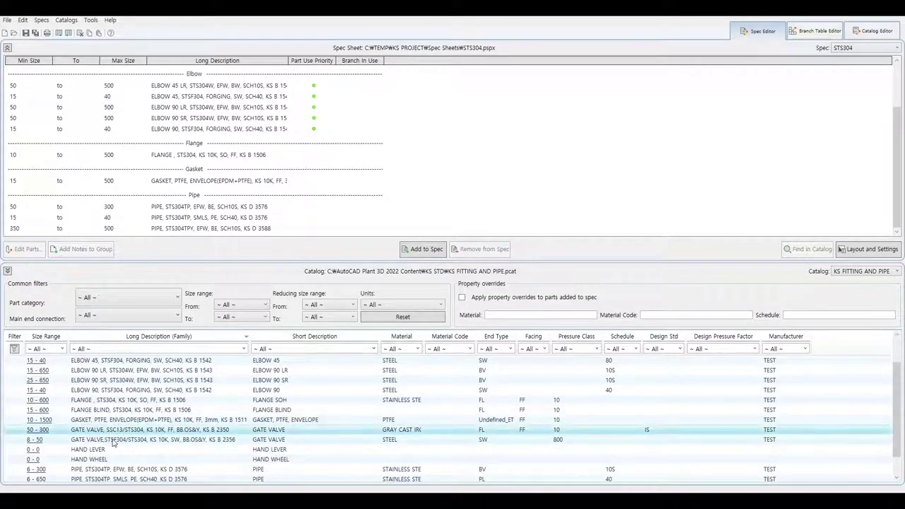
ctrl+click(204, 440)
scroll(202, 443, up, 1)
scroll(201, 443, down, 2)
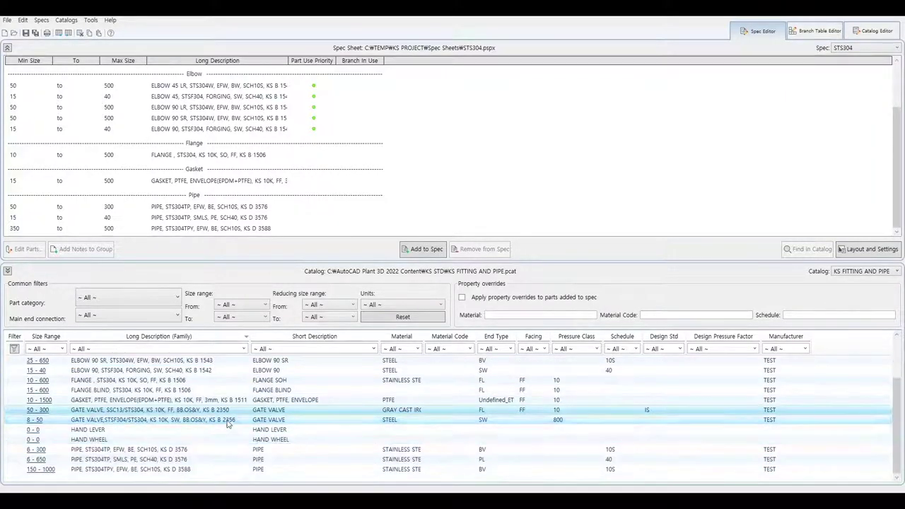
click(420, 252)
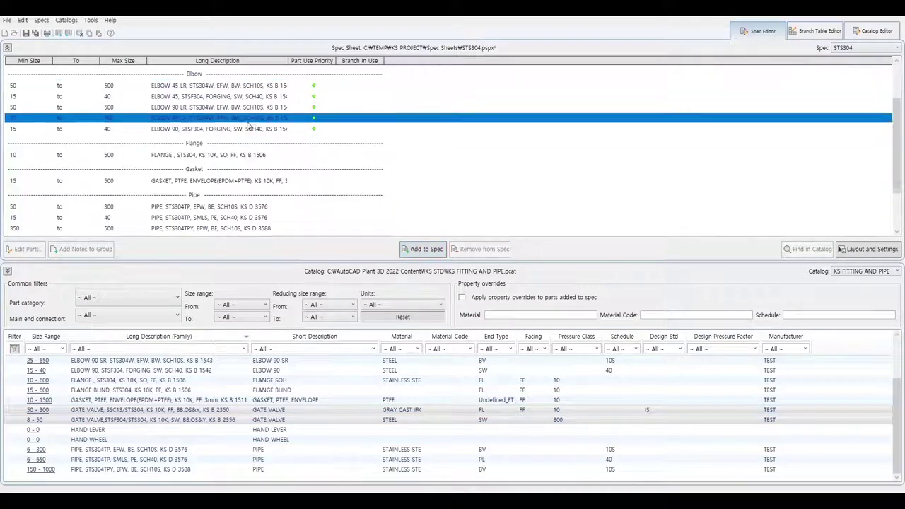
Open the part list of the 8 - 50 gate valve in the spec sheet
click(205, 195)
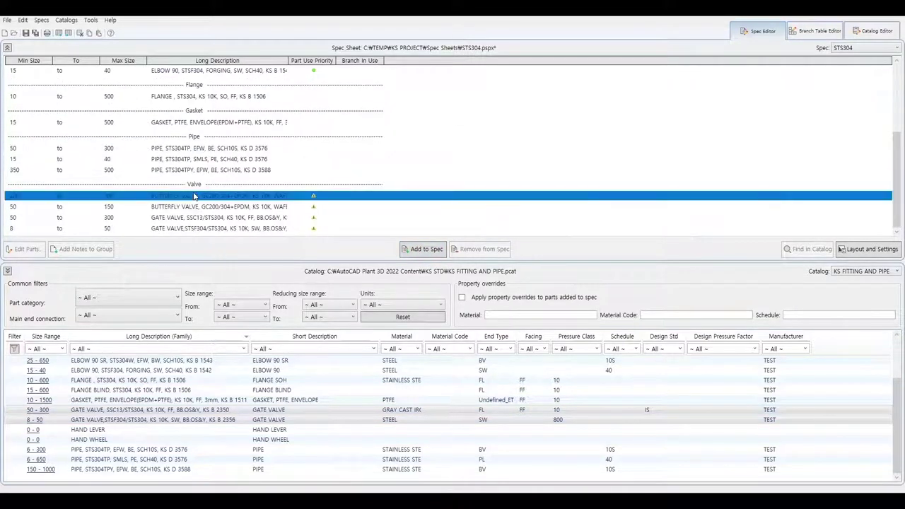
click(187, 217)
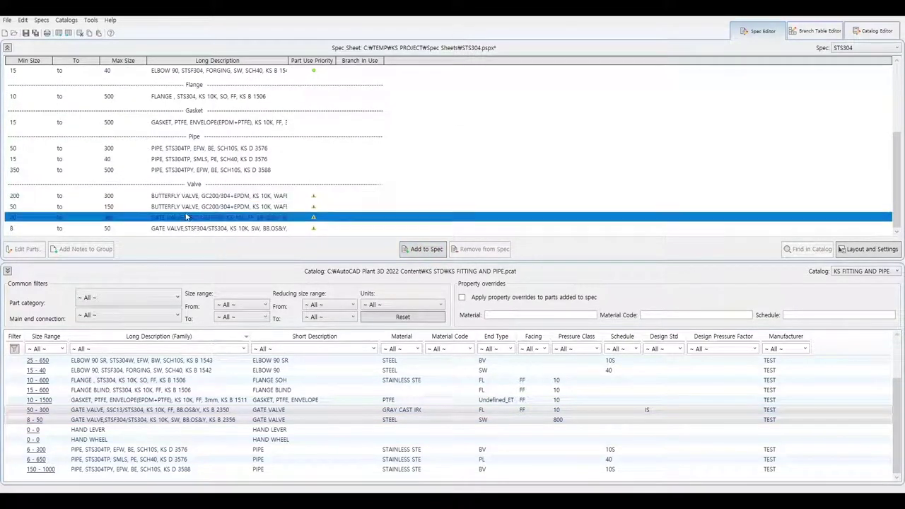
double_click(256, 228)
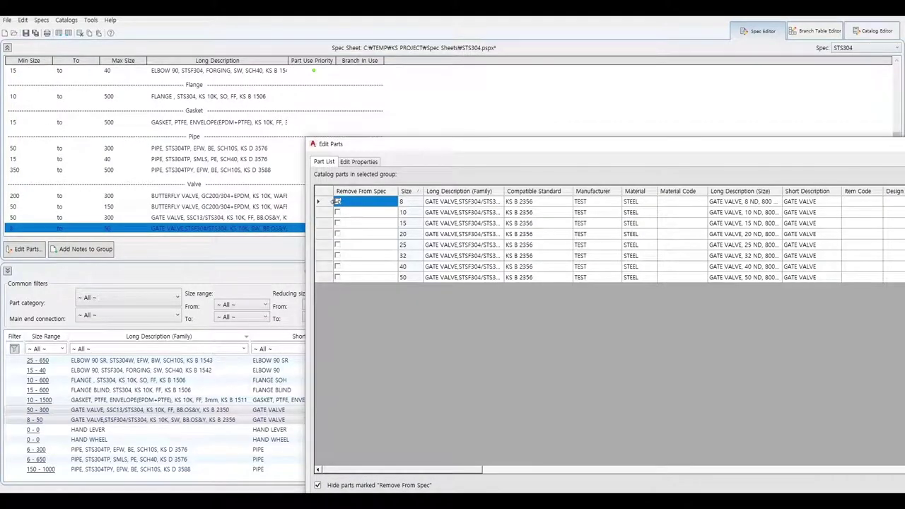
Remove sizes 8, 10 and 50 from the 8 - 50 gate valve's part list
click(338, 202)
click(338, 213)
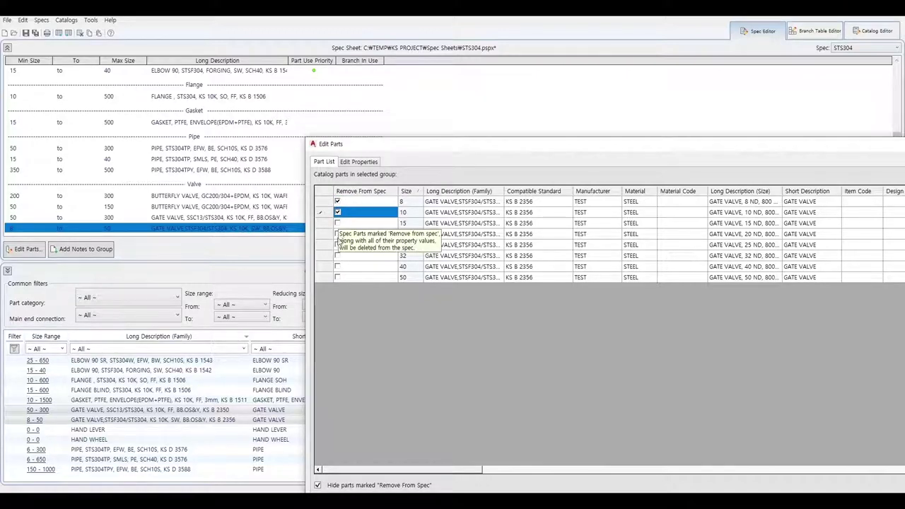
click(338, 281)
drag(527, 144, 331, 100)
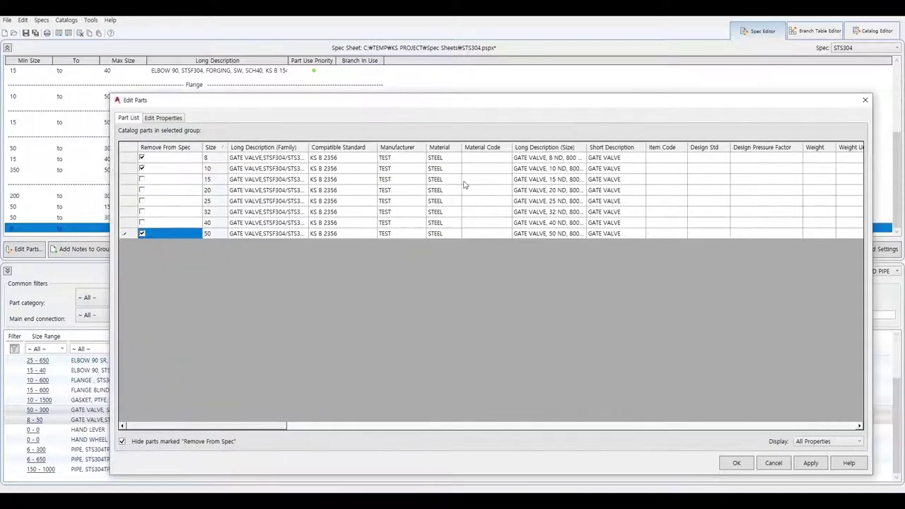
click(736, 463)
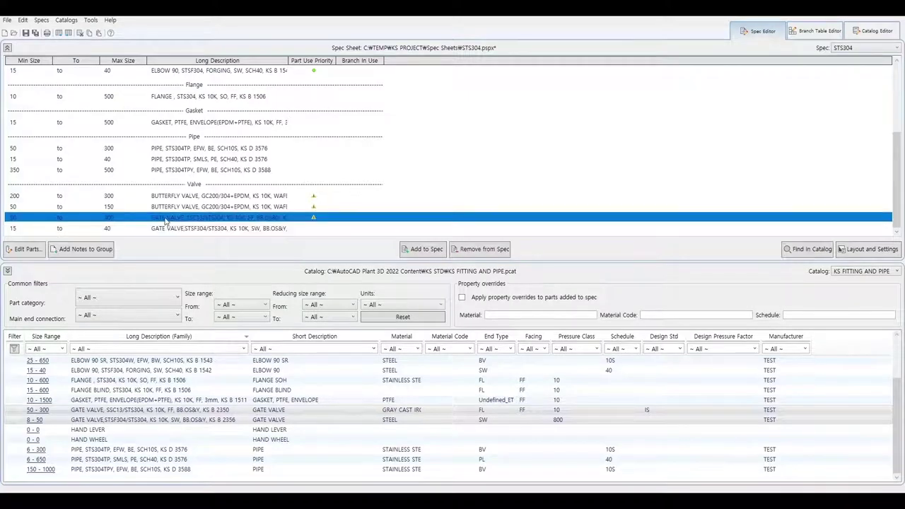
Review and close the 50 - 300 gate valve's part list, then open the 200 - 300 butterfly valve's
double_click(167, 220)
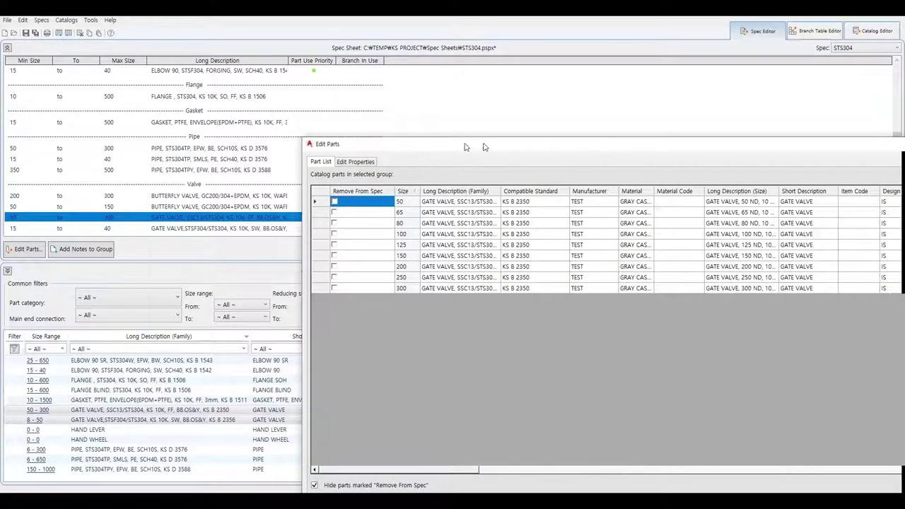
drag(540, 146, 387, 133)
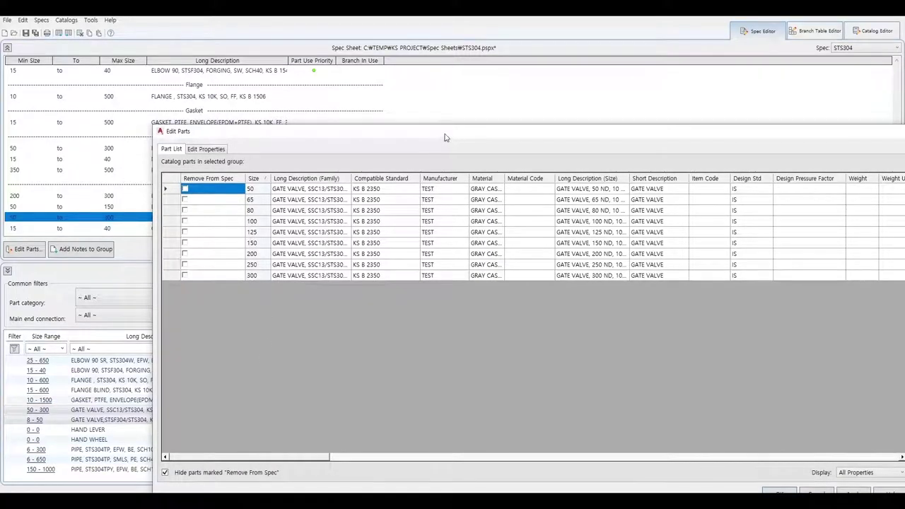
drag(446, 135, 325, 108)
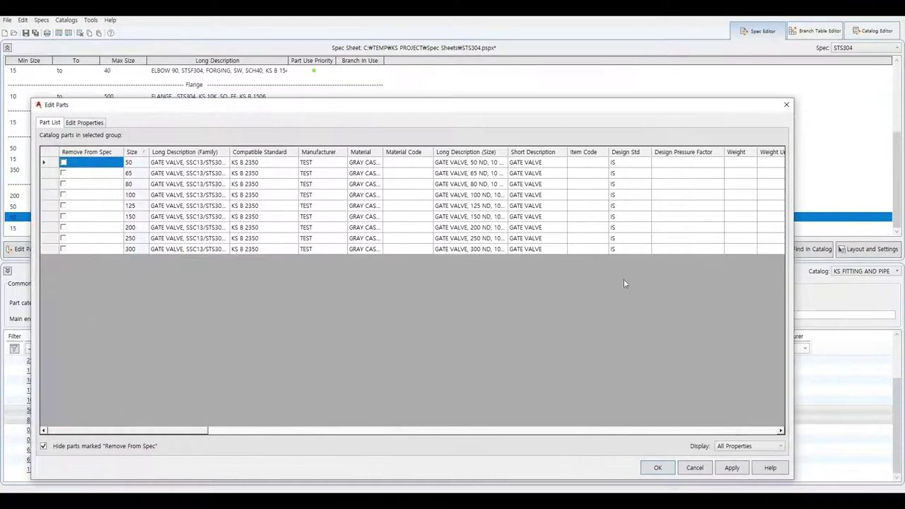
click(657, 467)
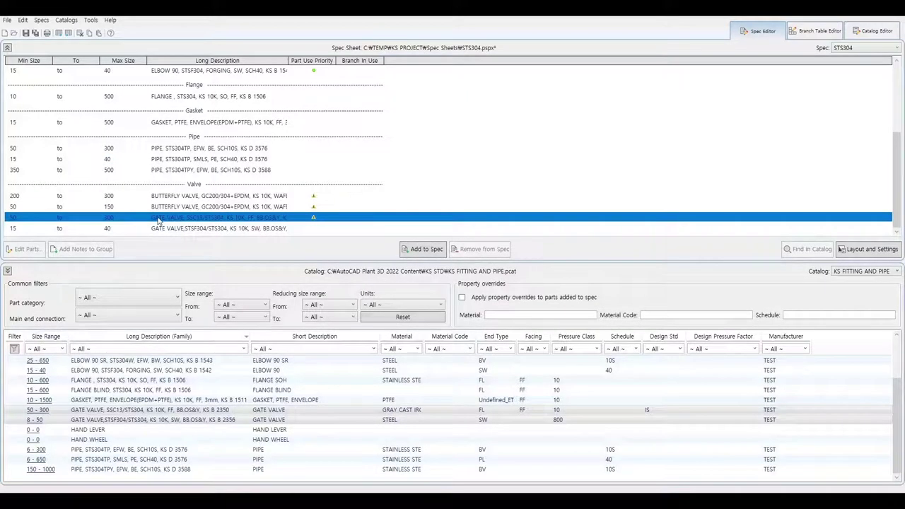
click(210, 208)
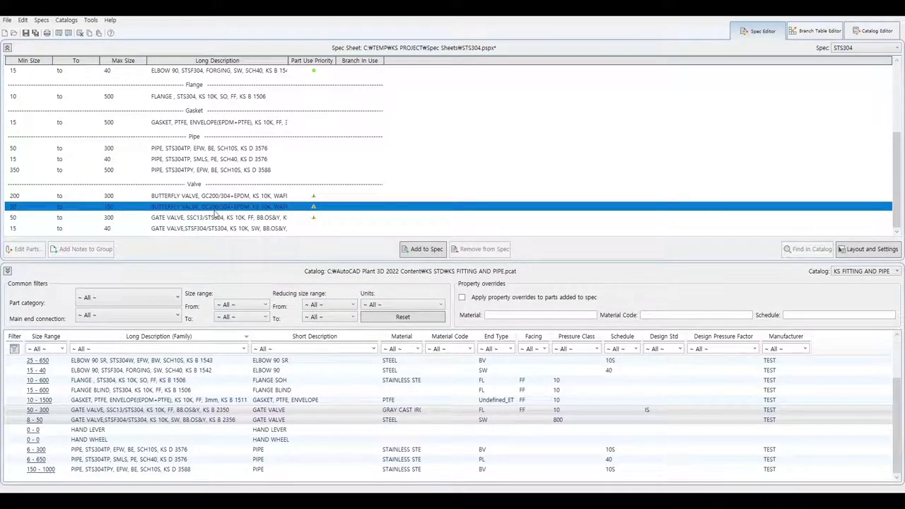
double_click(214, 197)
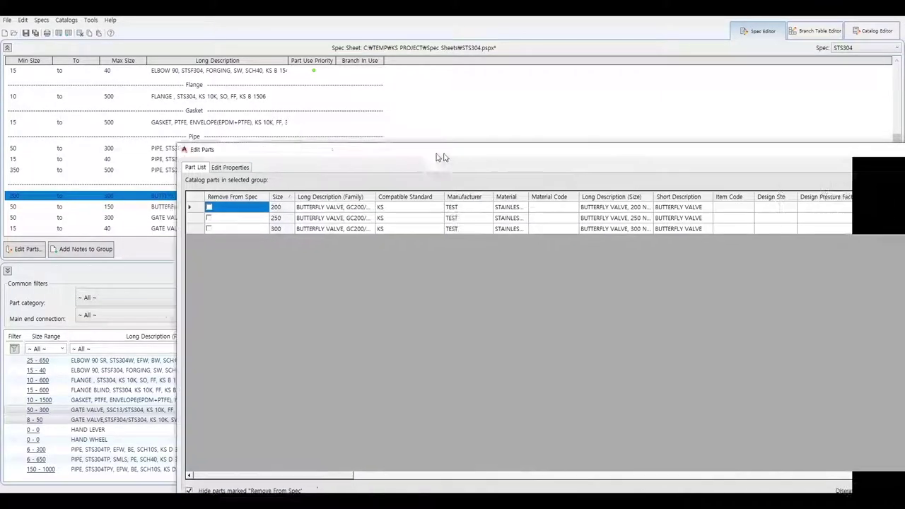
Open Valve Part Use Priority and work through the size 50–150 conflicts, preferring the gate valve
click(778, 484)
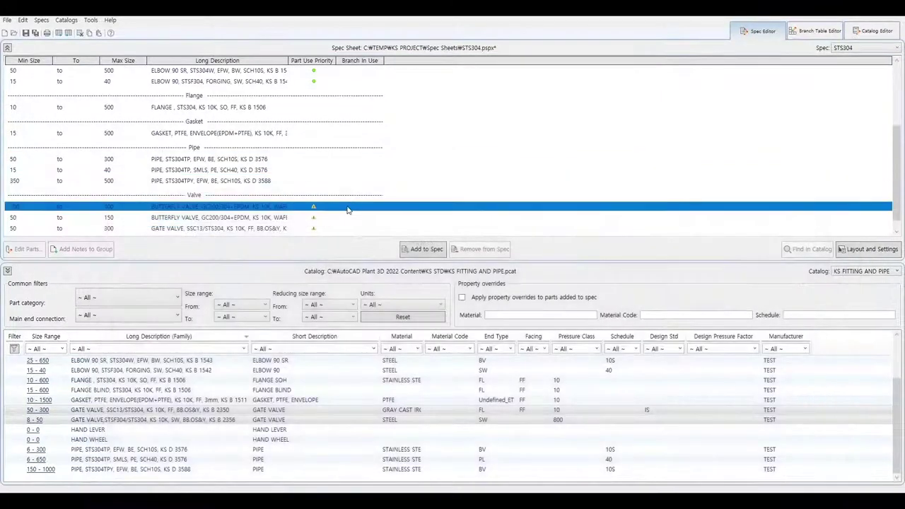
click(313, 208)
click(336, 212)
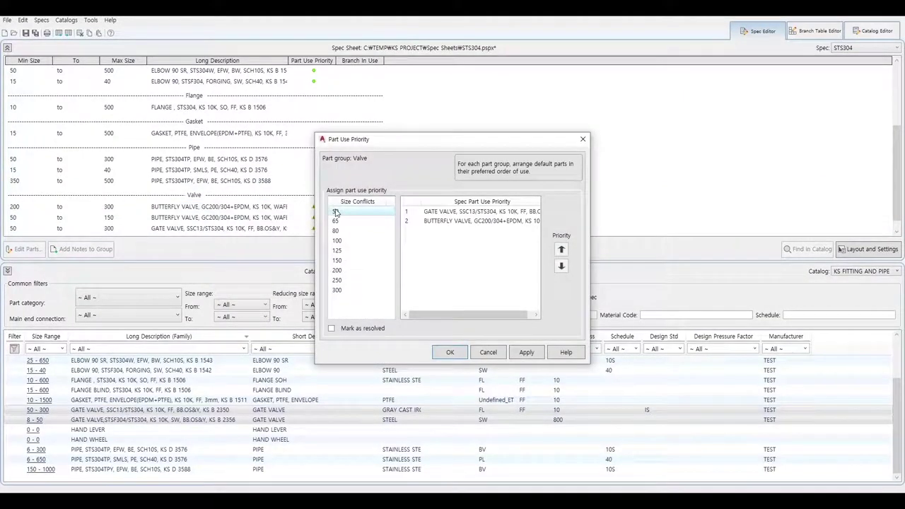
click(336, 212)
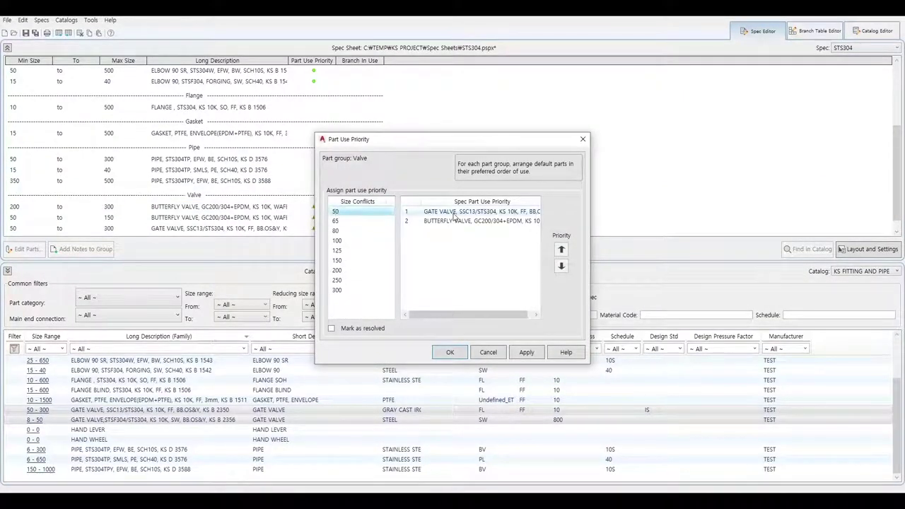
click(454, 215)
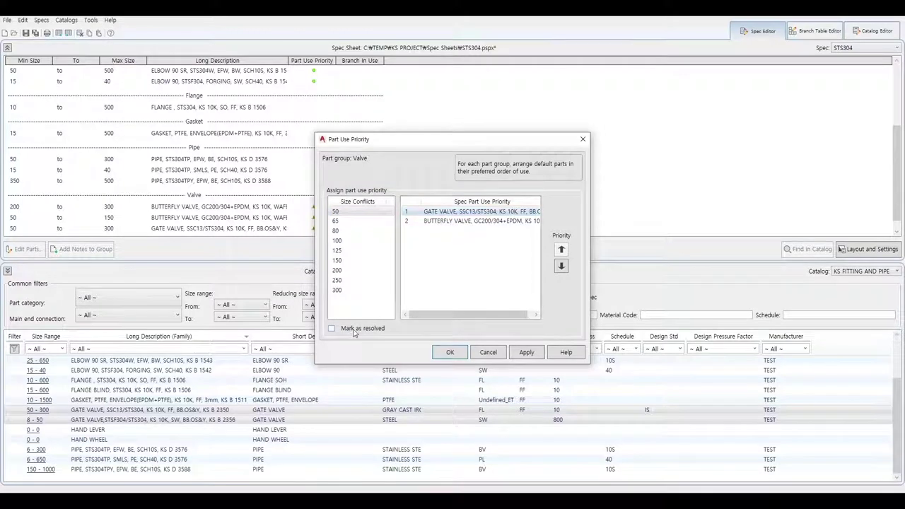
click(335, 220)
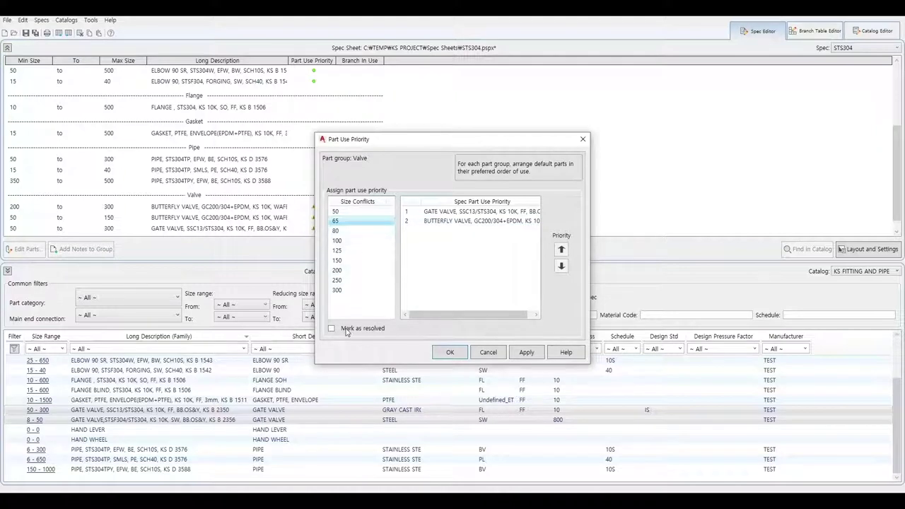
click(349, 231)
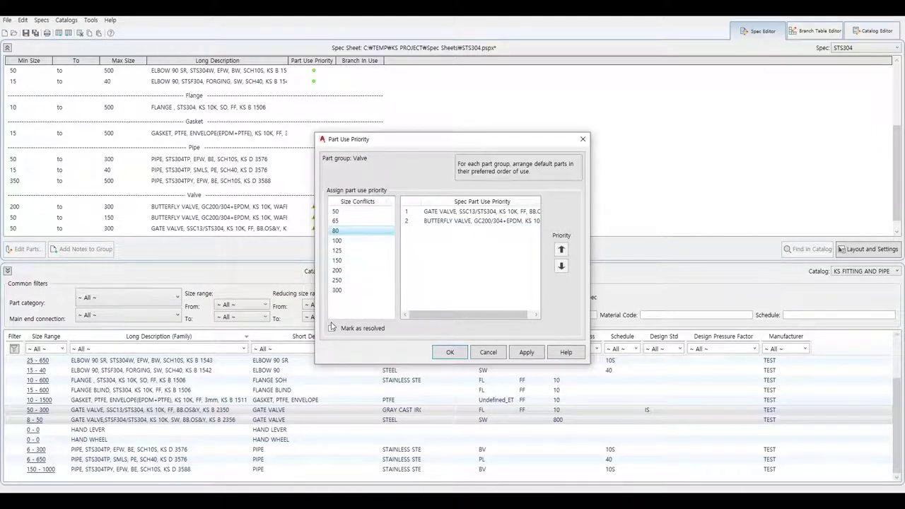
click(347, 241)
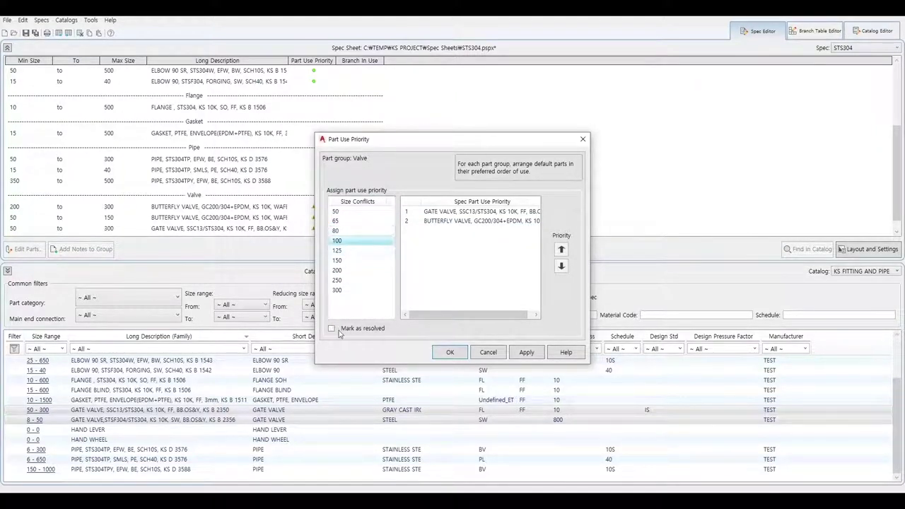
click(349, 251)
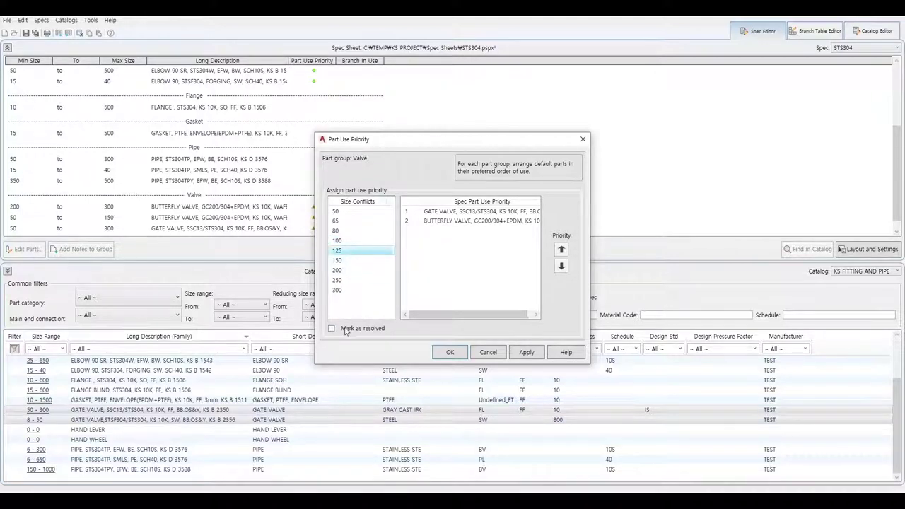
click(349, 261)
click(347, 329)
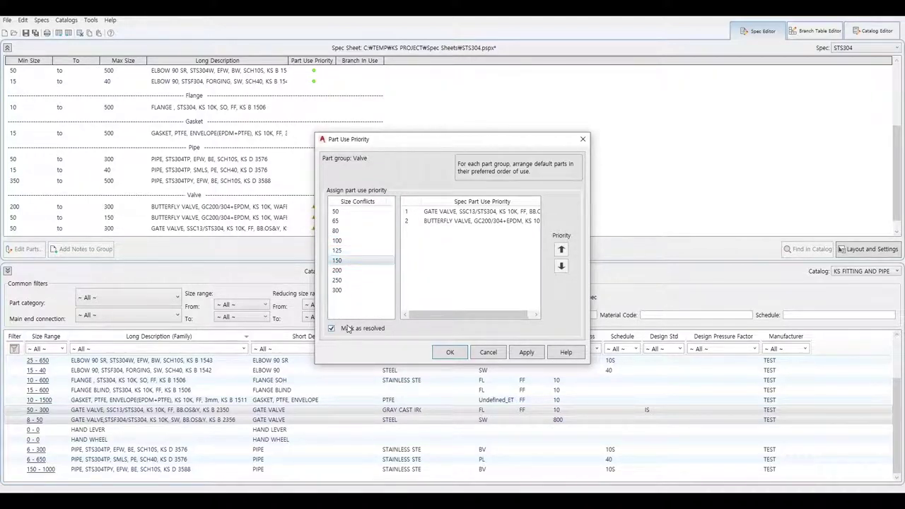
Move the gate valve to priority 1 at sizes 200, 250 and 300, then confirm
click(347, 270)
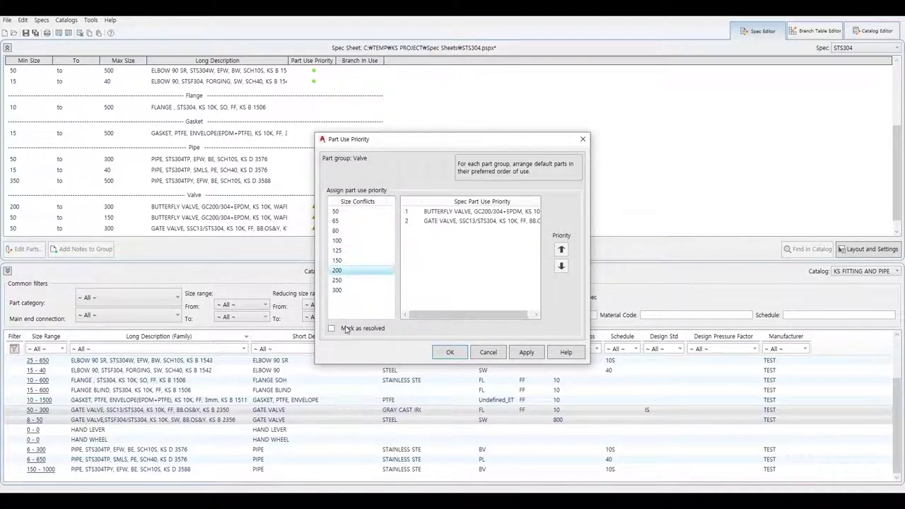
click(439, 221)
click(561, 250)
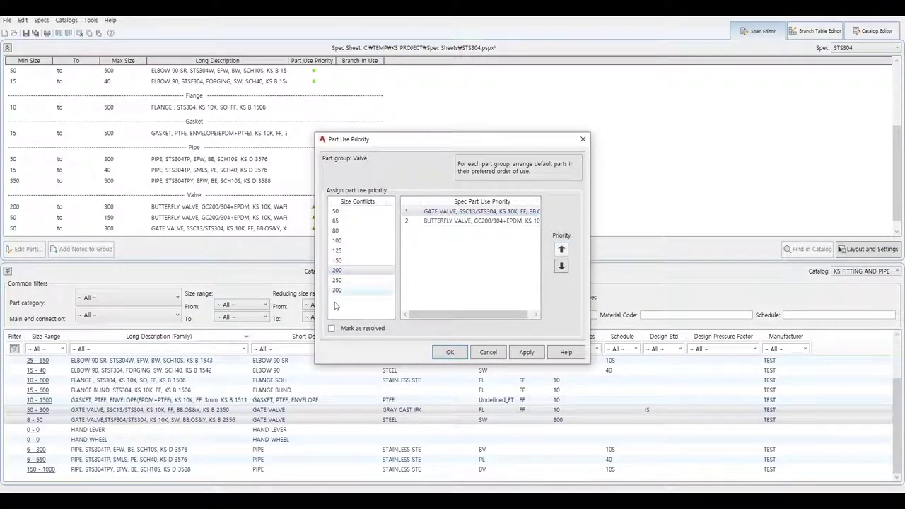
click(355, 281)
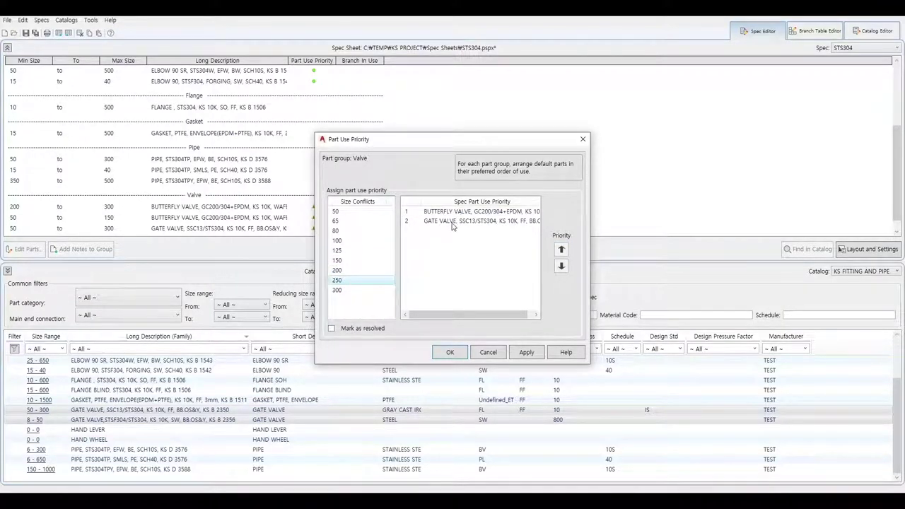
click(454, 222)
click(561, 250)
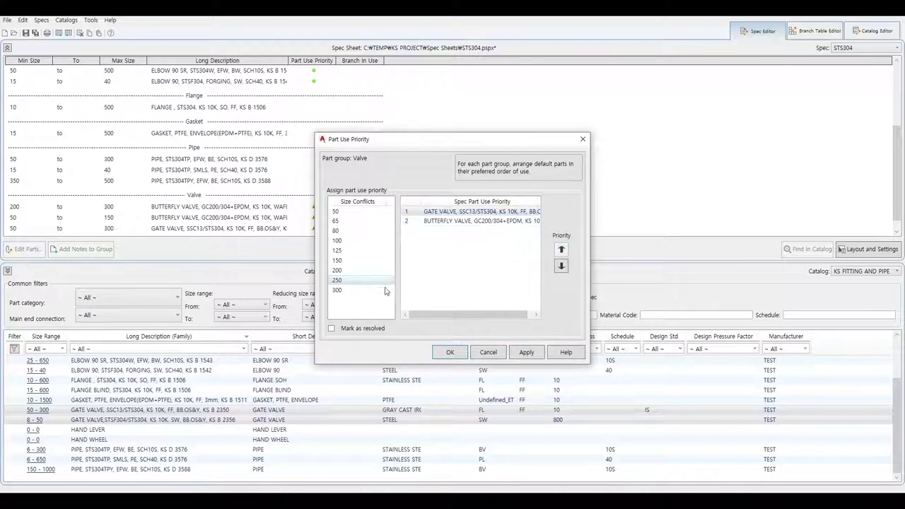
click(337, 290)
click(481, 221)
click(561, 248)
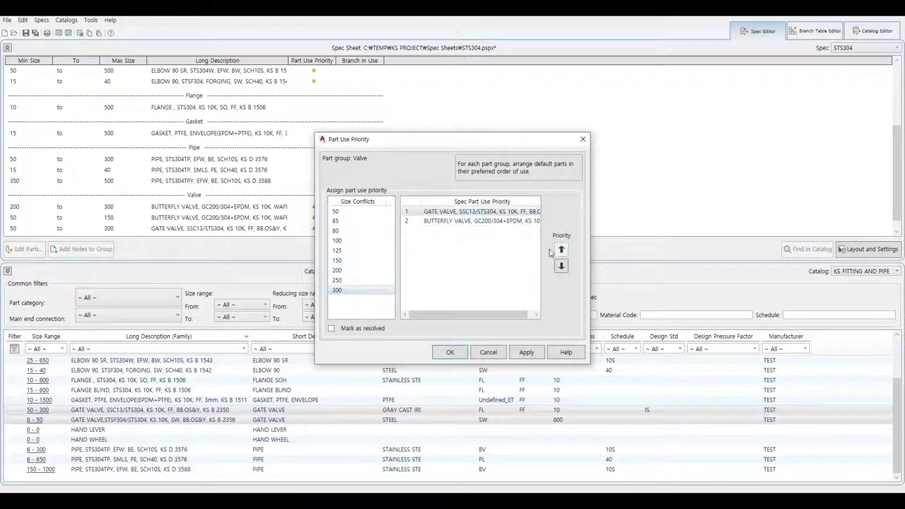
click(451, 353)
click(284, 218)
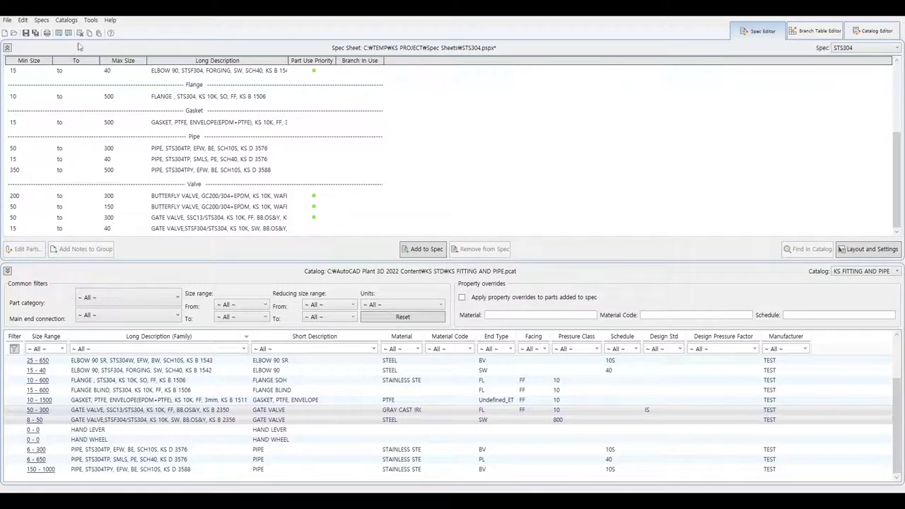
Keep STS304 as the routing spec, choose size 40, and start a pipe on the left
scroll(195, 148, up, 1)
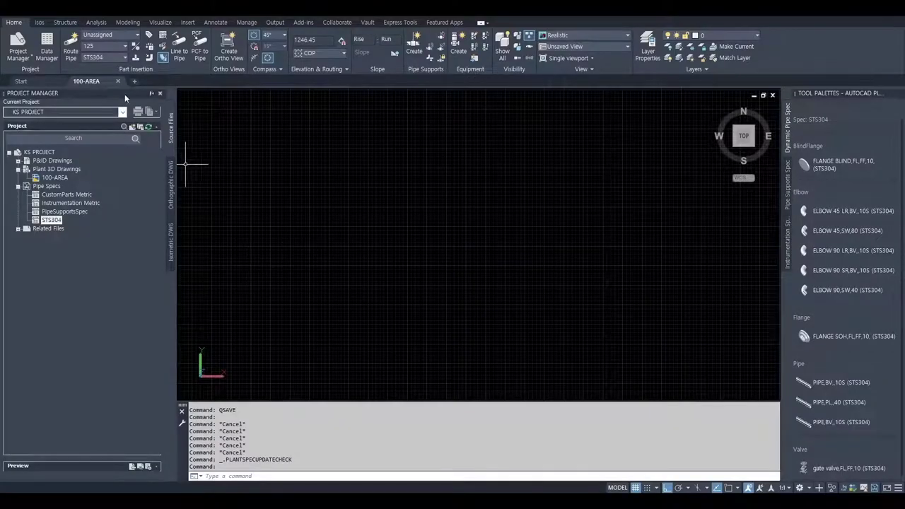
click(115, 57)
click(104, 66)
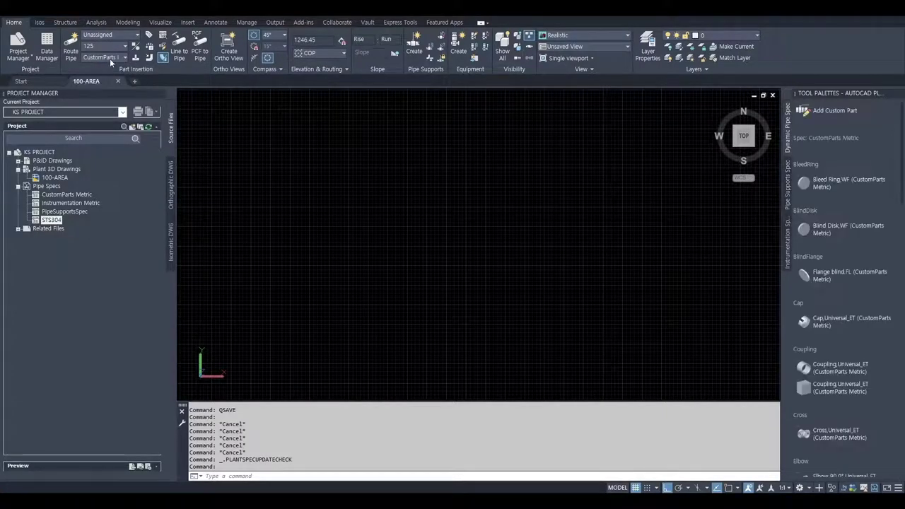
click(110, 58)
click(92, 77)
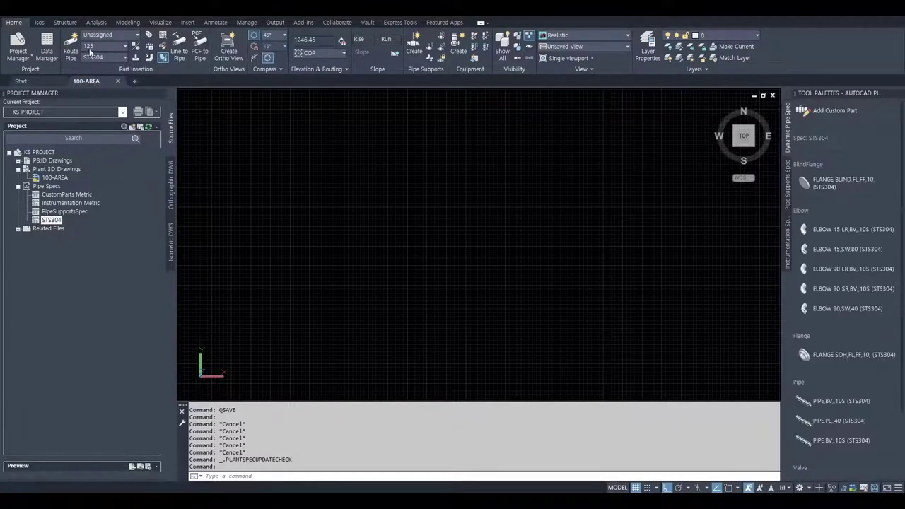
click(94, 47)
click(92, 83)
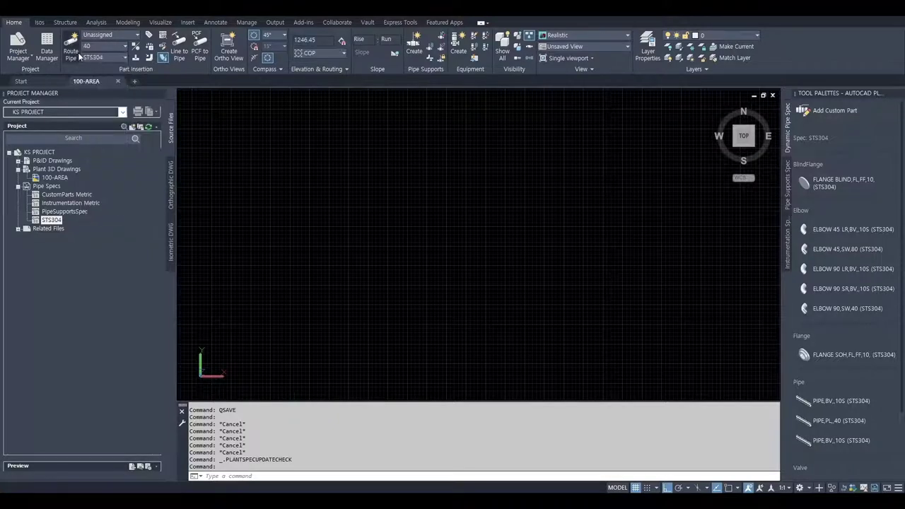
click(72, 46)
click(242, 177)
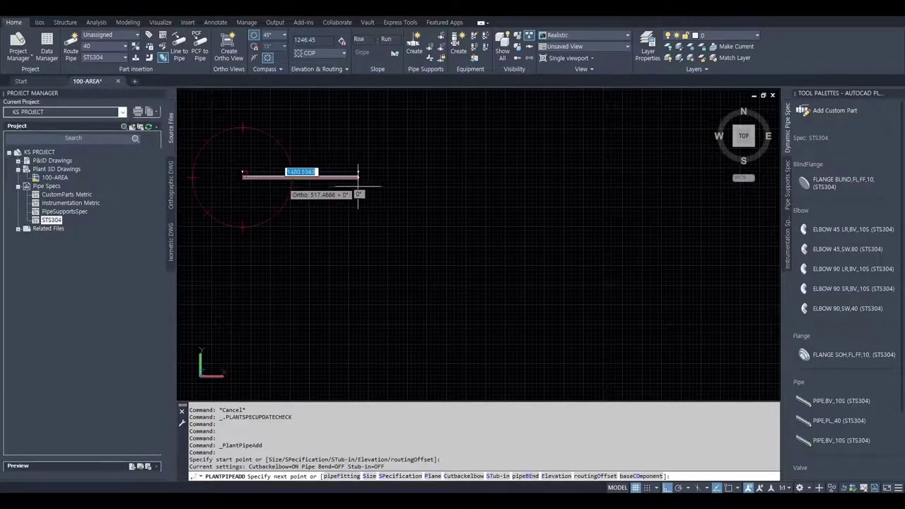
End the size 40 pipe and route a parallel size 150 pipe below it
click(390, 178)
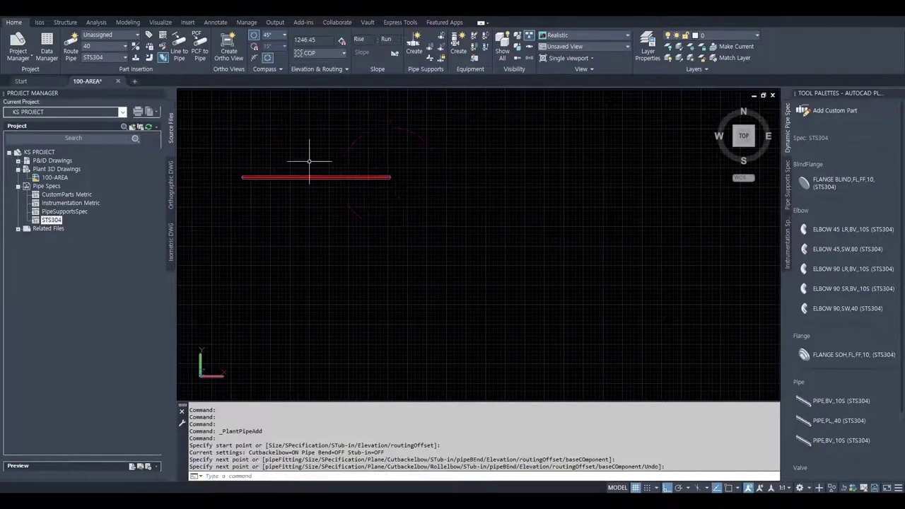
click(111, 47)
click(90, 72)
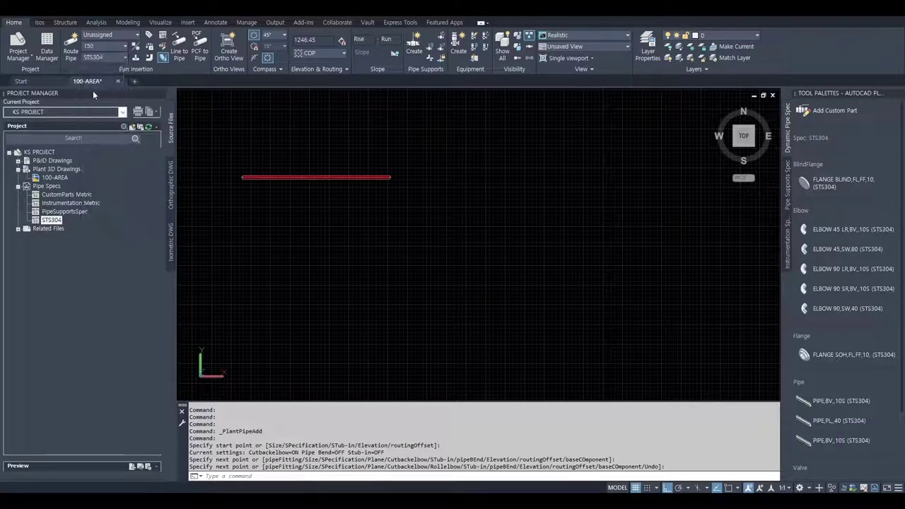
click(72, 56)
click(242, 212)
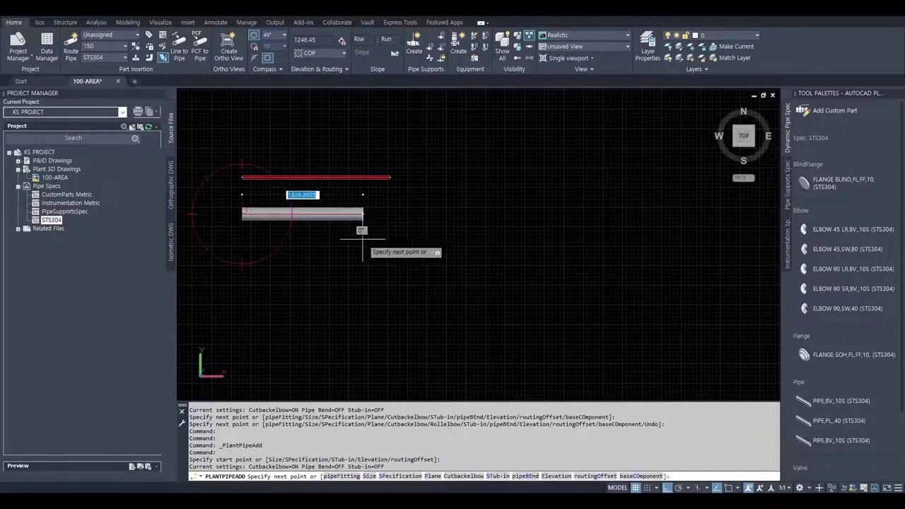
click(389, 226)
key(Return)
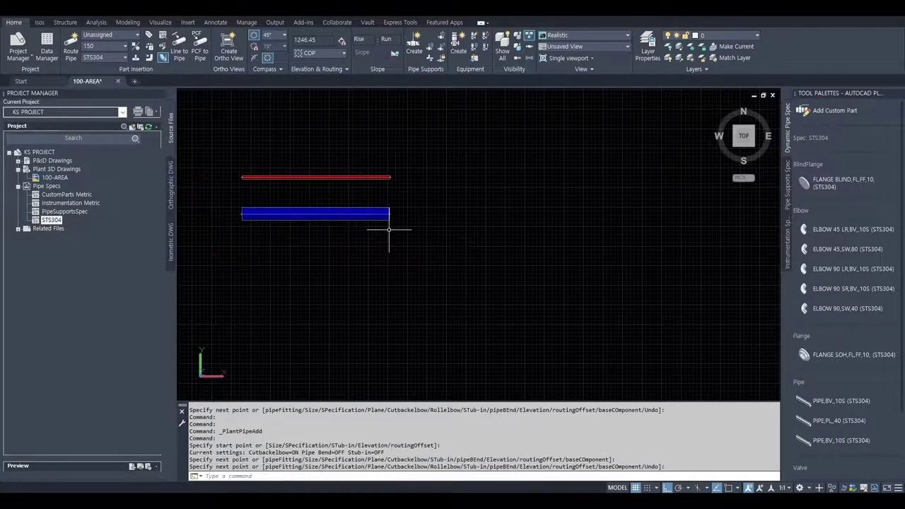
Route a parallel size 300 pipe beneath the others and recentre the view on all three
click(117, 47)
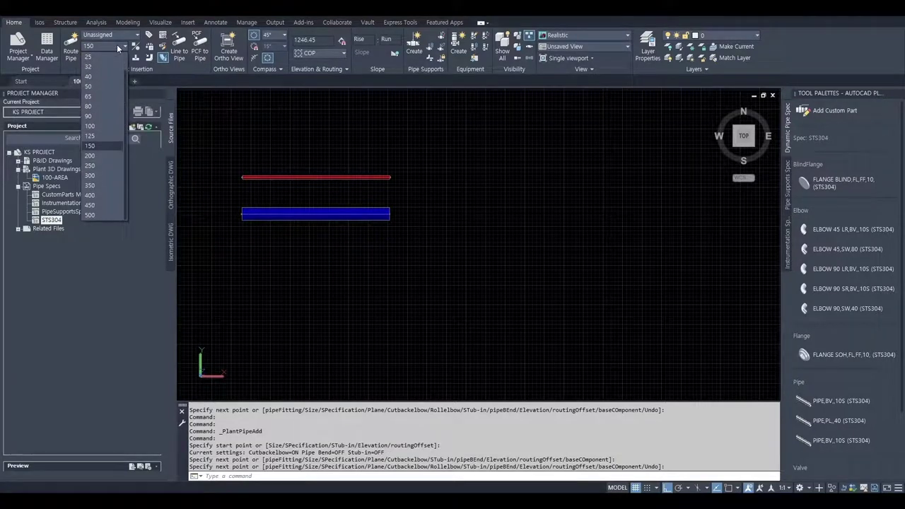
click(102, 173)
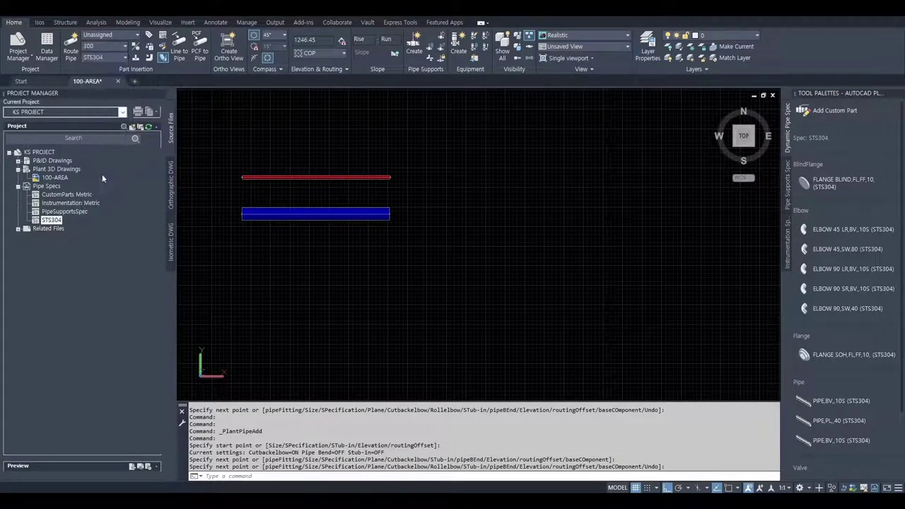
click(70, 44)
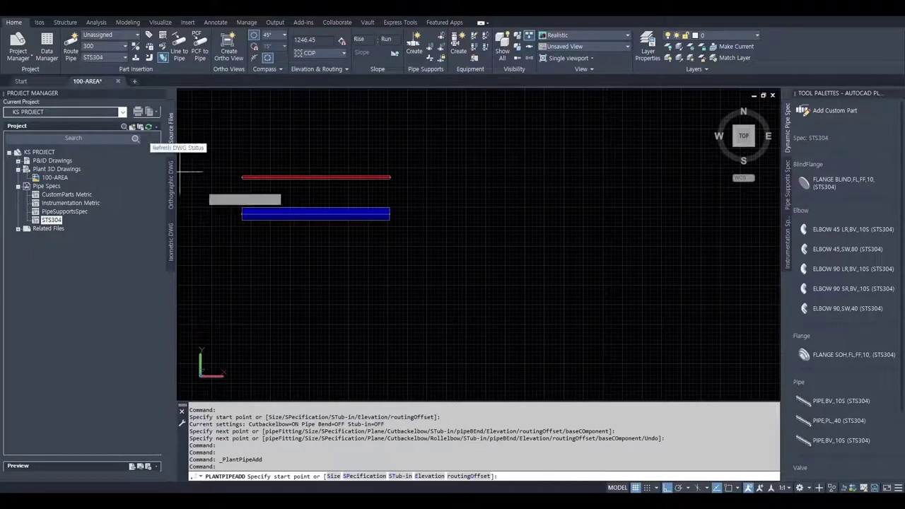
click(245, 257)
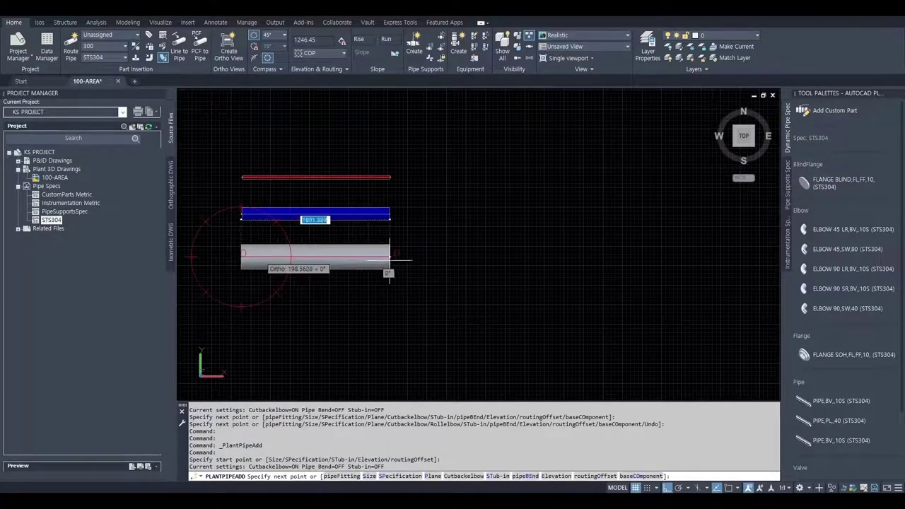
click(391, 258)
key(Return)
scroll(402, 219, up, 1)
middle_drag(400, 222, 442, 226)
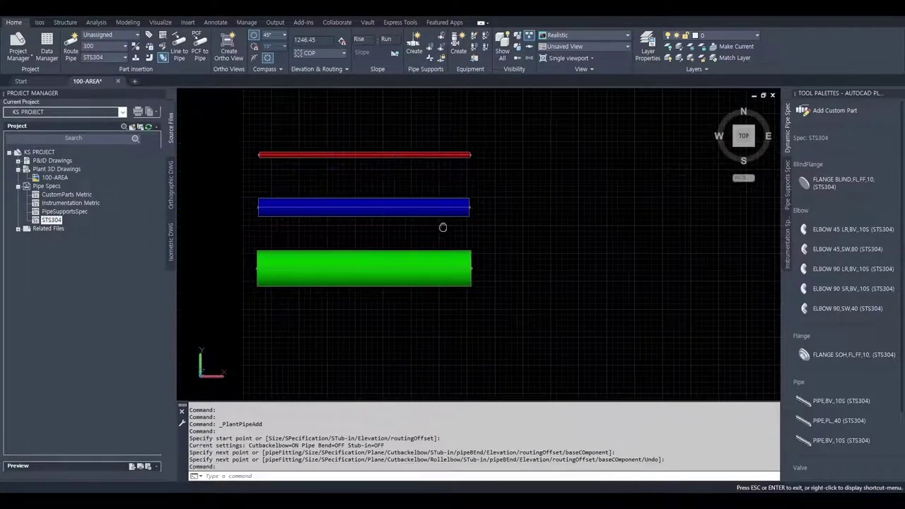
scroll(848, 380, down, 2)
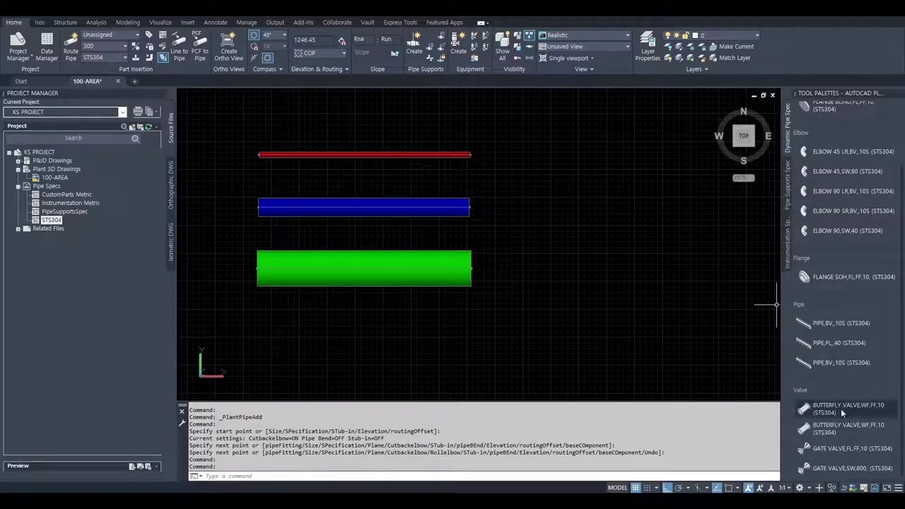
Place the flanged gate valve on the red size 40 pipe using the NEA snap and fix its rotation
click(831, 455)
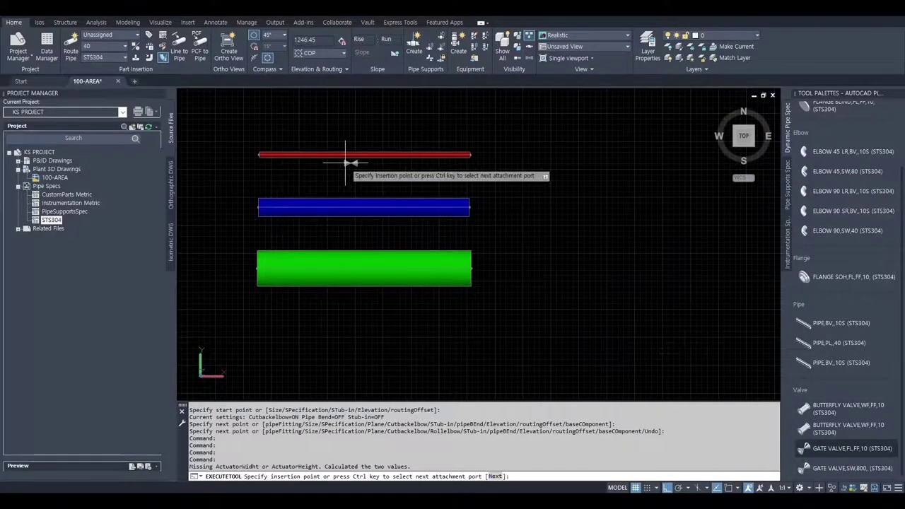
text(NEA)
key(Return)
click(302, 154)
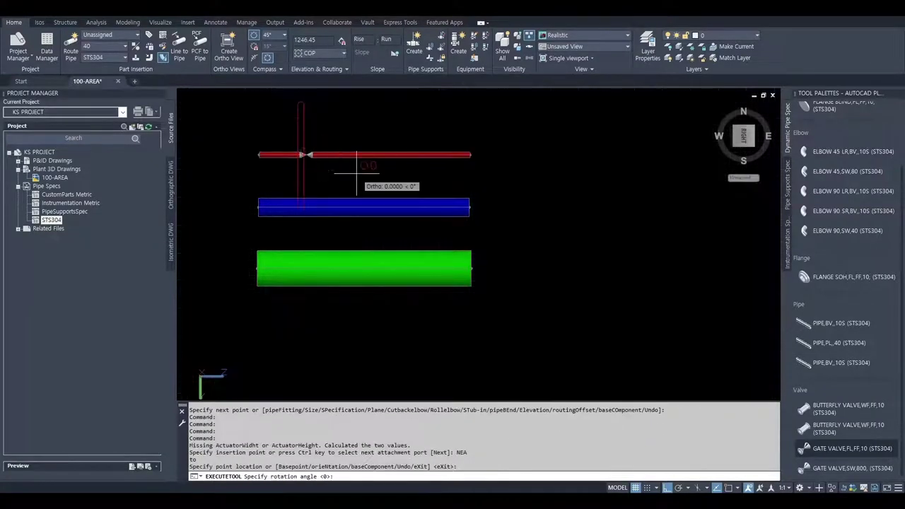
click(355, 176)
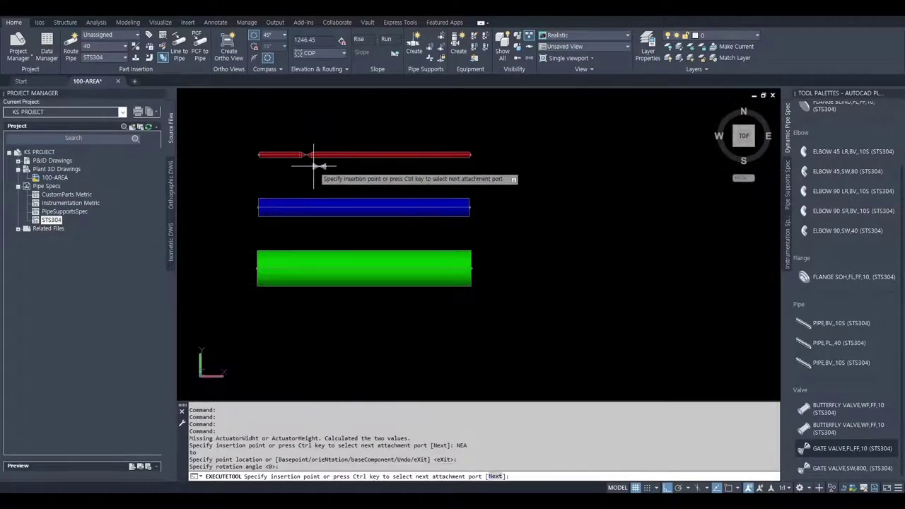
key(Escape)
Orbit and zoom the 3D view to inspect the placed gate valve closely
shift+middle_drag(304, 174, 297, 133)
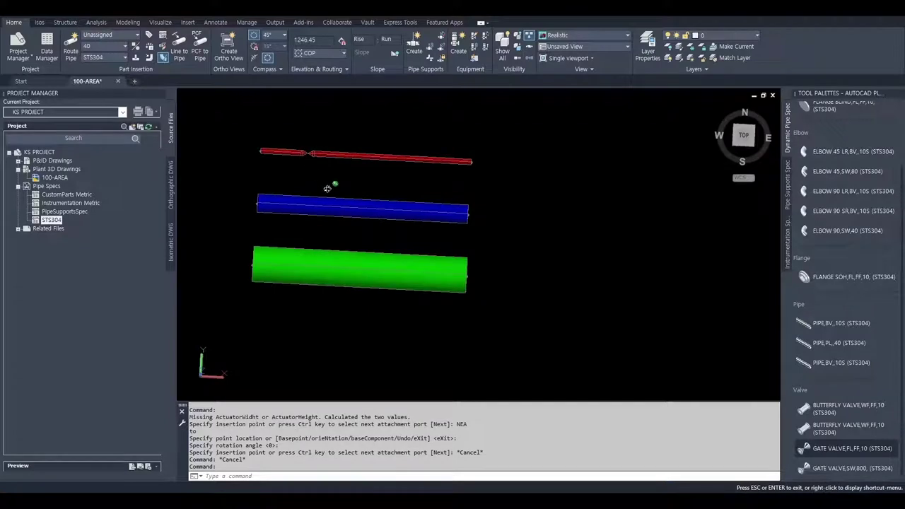
shift+middle_drag(335, 182, 343, 198)
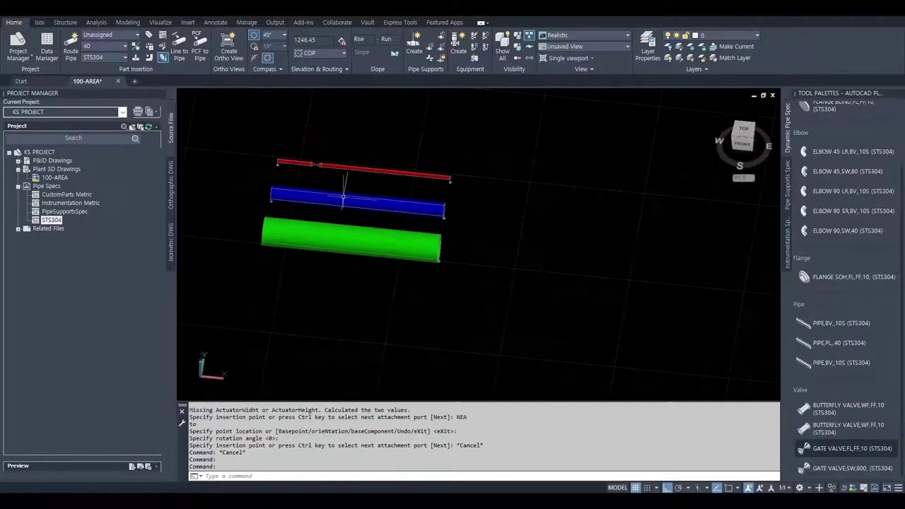
scroll(343, 198, up, 3)
scroll(344, 199, up, 3)
key(Escape)
click(373, 211)
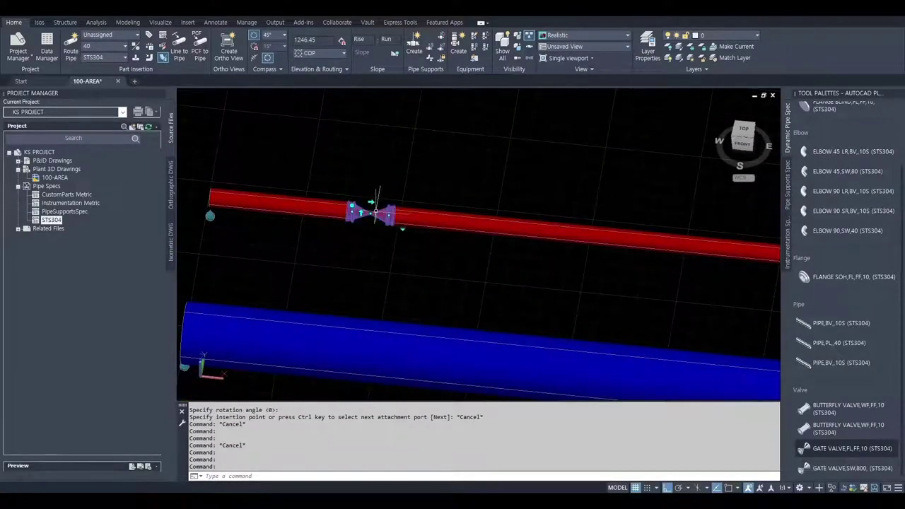
shift+middle_drag(381, 251, 378, 249)
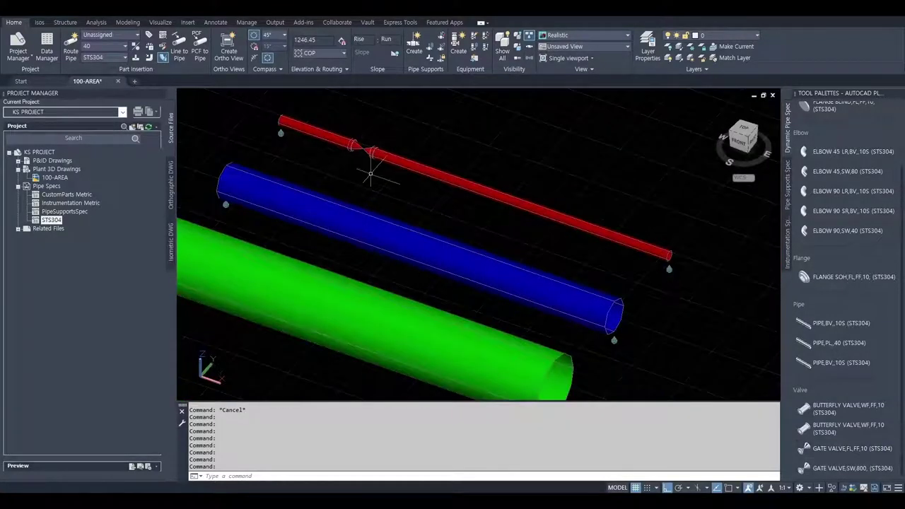
scroll(357, 189, up, 3)
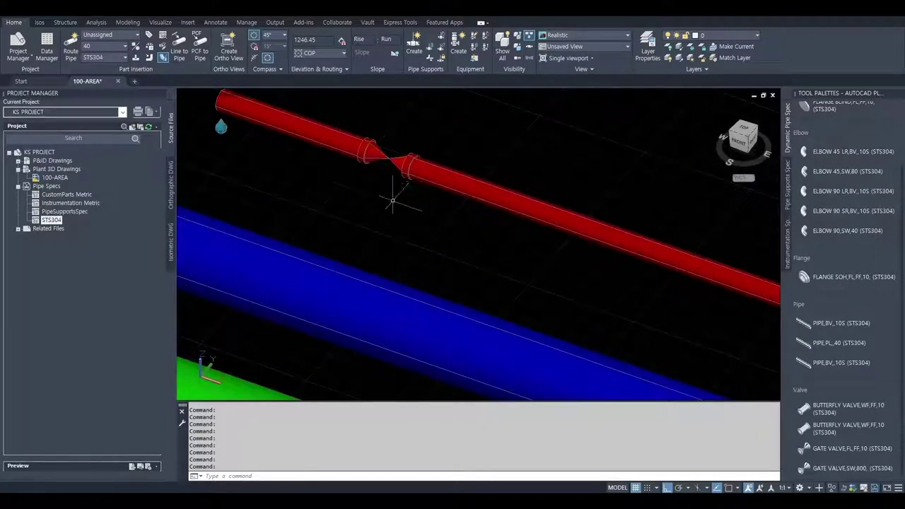
Open STS304 with Edit Spec... from Project Manager and maximize the Spec Editor window
right_click(50, 223)
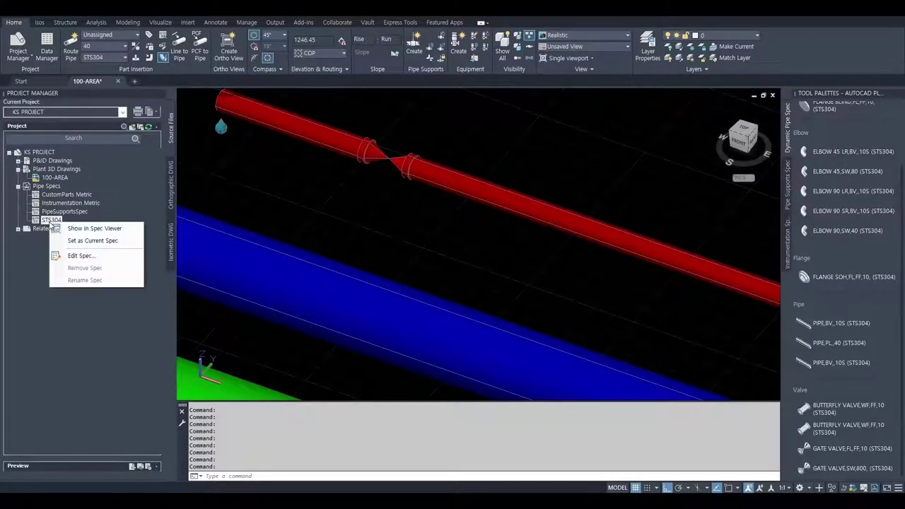
click(83, 254)
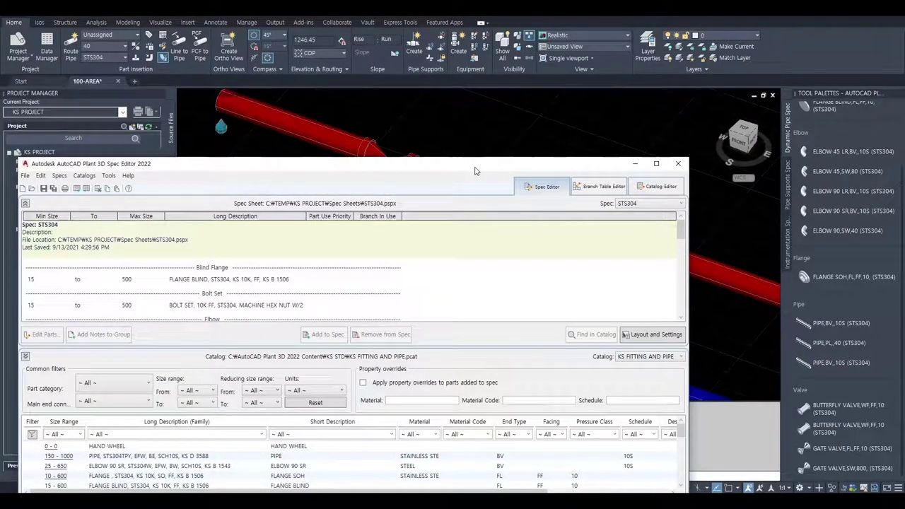
double_click(477, 170)
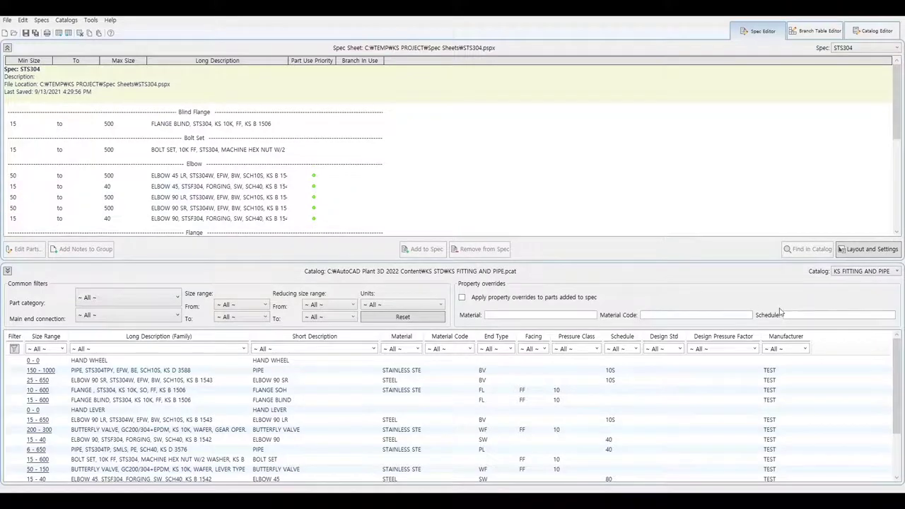
In the KS FITTING AND PIPE catalog, sort by Long Description and edit operator assignments for GATE VALVE SSC13/STS304
click(877, 32)
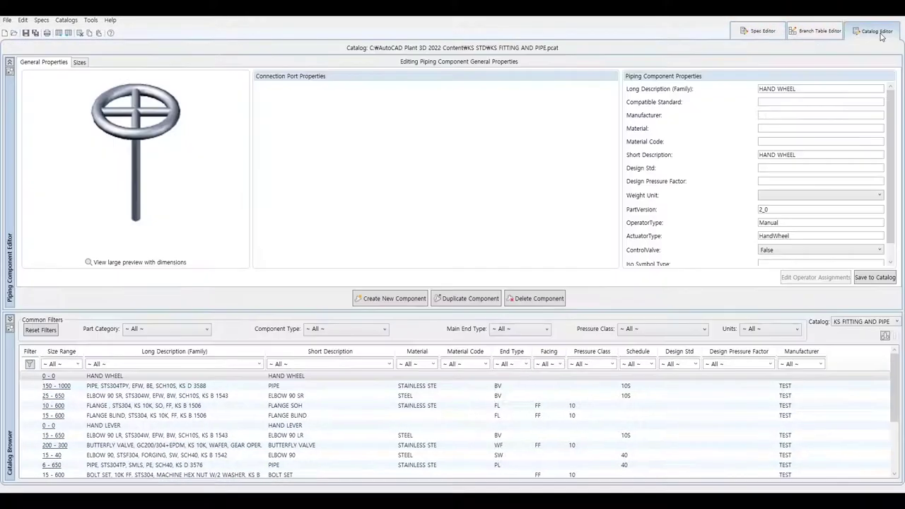
click(855, 321)
click(850, 337)
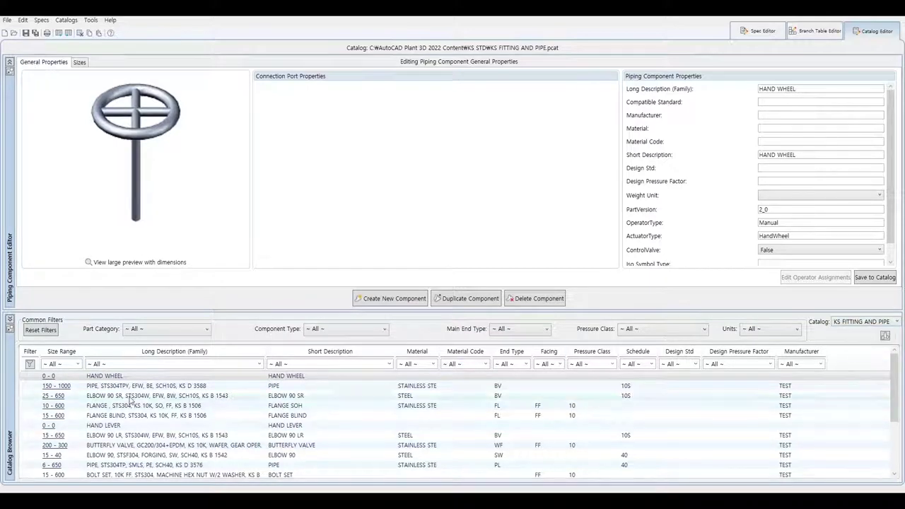
click(117, 351)
scroll(109, 383, down, 2)
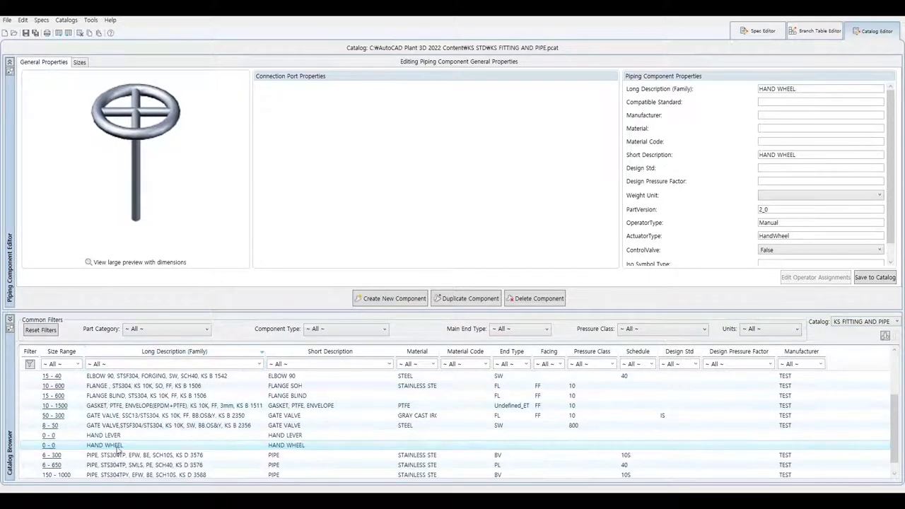
click(150, 417)
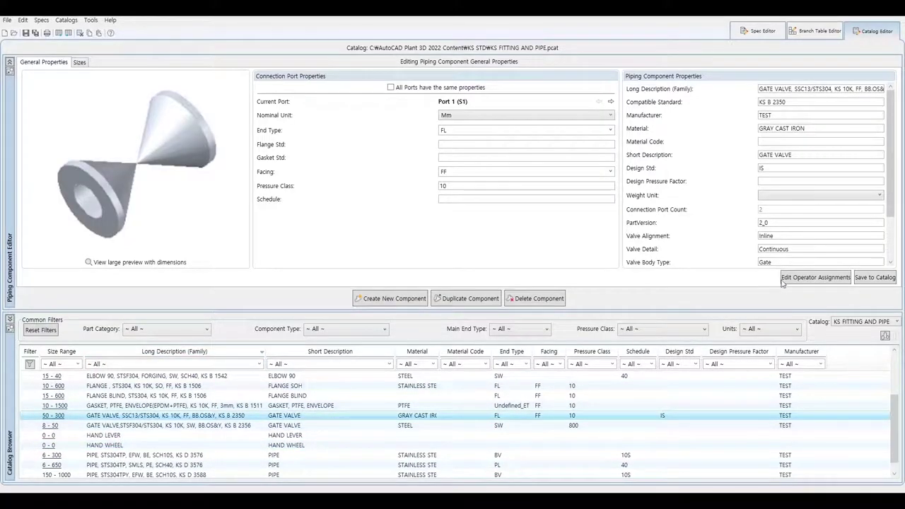
click(815, 278)
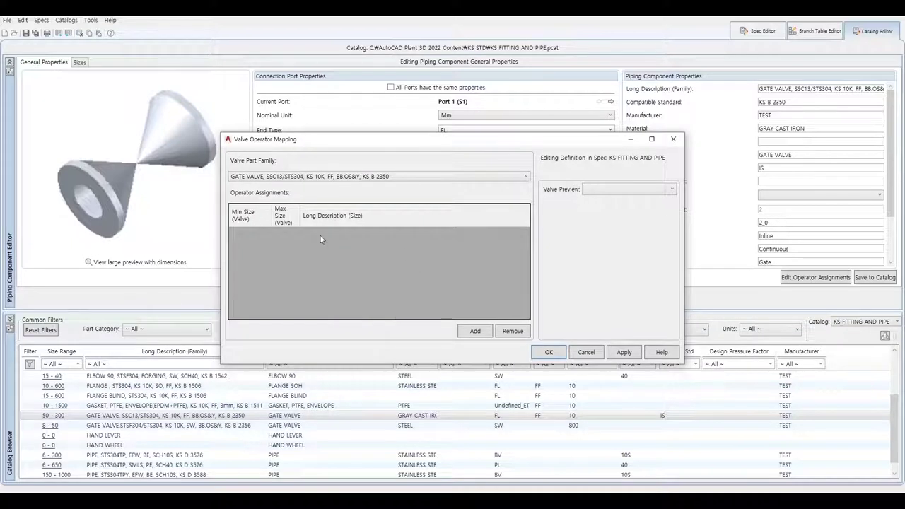
Choose the GATE VALVE,STSF304/STS304 family and add an operator row with minimum size 40
click(301, 177)
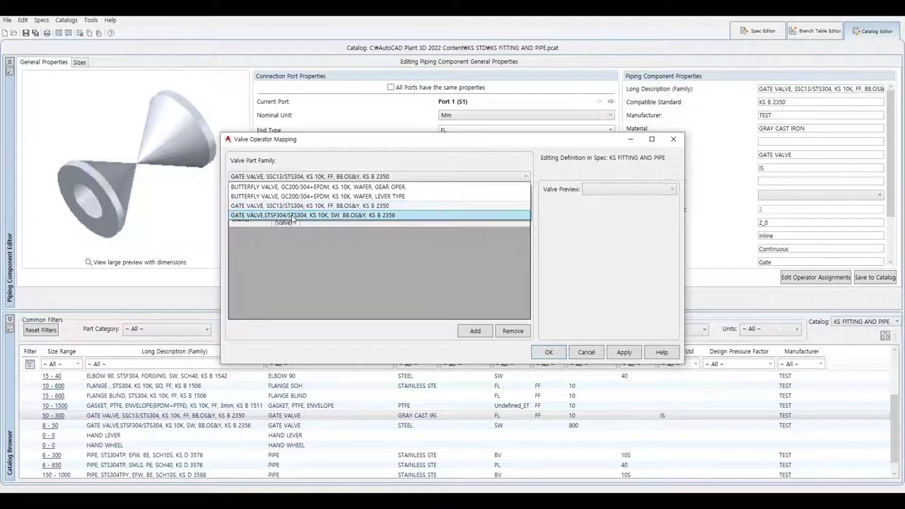
click(292, 215)
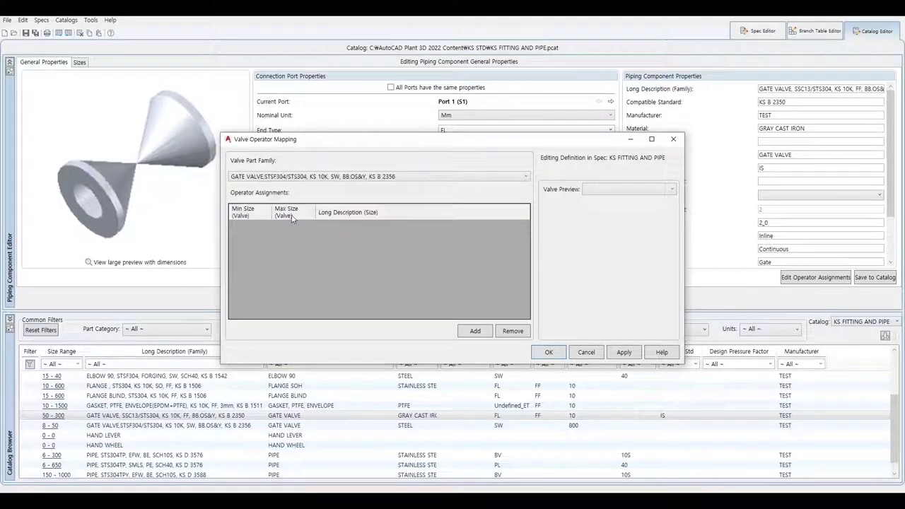
click(475, 330)
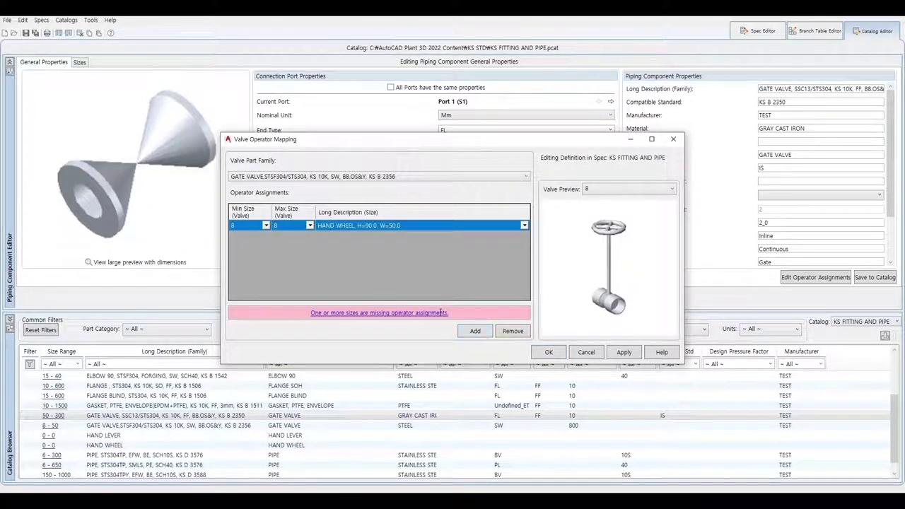
click(266, 226)
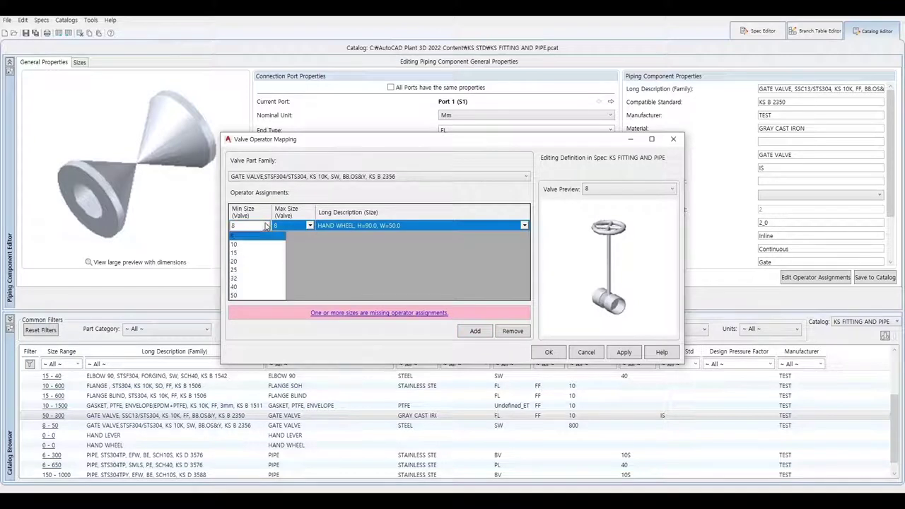
click(241, 286)
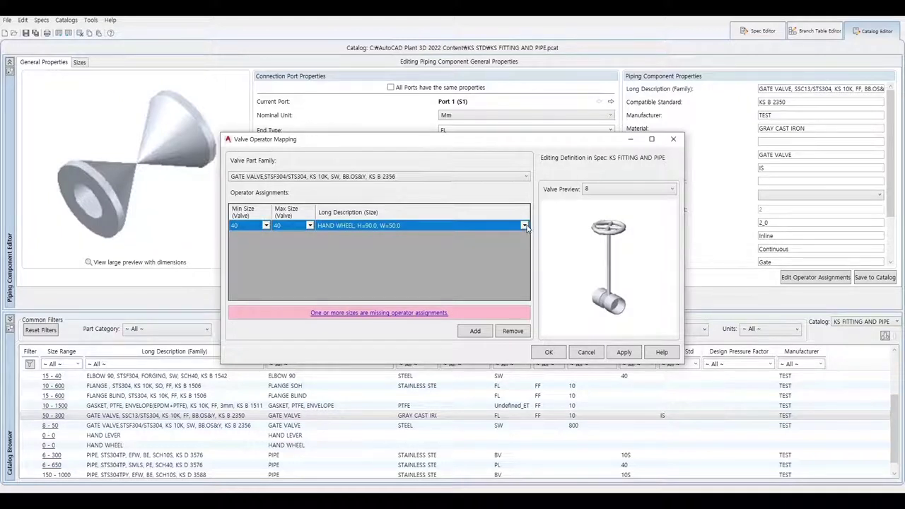
Assign the HAND WHEEL, H=265.0, W=180.0 operator to the size 40 row and apply it
click(523, 225)
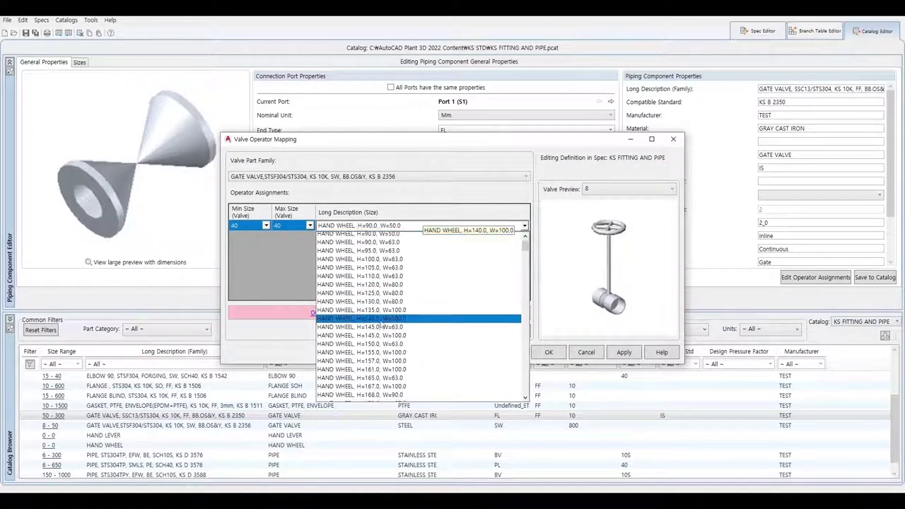
scroll(381, 324, down, 2)
scroll(382, 324, down, 2)
scroll(387, 339, down, 2)
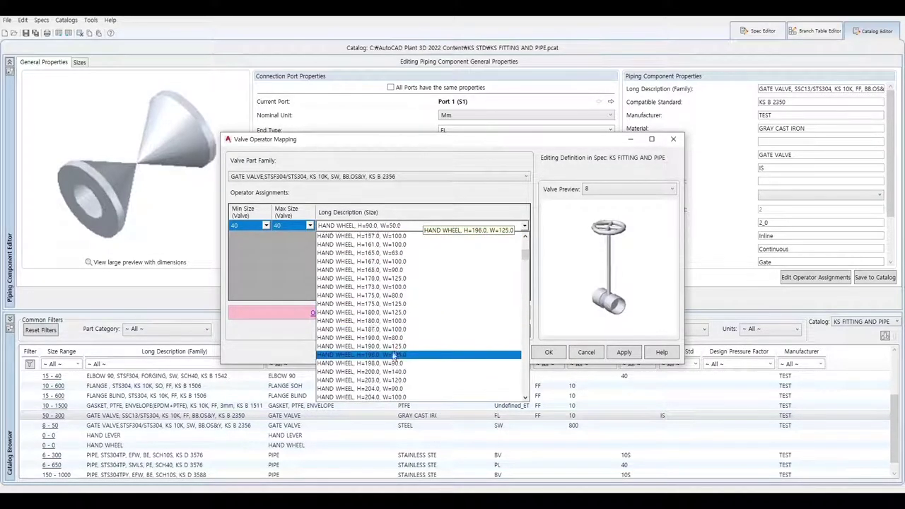
scroll(393, 355, down, 1)
scroll(394, 357, down, 2)
scroll(394, 357, down, 1)
scroll(394, 357, down, 2)
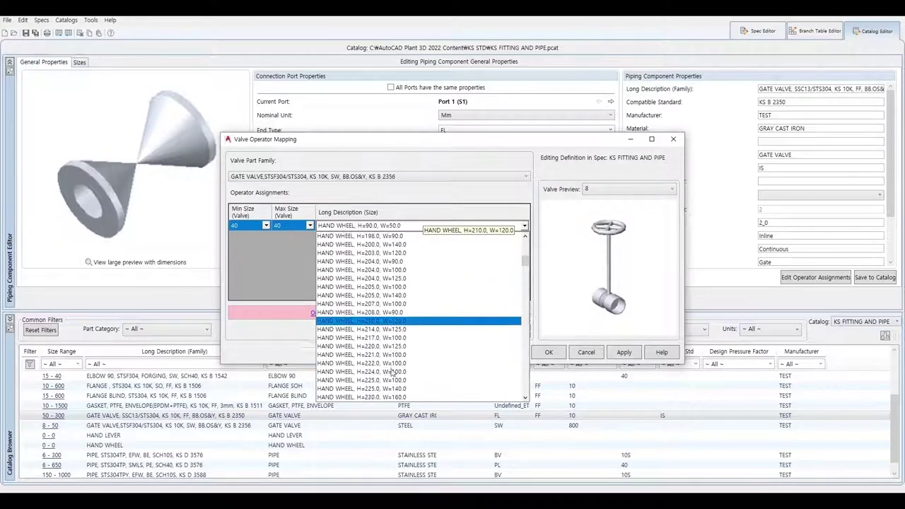
scroll(393, 373, down, 2)
scroll(393, 373, down, 1)
scroll(389, 357, down, 1)
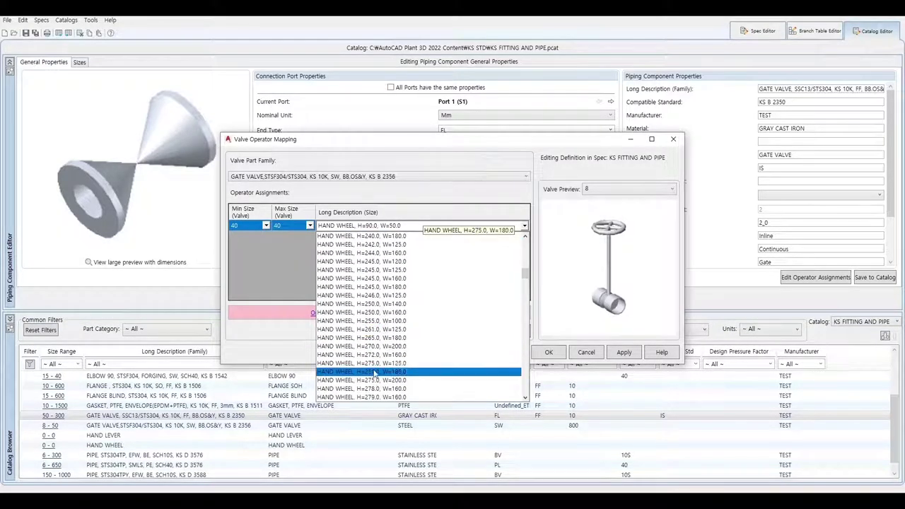
click(388, 338)
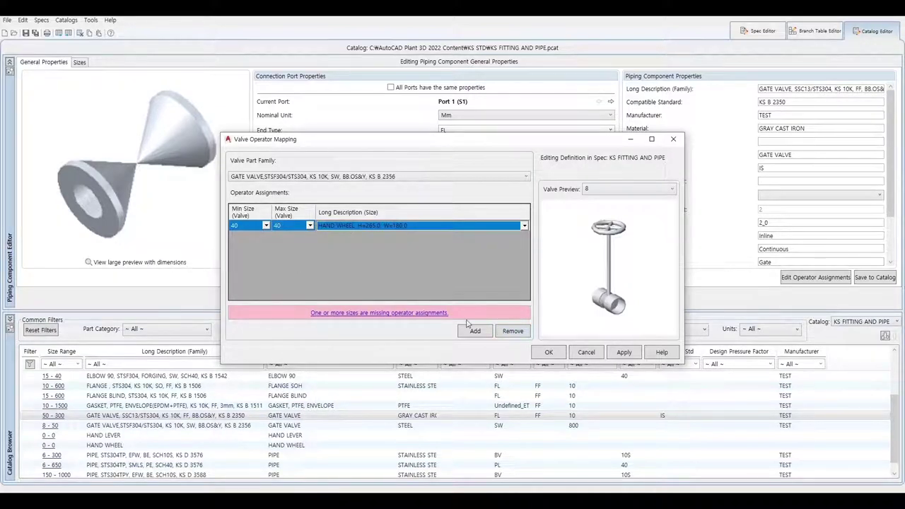
click(626, 353)
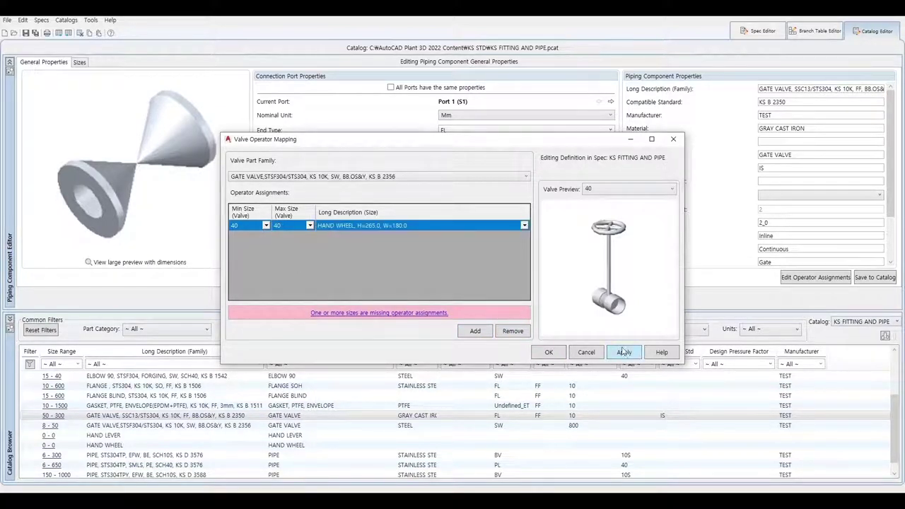
click(380, 176)
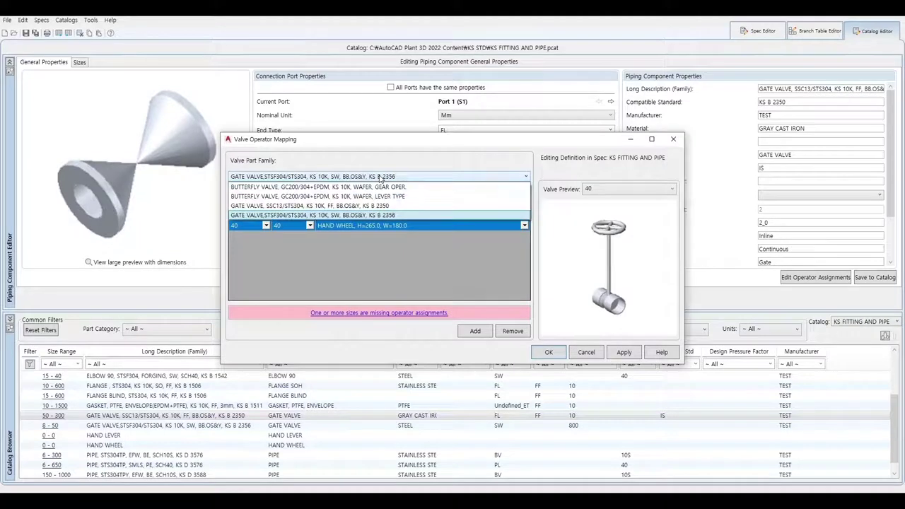
Add an operator row with minimum size 80 to the GATE VALVE, SSC13/STS304 family
click(297, 206)
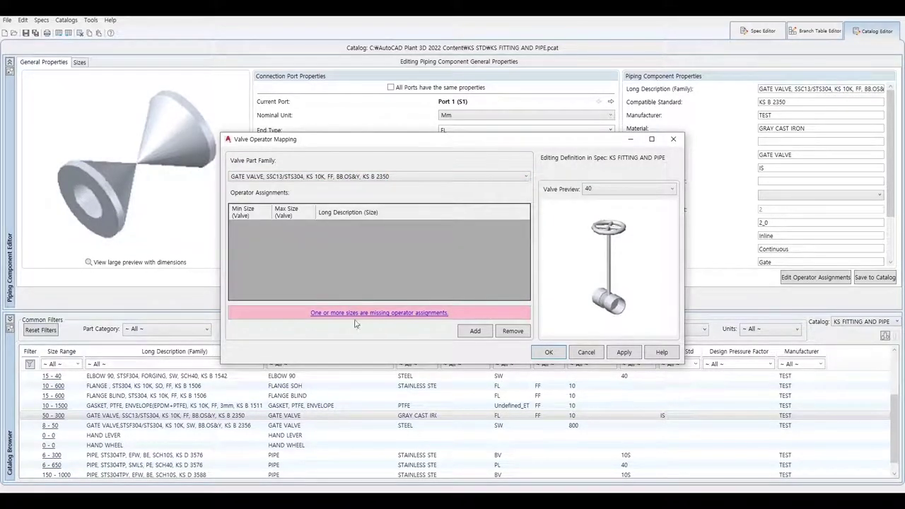
click(479, 332)
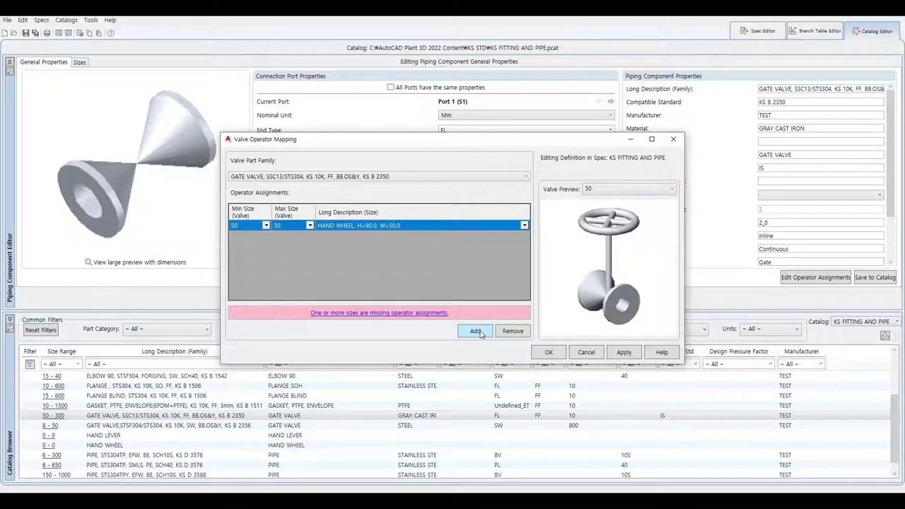
click(266, 226)
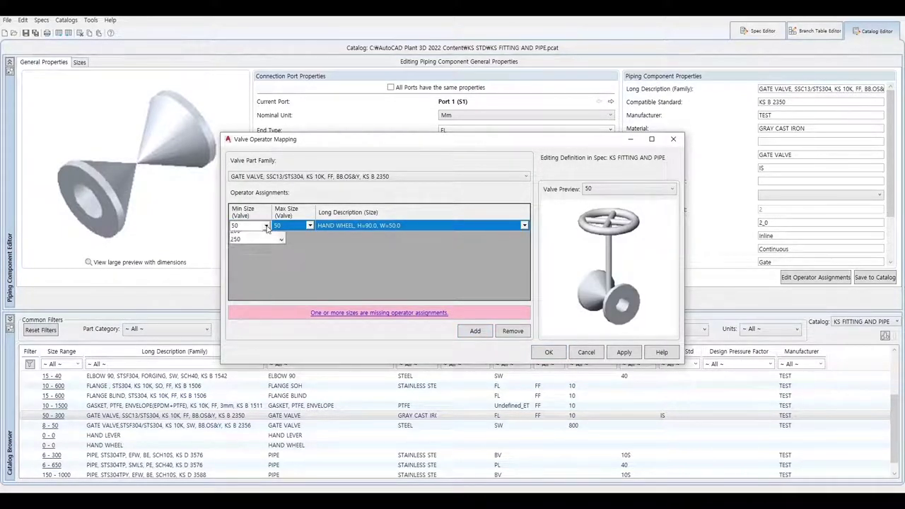
click(239, 252)
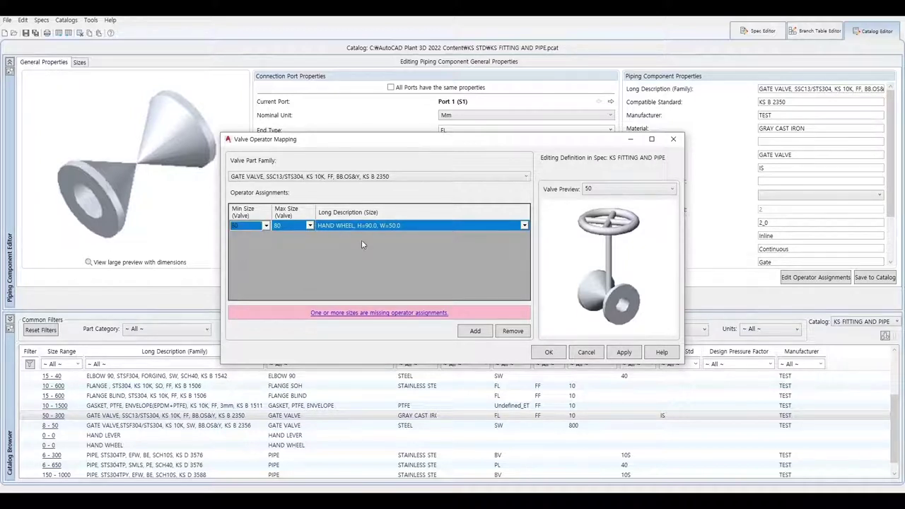
click(524, 225)
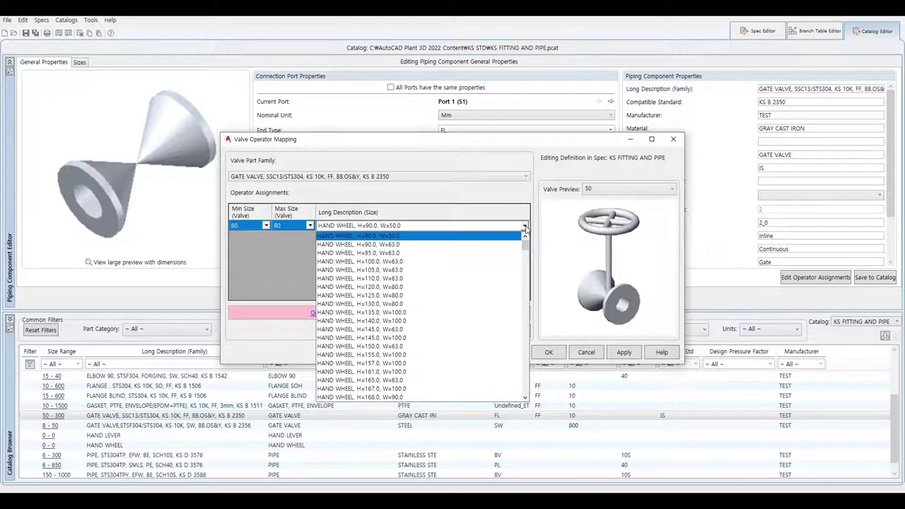
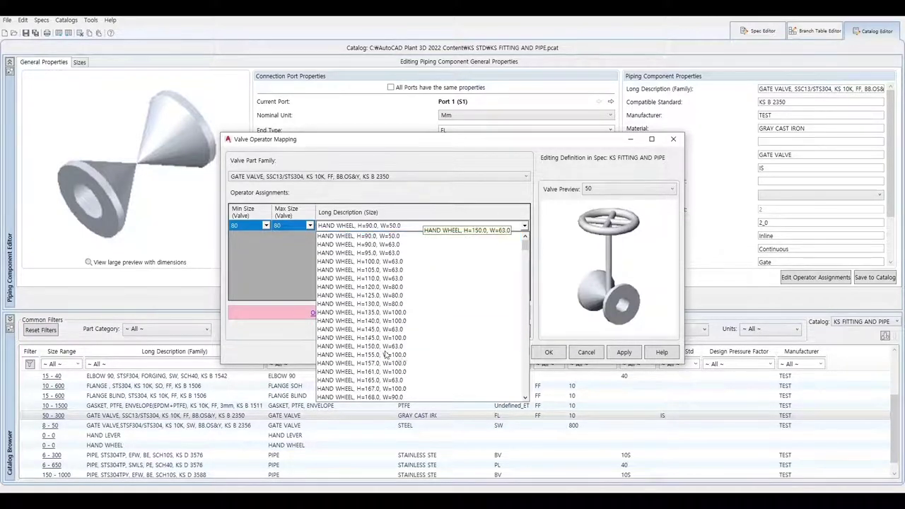
Give the size 80 gate valve row the HAND WHEEL, H=499.0, W=250.0 operator
scroll(388, 332, down, 4)
scroll(396, 340, down, 3)
scroll(439, 318, down, 4)
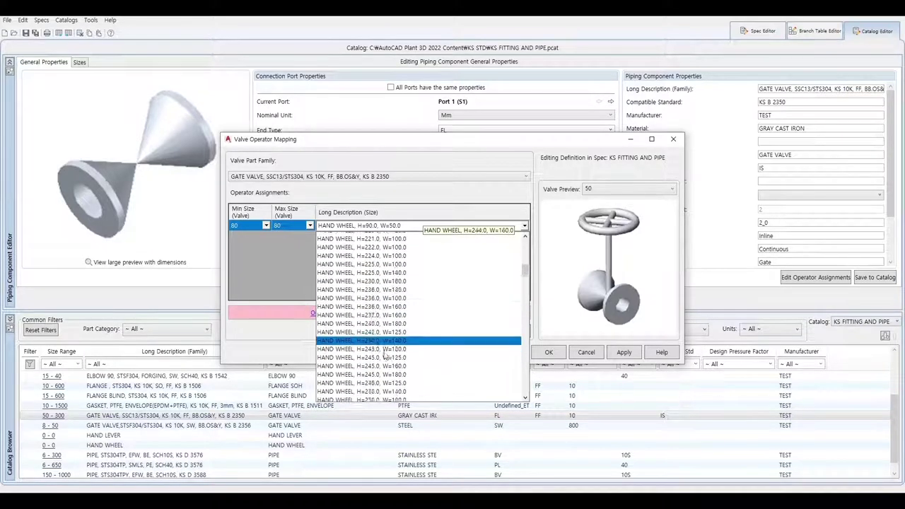
scroll(487, 300, down, 3)
drag(528, 281, 527, 312)
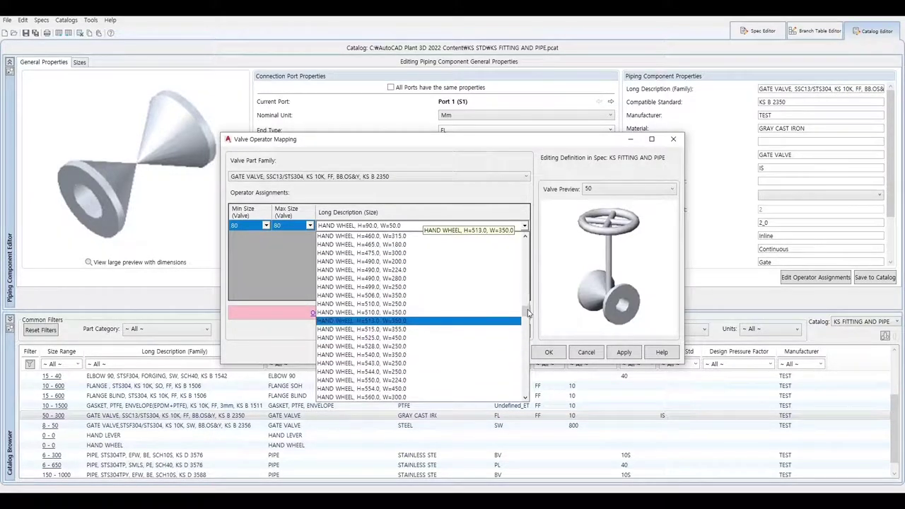
click(407, 289)
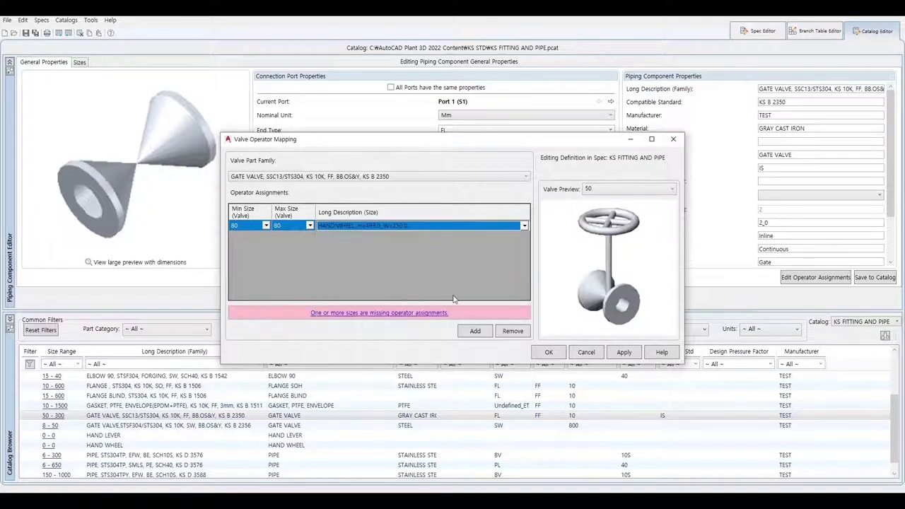
Add a second operator assignment row with minimum size 150
click(483, 332)
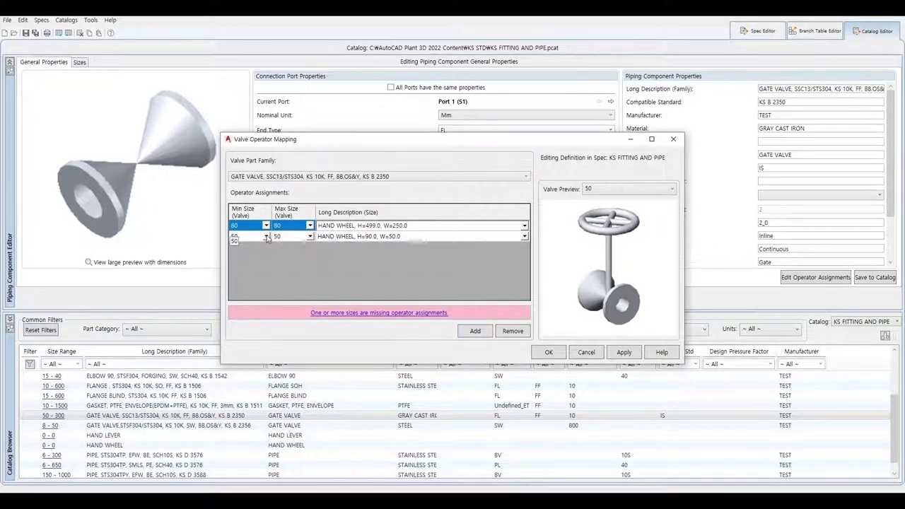
click(266, 239)
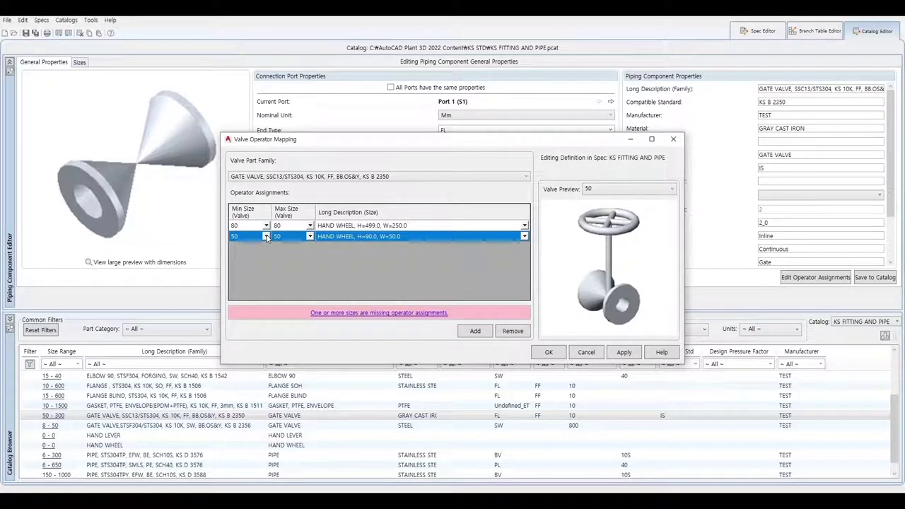
click(267, 238)
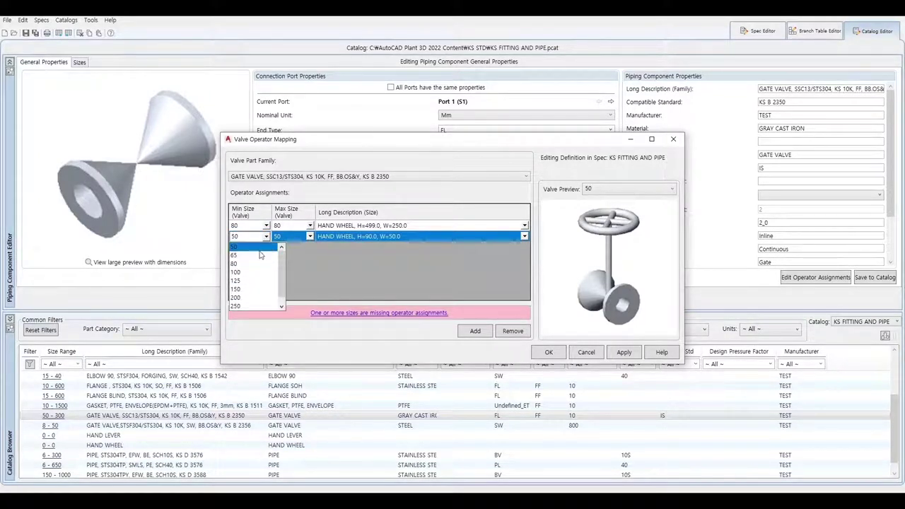
click(254, 289)
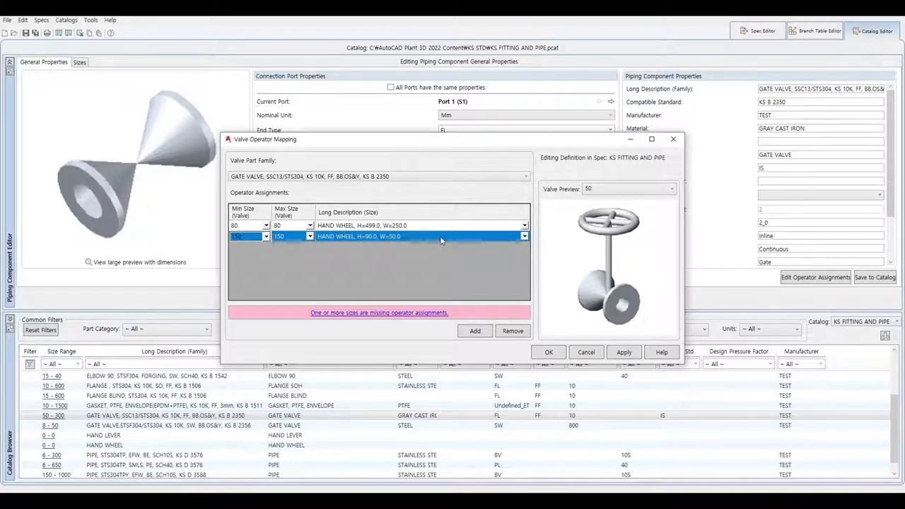
Change the size 150 row's Long Description to HAND WHEEL, H=755.0, W=250.0
click(525, 240)
scroll(420, 357, down, 5)
scroll(420, 357, down, 3)
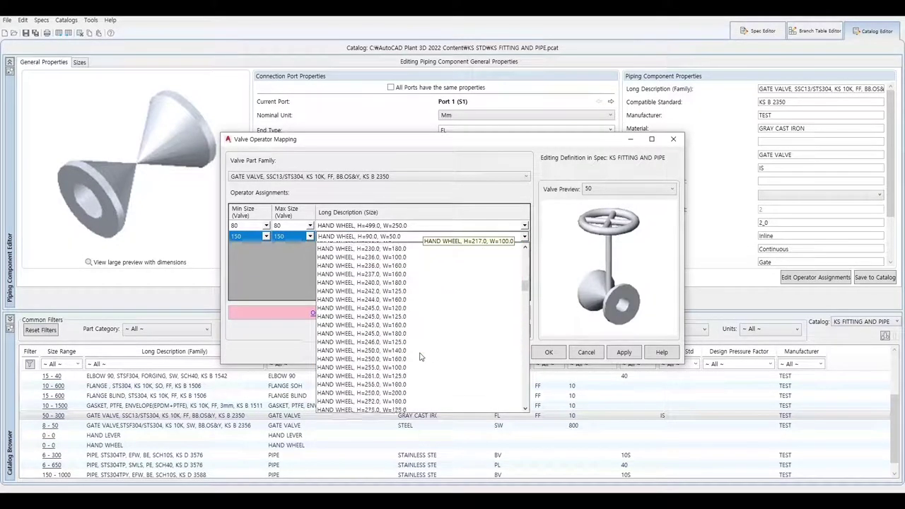
scroll(421, 357, down, 3)
scroll(421, 357, down, 3)
scroll(420, 357, down, 2)
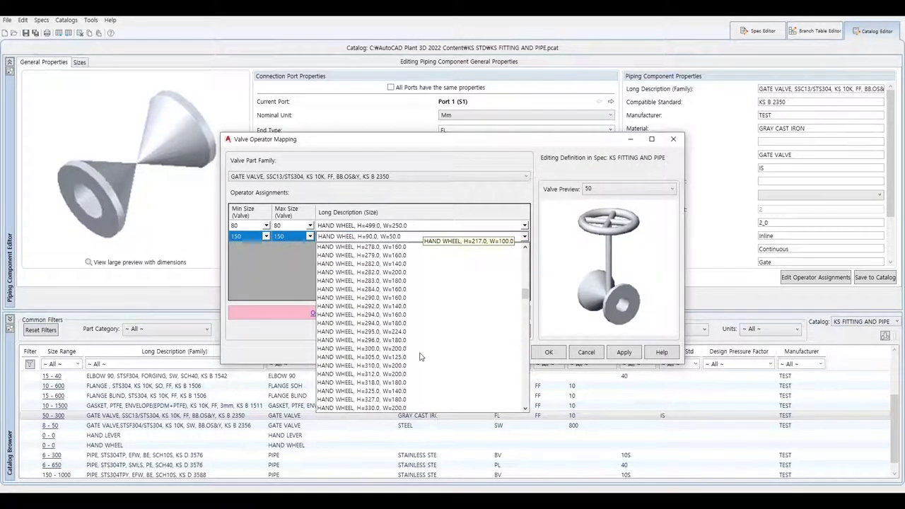
scroll(421, 357, down, 2)
scroll(420, 357, down, 2)
scroll(421, 357, down, 2)
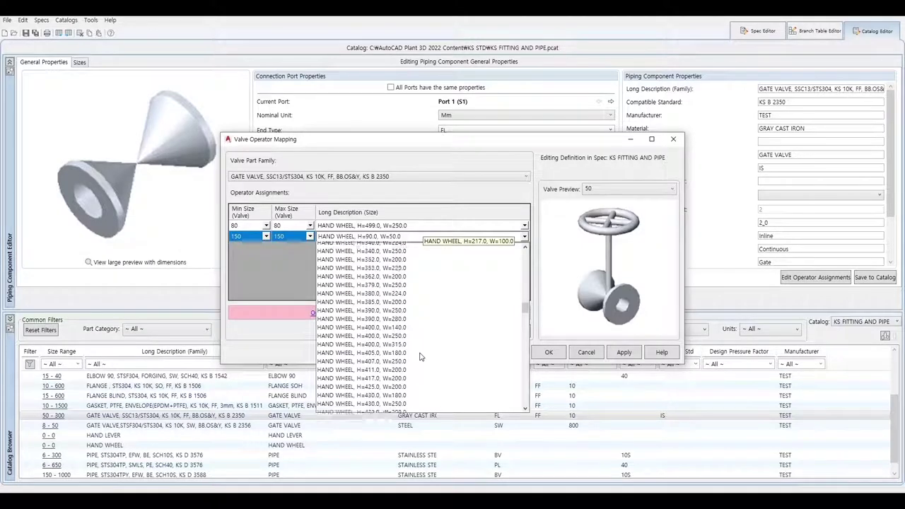
scroll(420, 357, down, 2)
scroll(421, 356, down, 2)
scroll(413, 364, down, 2)
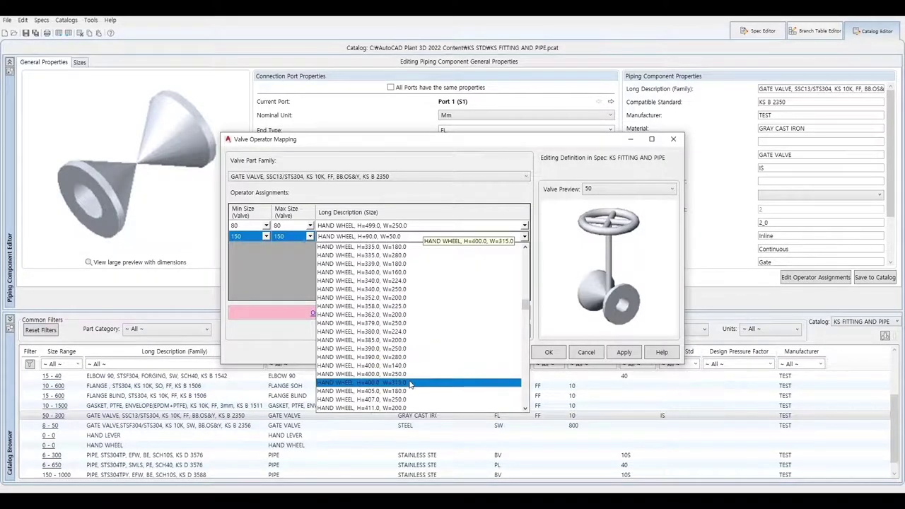
scroll(410, 364, down, 3)
scroll(410, 353, down, 1)
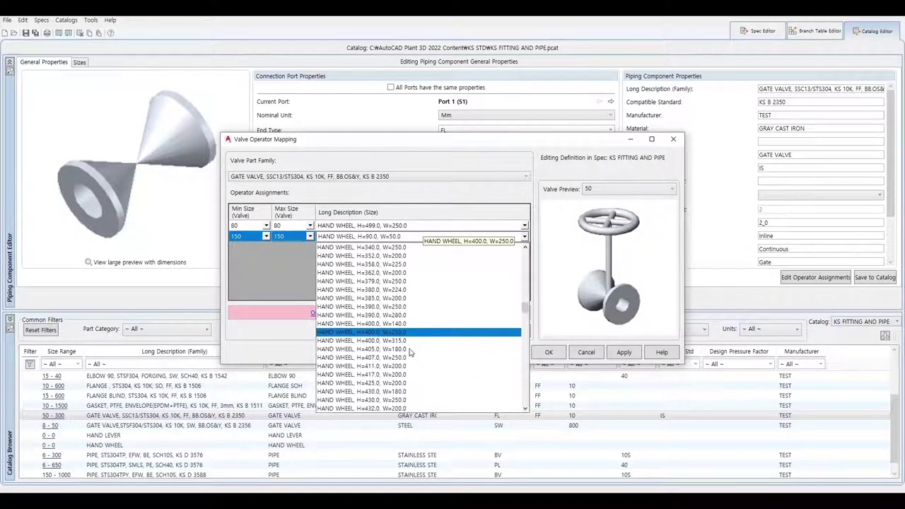
scroll(410, 354, down, 2)
scroll(410, 353, down, 1)
scroll(410, 357, down, 2)
scroll(408, 356, down, 1)
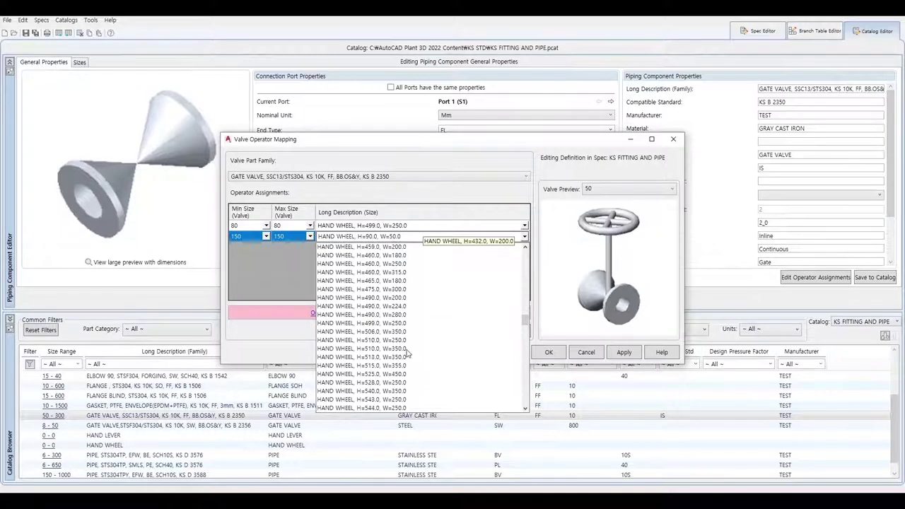
scroll(408, 355, down, 1)
scroll(407, 355, down, 2)
scroll(406, 353, down, 1)
scroll(407, 355, down, 2)
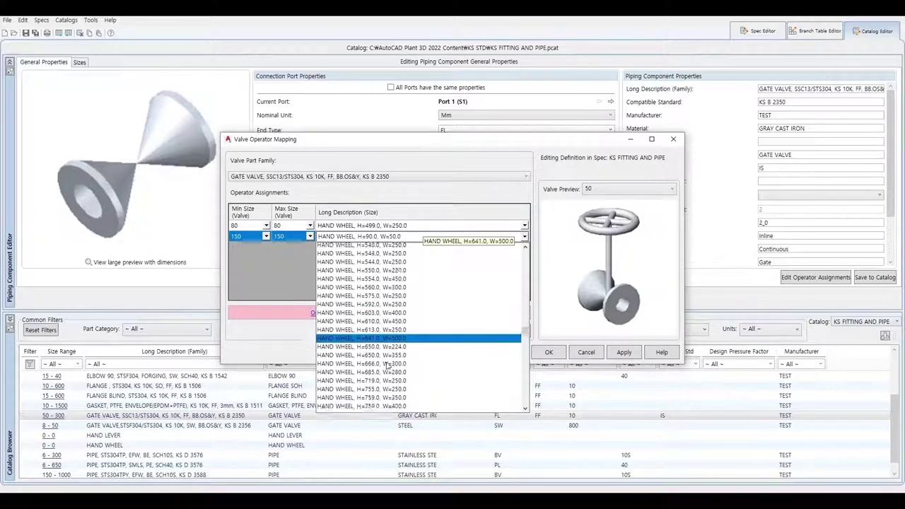
scroll(399, 359, down, 3)
scroll(393, 362, down, 3)
scroll(388, 365, down, 3)
scroll(388, 365, up, 1)
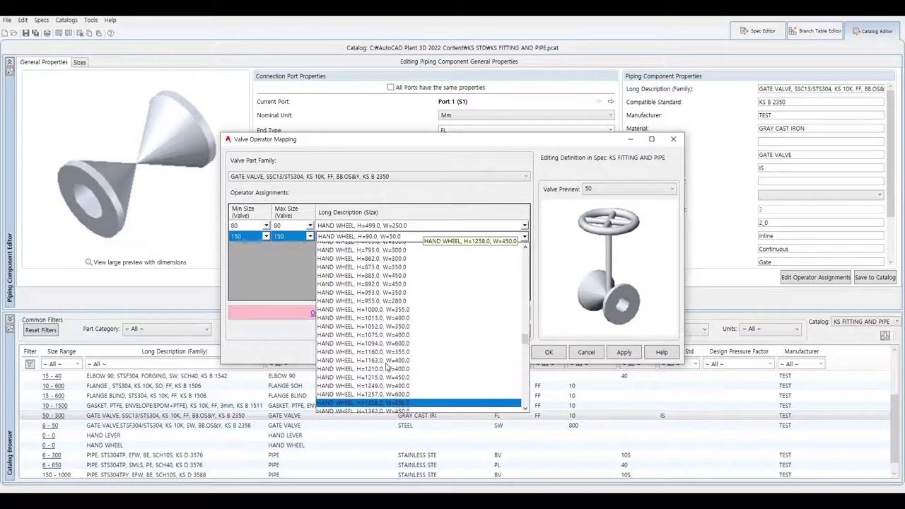
scroll(388, 365, up, 1)
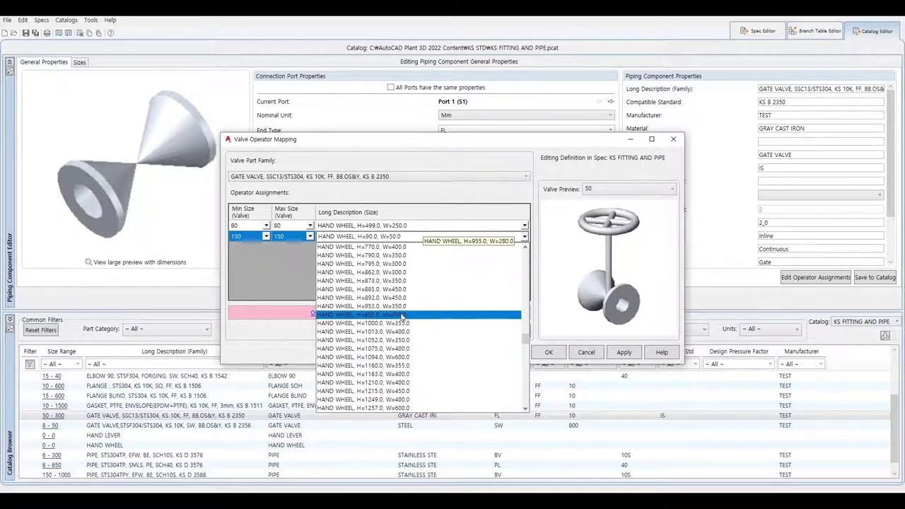
scroll(401, 317, up, 1)
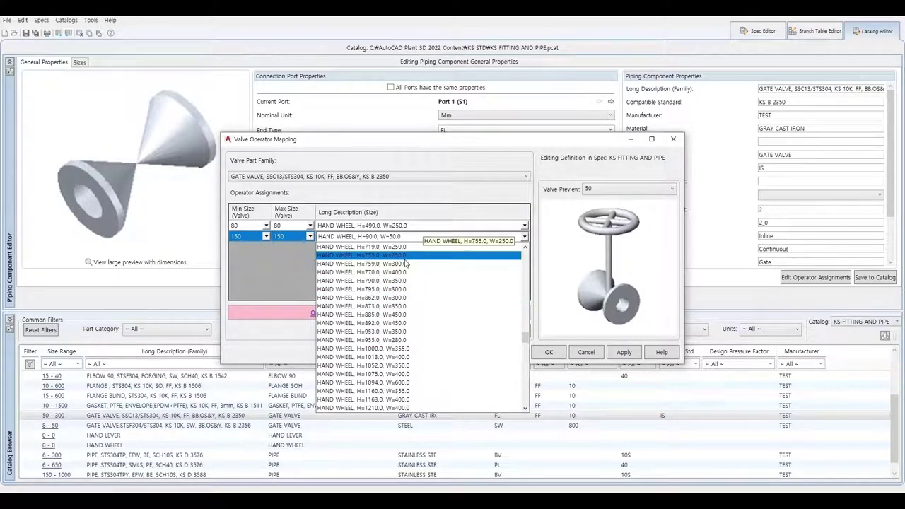
click(400, 256)
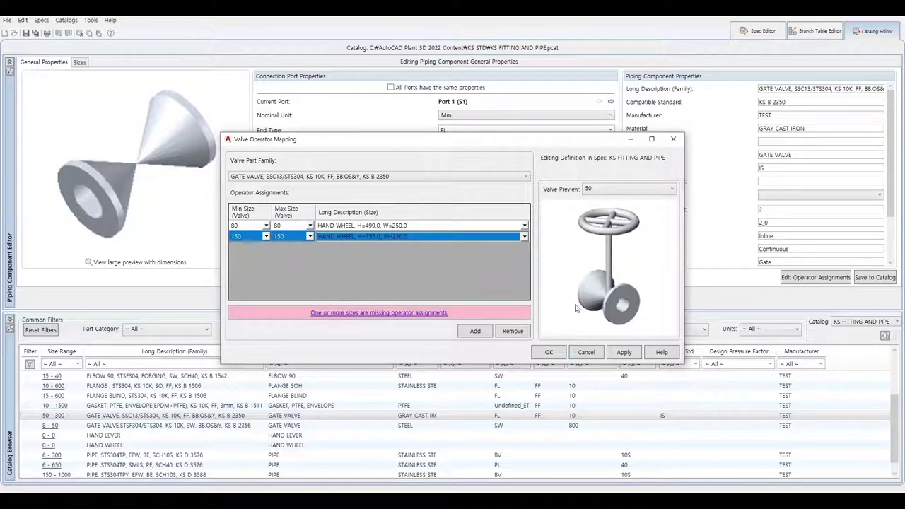
Add a third operator assignment row and set its minimum size to 300
click(476, 332)
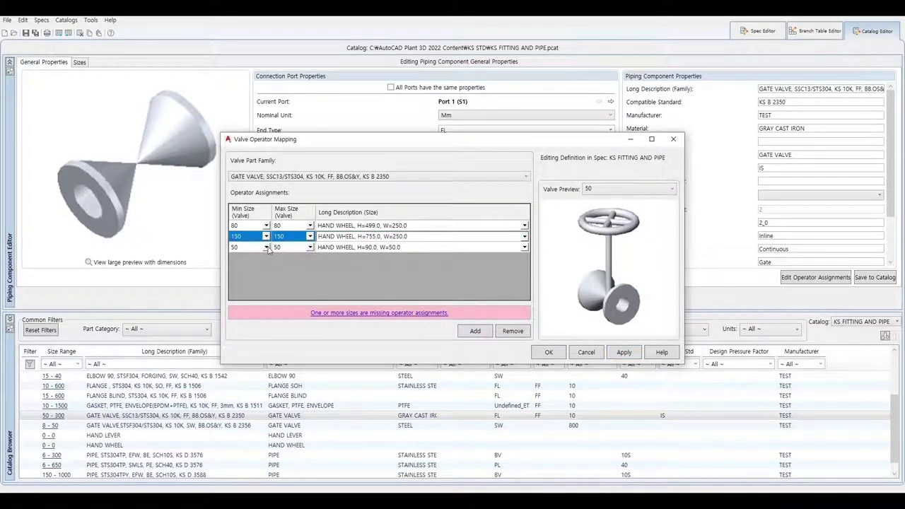
click(268, 247)
click(266, 248)
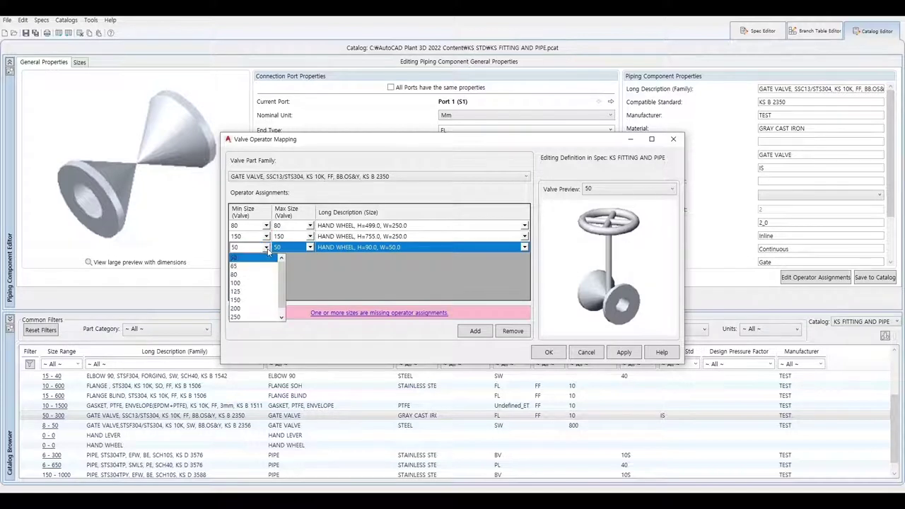
click(246, 317)
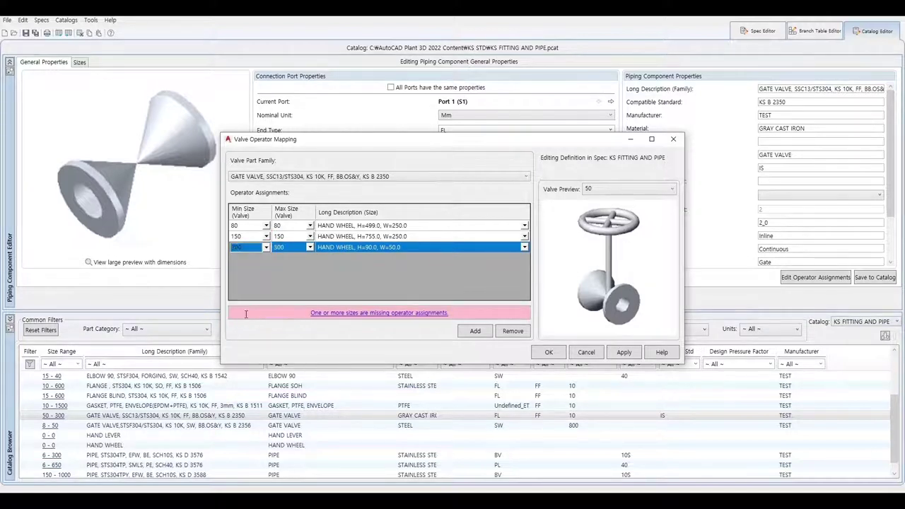
Give the size 300 row the HAND WHEEL, H=1258.0, W=450.0 operator
click(523, 247)
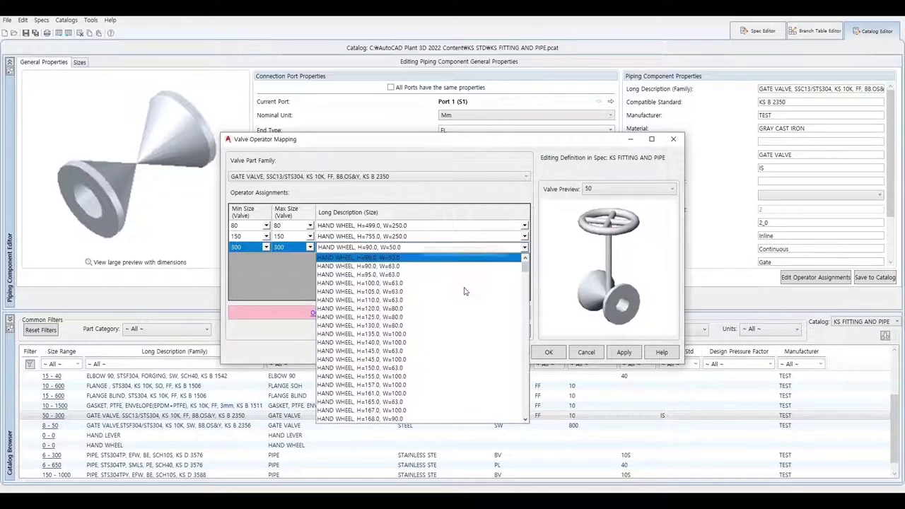
scroll(409, 320, down, 3)
scroll(408, 320, down, 1)
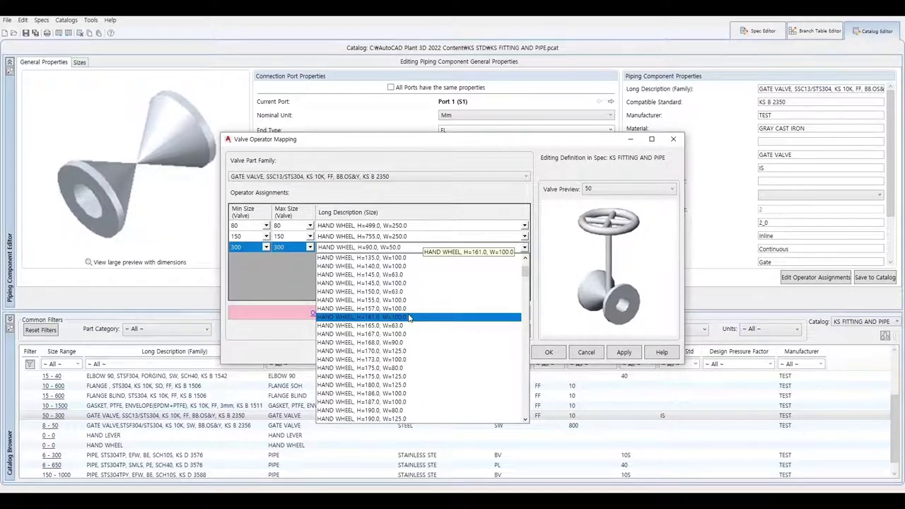
click(380, 318)
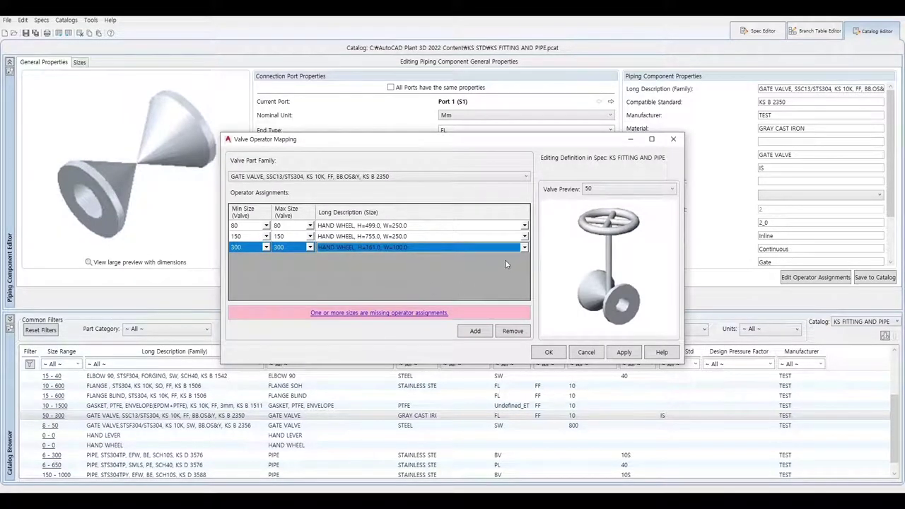
click(524, 246)
scroll(405, 365, down, 5)
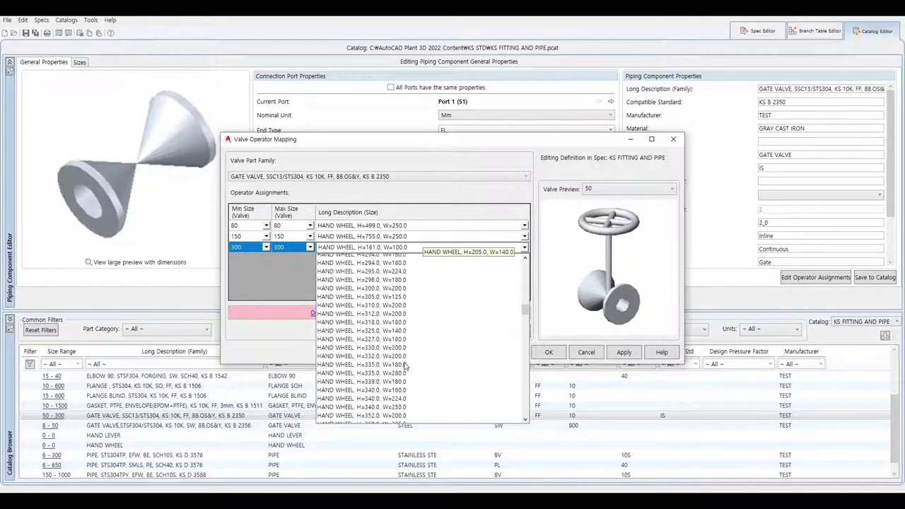
scroll(406, 365, down, 5)
scroll(405, 365, down, 5)
scroll(405, 364, down, 5)
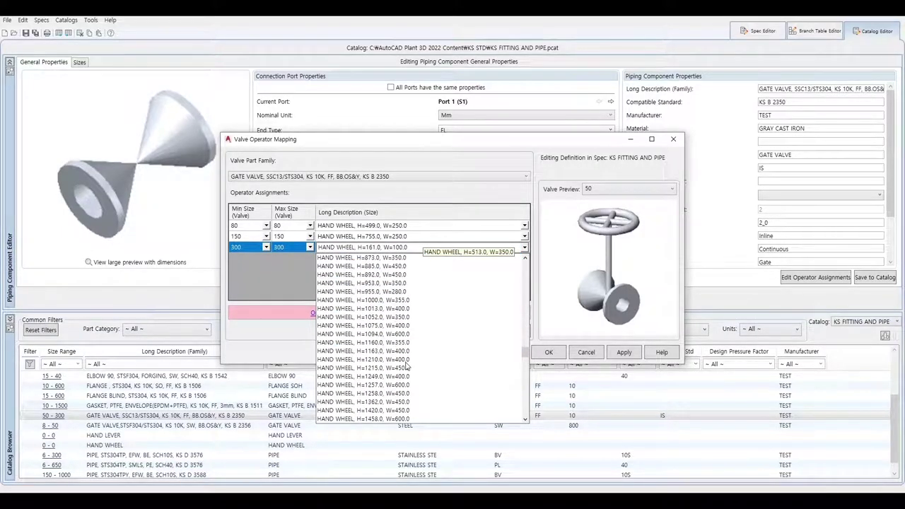
scroll(407, 365, down, 1)
scroll(407, 365, down, 3)
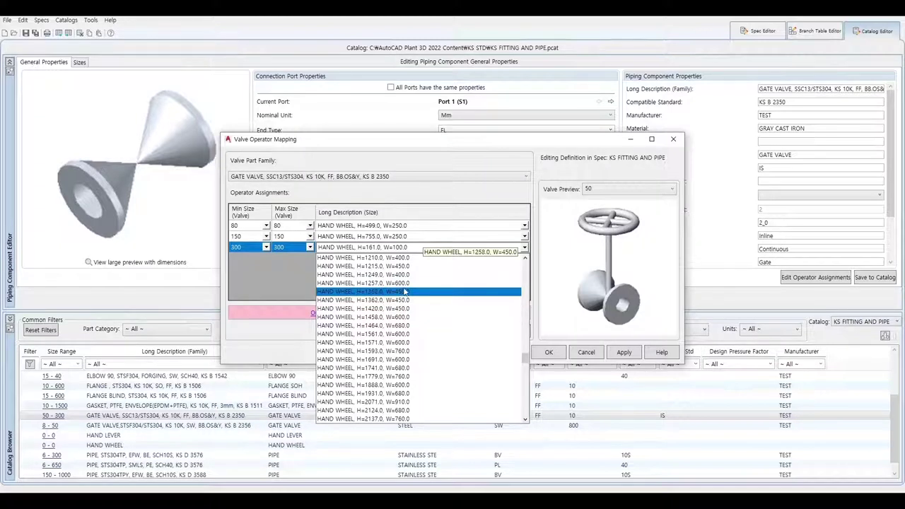
click(401, 292)
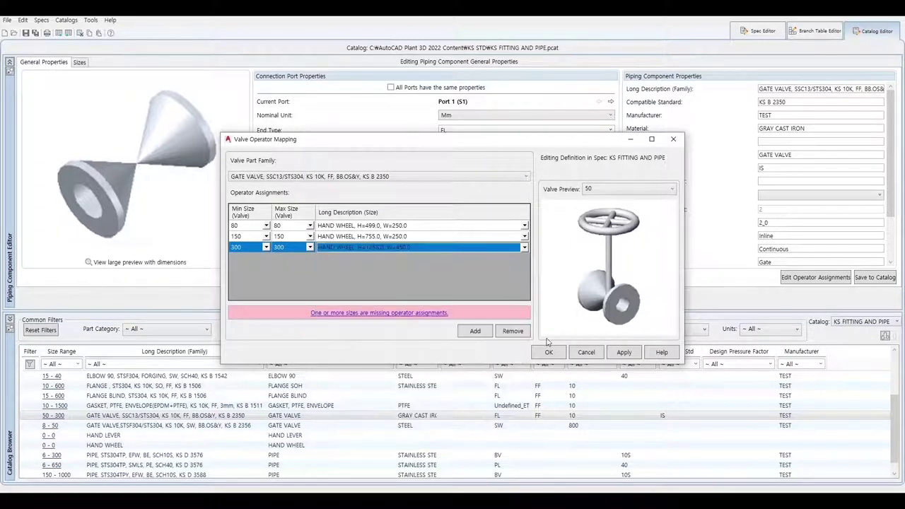
Apply the gate valve assignments and switch to the lever-type butterfly valve family
click(622, 353)
click(345, 178)
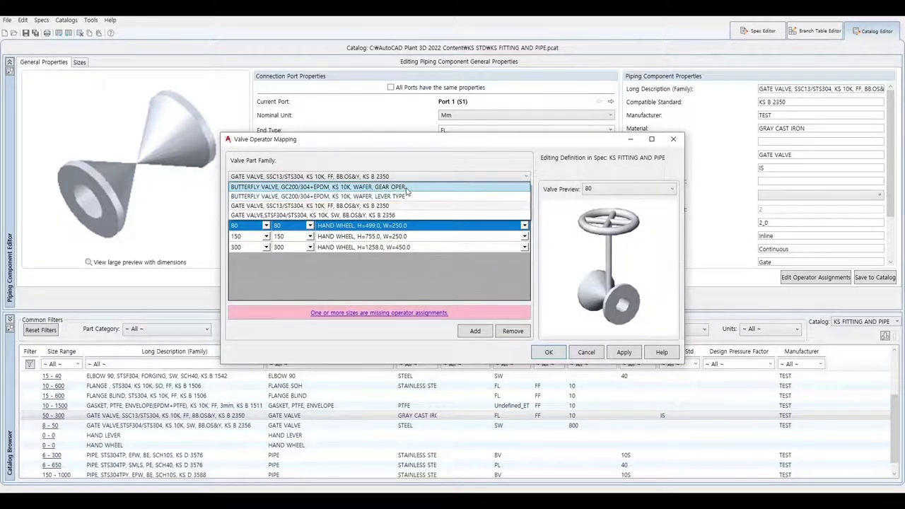
click(407, 195)
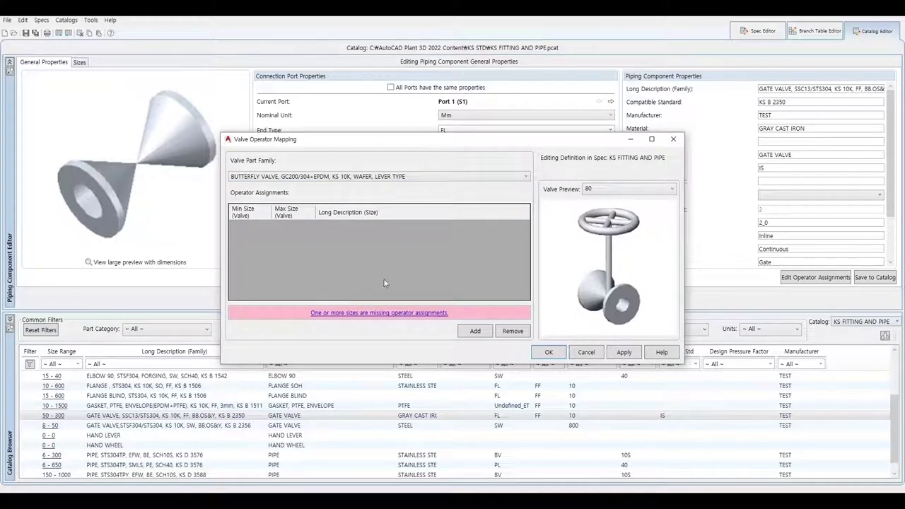
Add a butterfly assignment using HAND LEVER, H=247.0, W=750.0 at minimum size 150
click(474, 331)
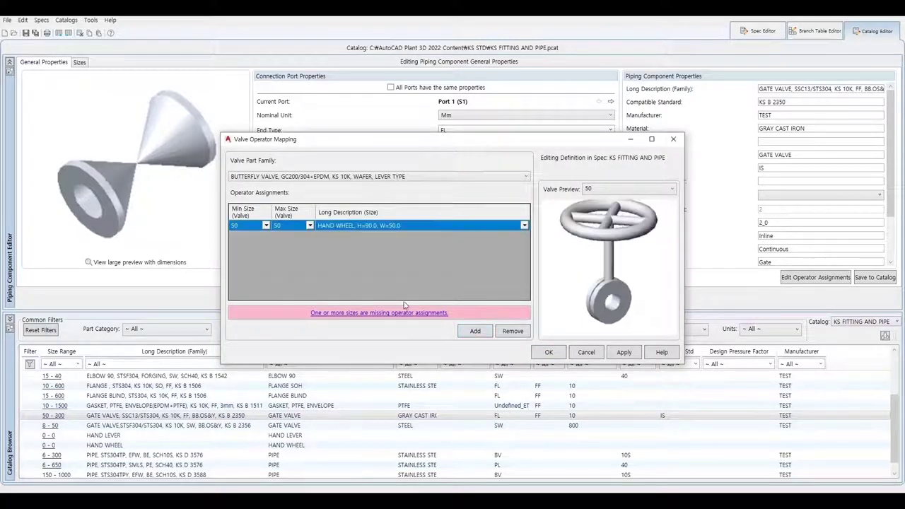
click(523, 227)
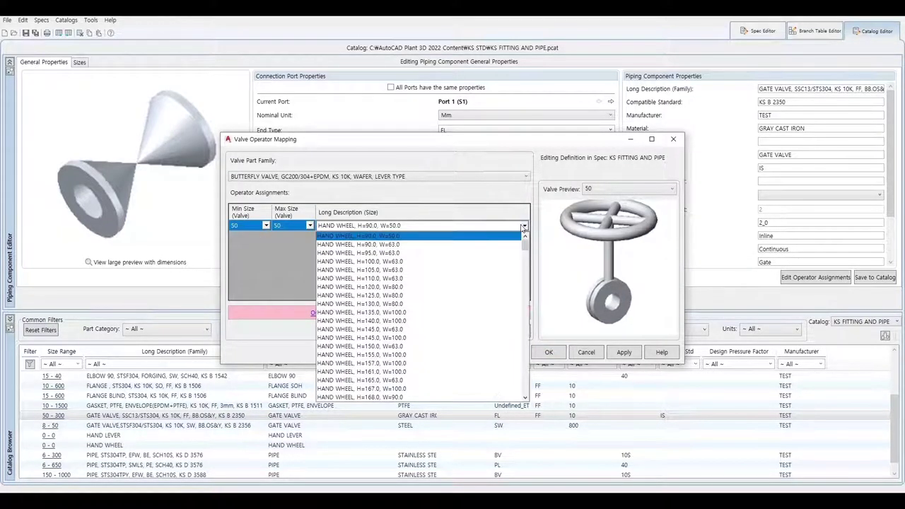
scroll(527, 263, down, 5)
drag(527, 263, 523, 360)
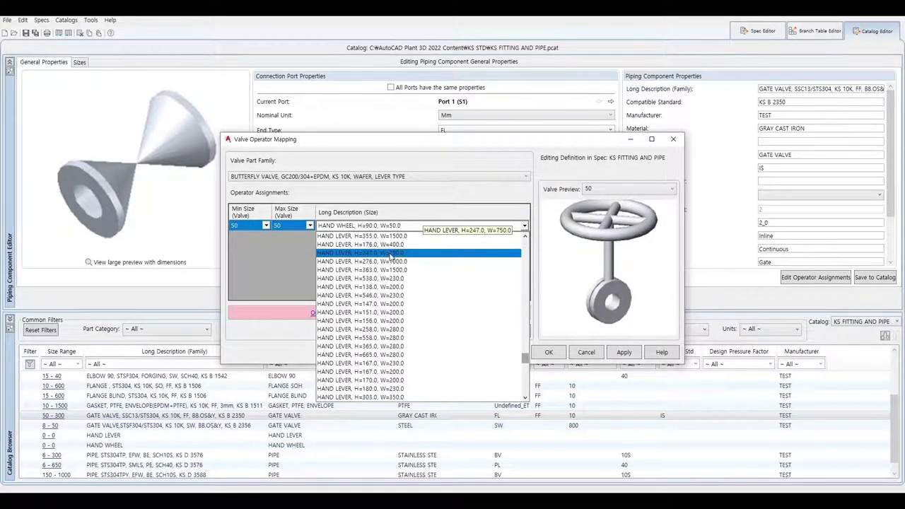
click(389, 255)
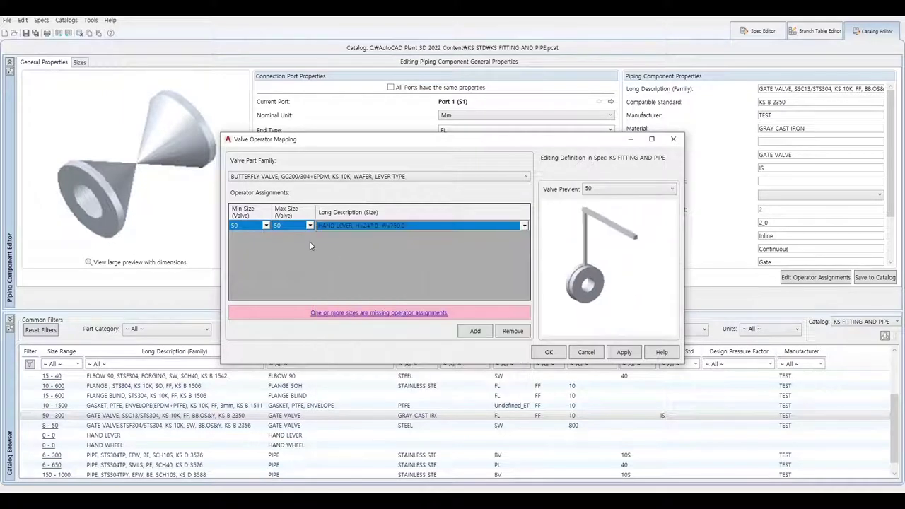
click(266, 225)
click(249, 265)
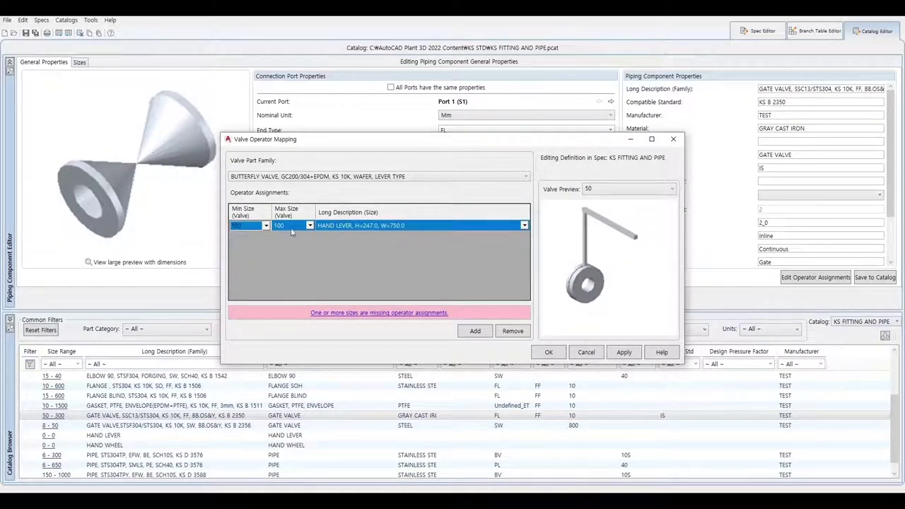
click(265, 225)
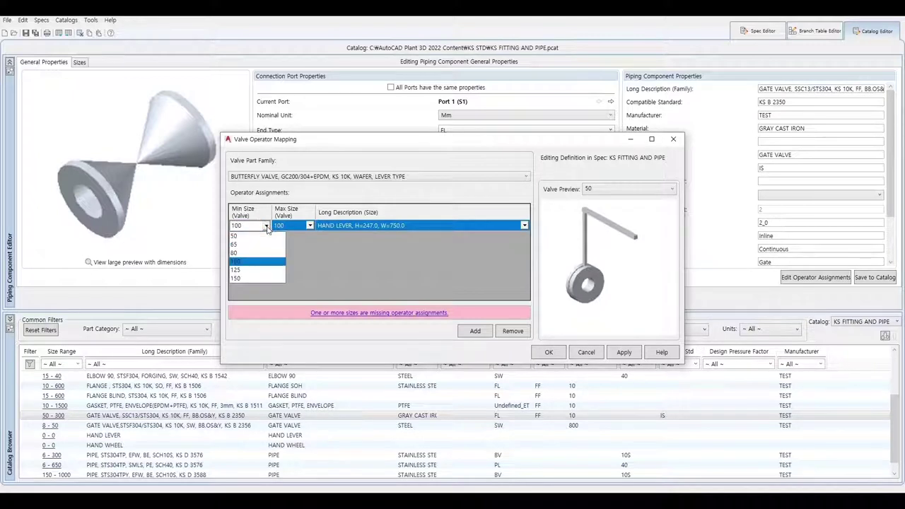
click(249, 278)
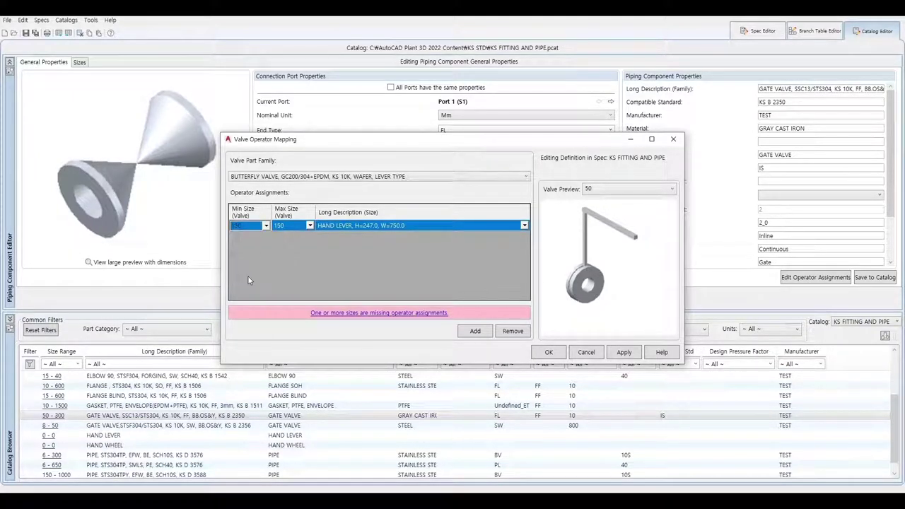
Add a size 80 assignment row and remove the extra size 50 row
click(475, 332)
click(268, 239)
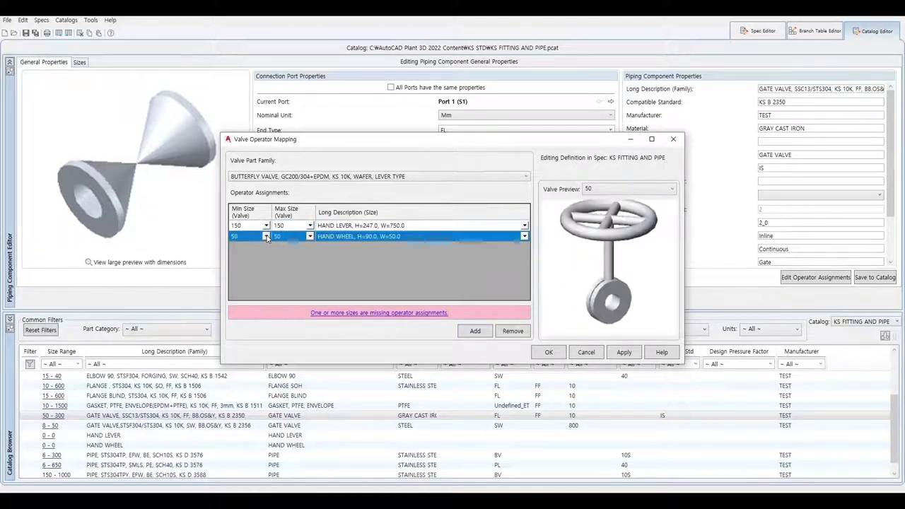
click(265, 237)
click(256, 264)
click(477, 331)
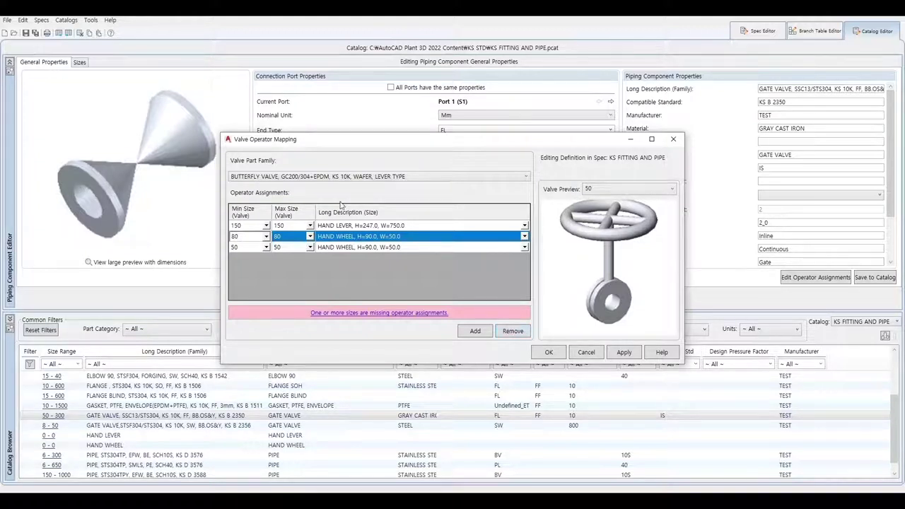
click(343, 246)
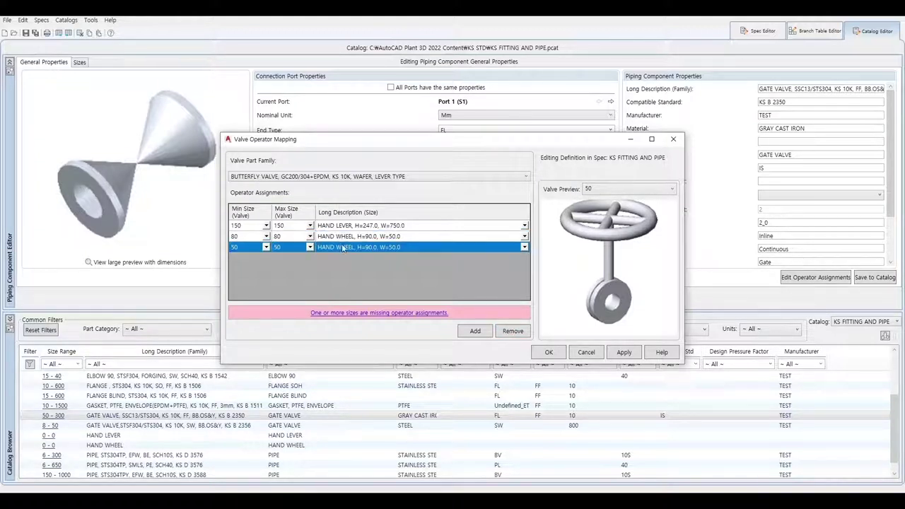
click(512, 330)
Give the size 80 row the HAND WHEEL, H=180.0, W=125.0 operator and apply
click(524, 236)
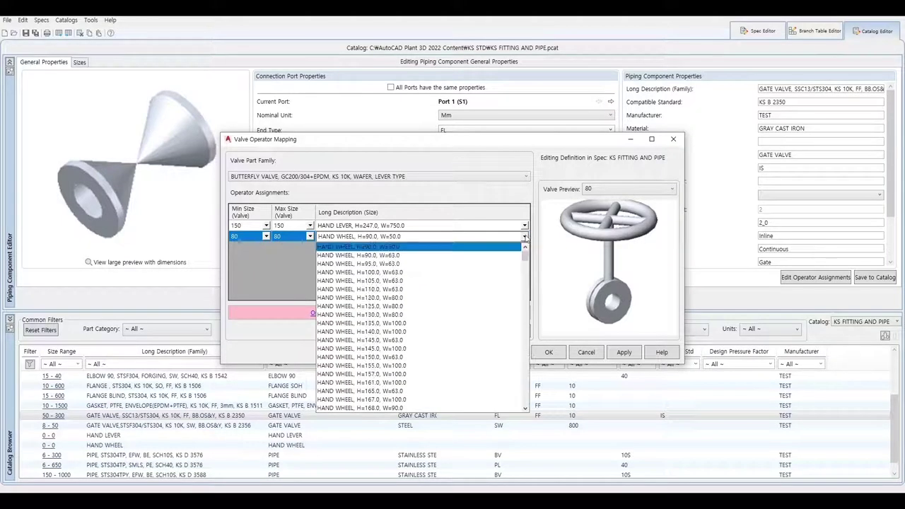
scroll(374, 332, down, 2)
scroll(385, 347, down, 2)
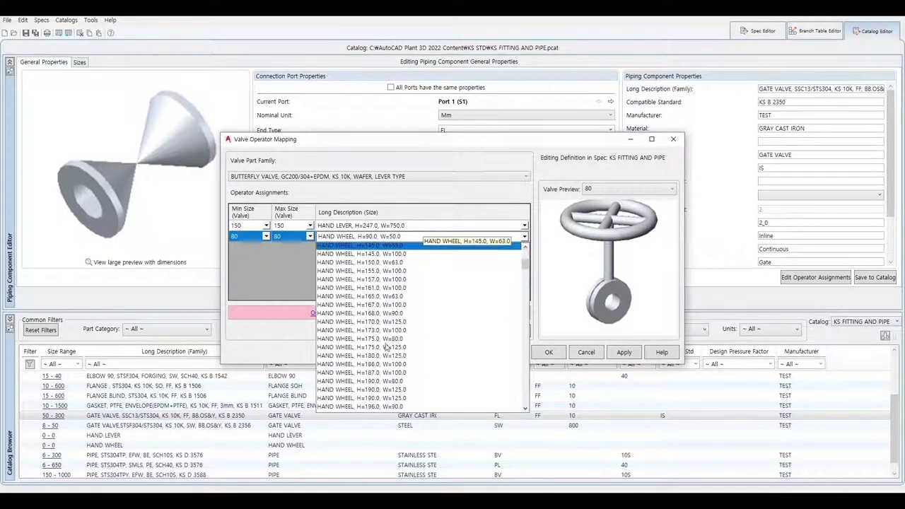
scroll(385, 346, down, 1)
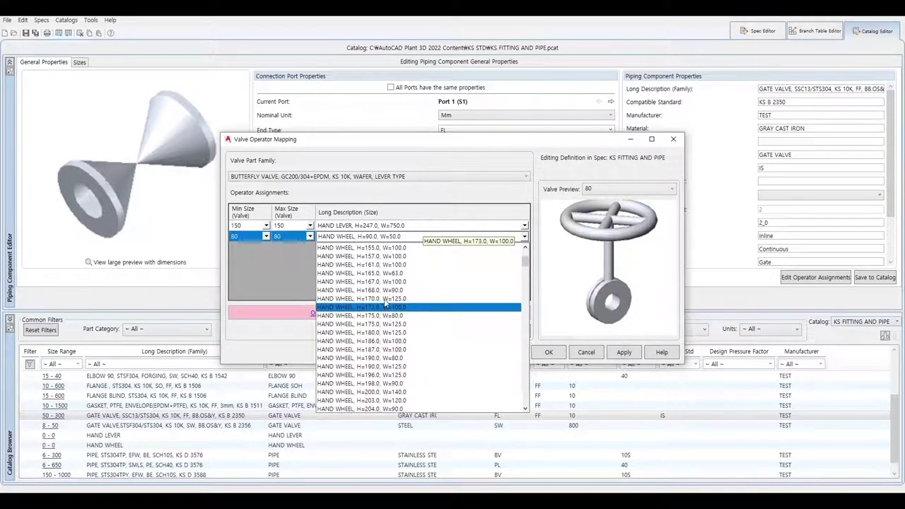
scroll(386, 304, up, 2)
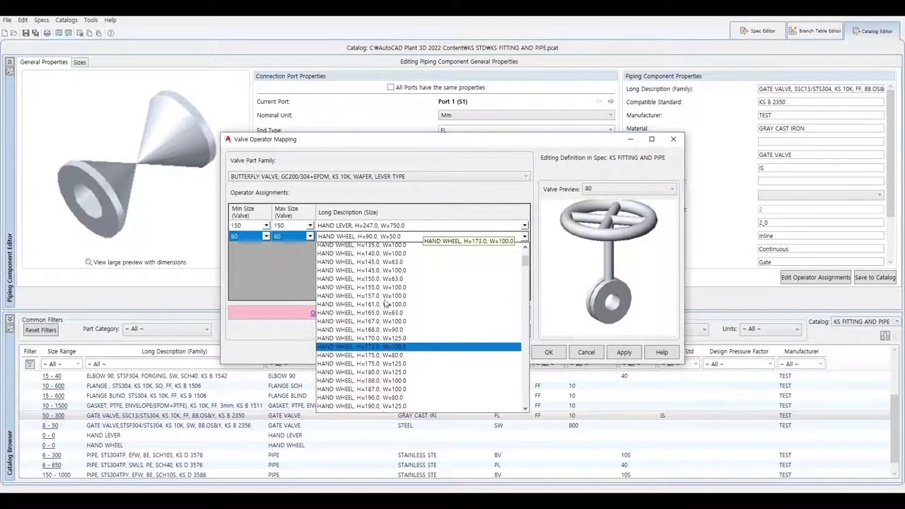
click(382, 375)
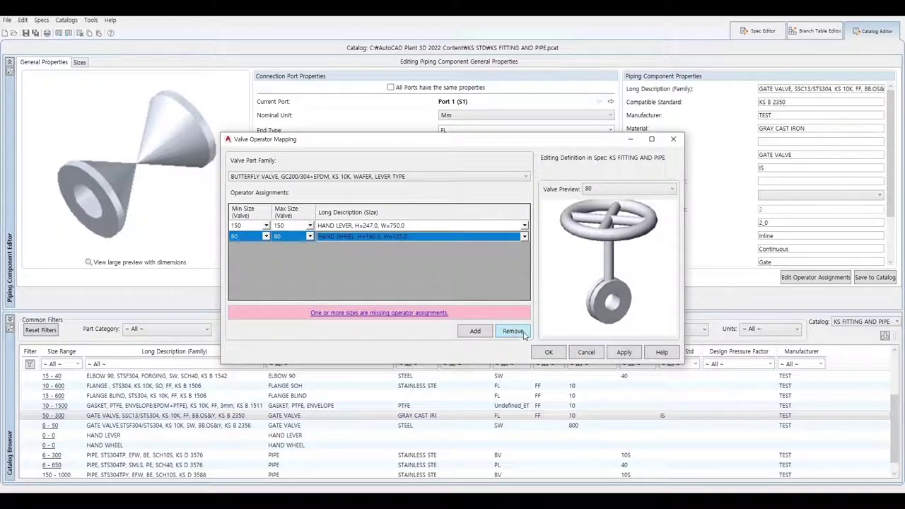
click(623, 352)
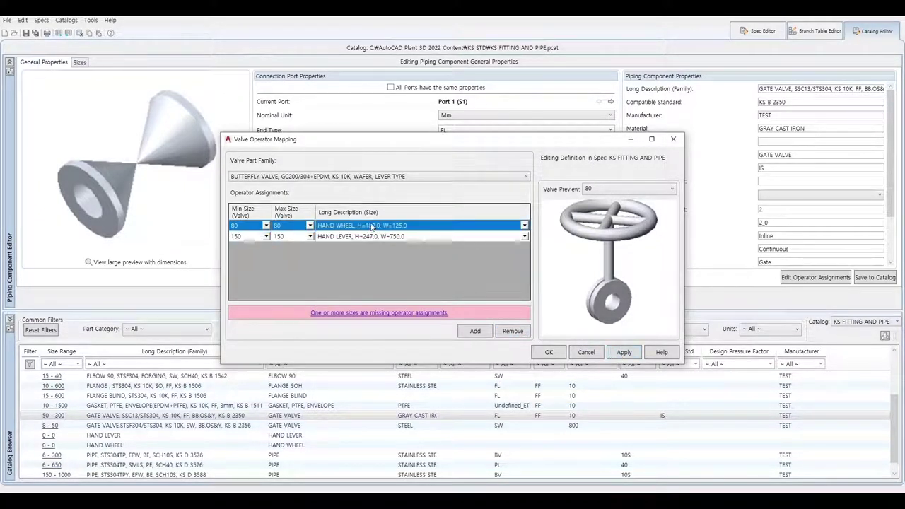
click(522, 176)
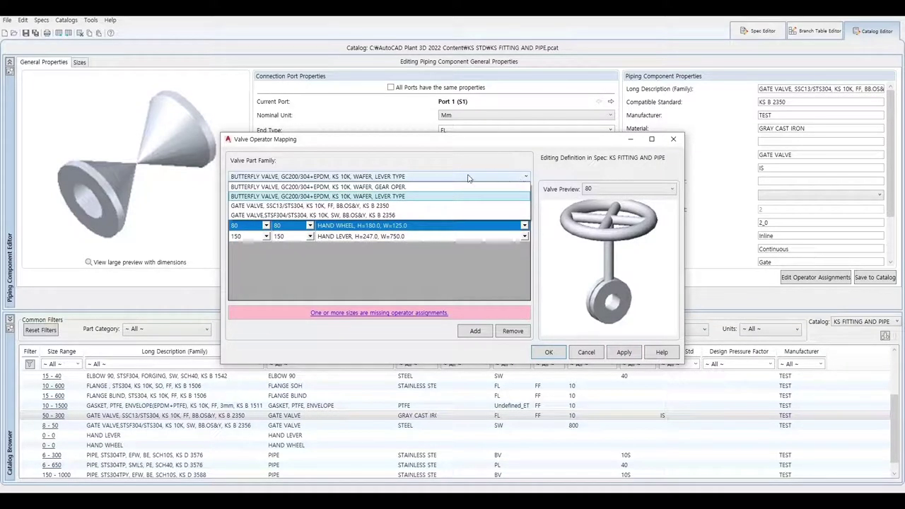
Switch to the gear-operated butterfly family and add an assignment row at size 300
click(356, 187)
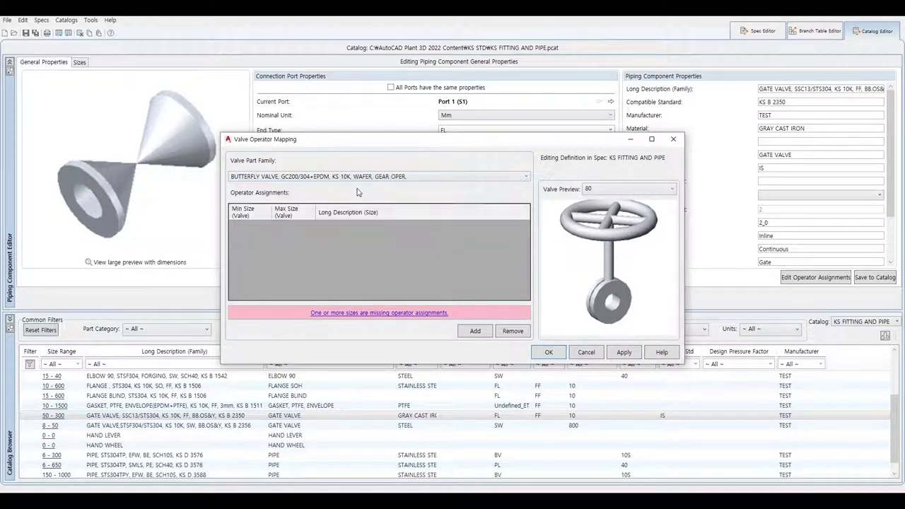
click(480, 332)
click(266, 225)
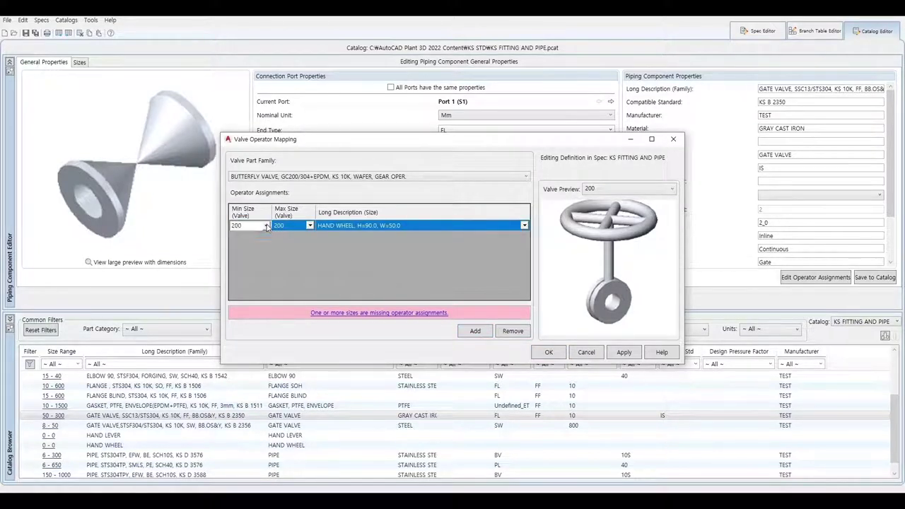
click(254, 253)
click(434, 227)
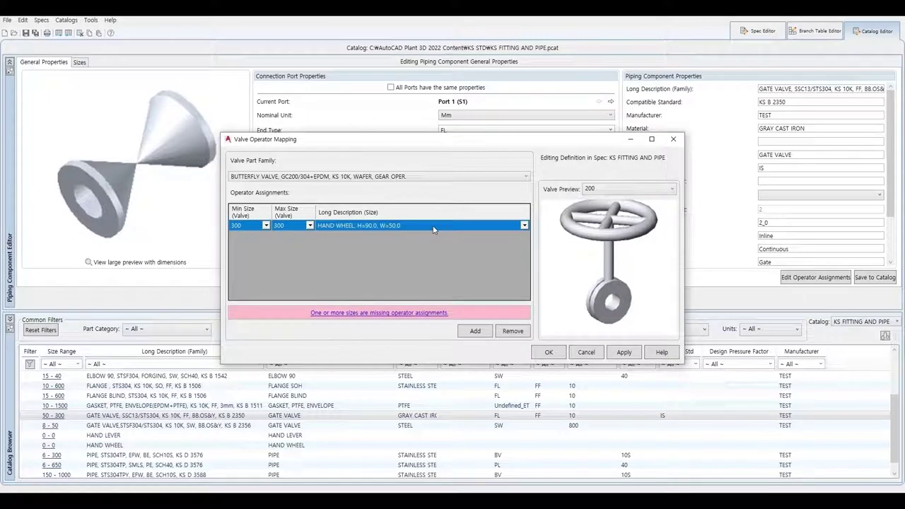
Browse the operator descriptions, then delete the row and close Valve Operator Mapping with OK
click(524, 226)
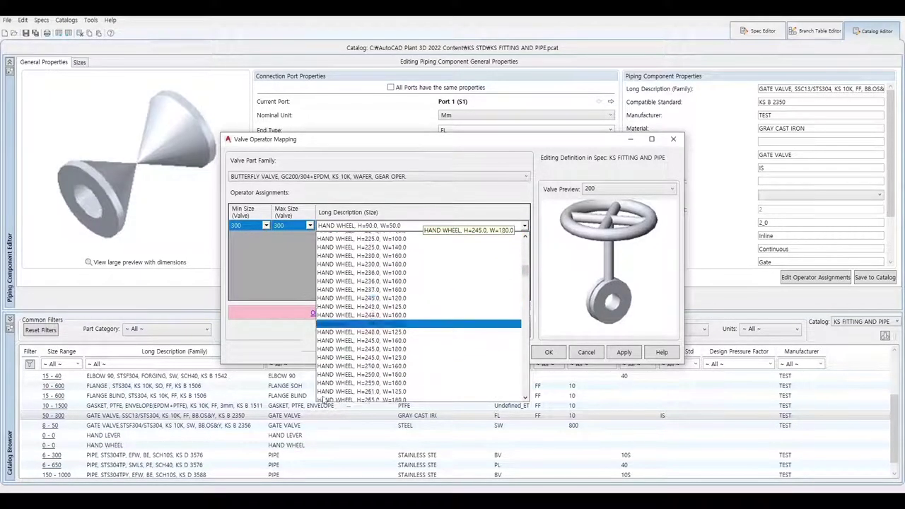
drag(524, 271, 524, 417)
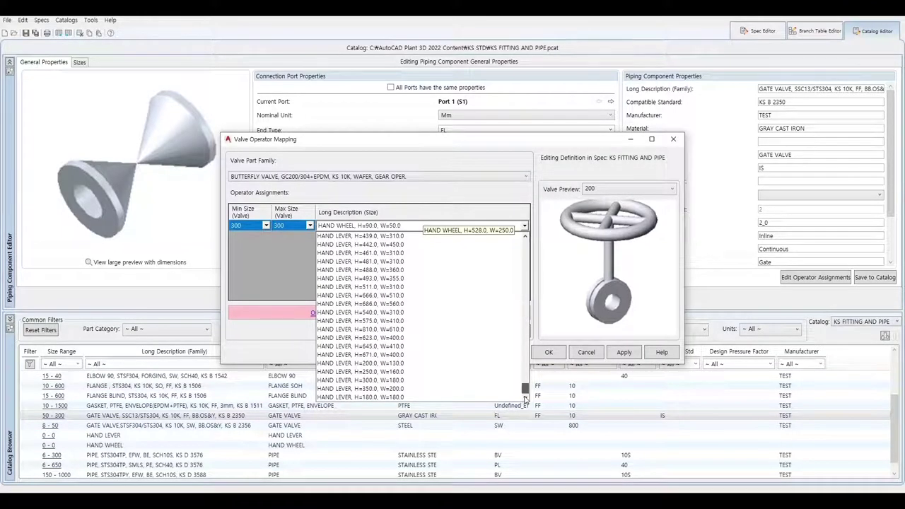
scroll(374, 367, up, 3)
scroll(373, 320, up, 2)
scroll(373, 320, up, 2)
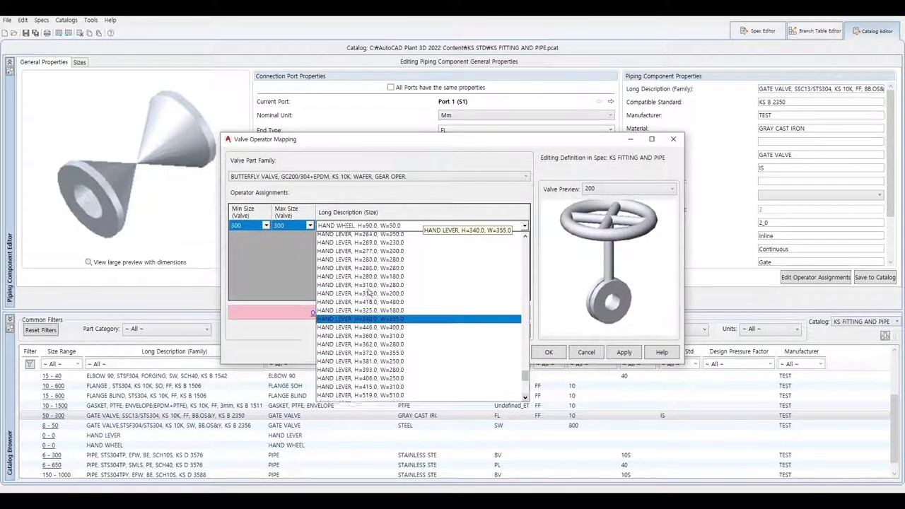
scroll(372, 311, up, 2)
scroll(372, 301, up, 2)
scroll(372, 290, up, 2)
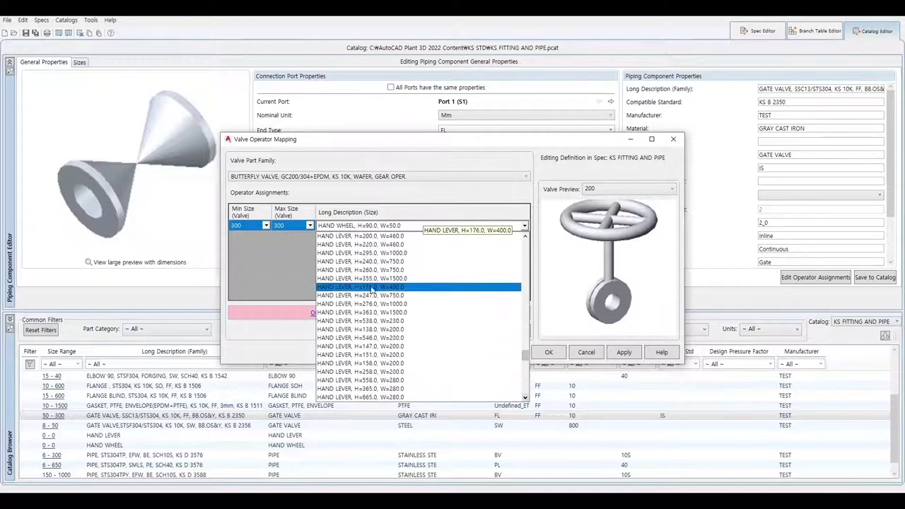
scroll(372, 289, up, 2)
scroll(371, 290, up, 2)
scroll(372, 291, up, 2)
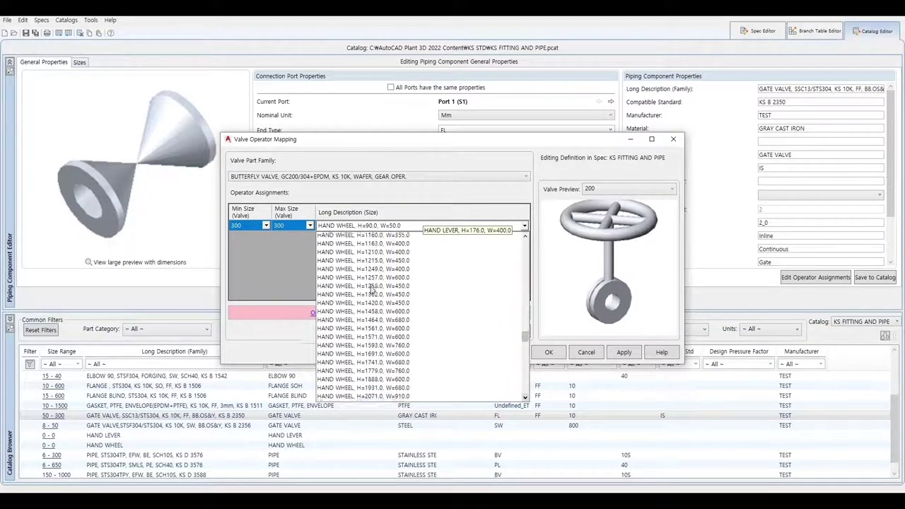
scroll(372, 289, down, 2)
scroll(372, 290, down, 3)
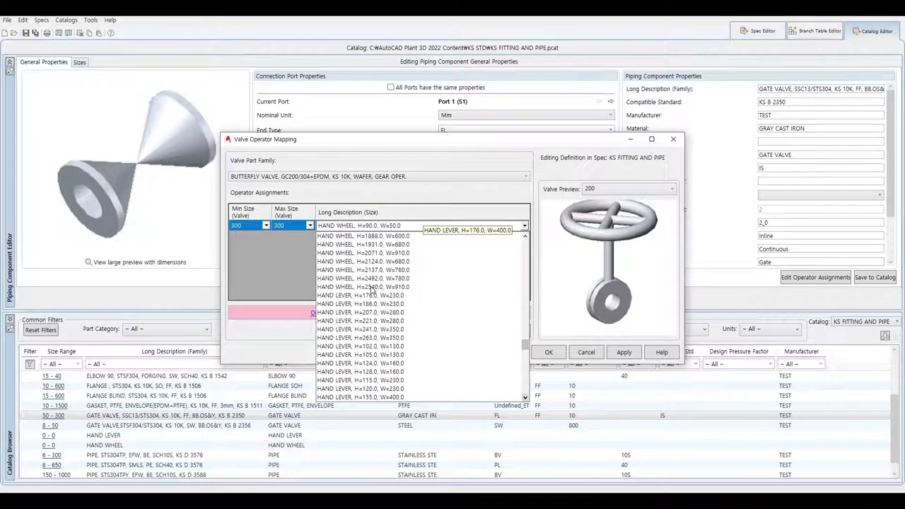
scroll(438, 311, down, 5)
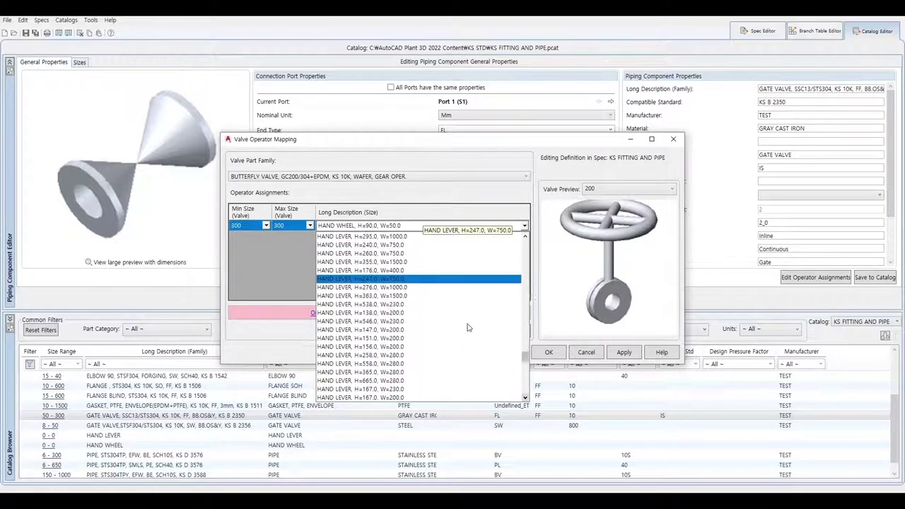
scroll(494, 348, down, 3)
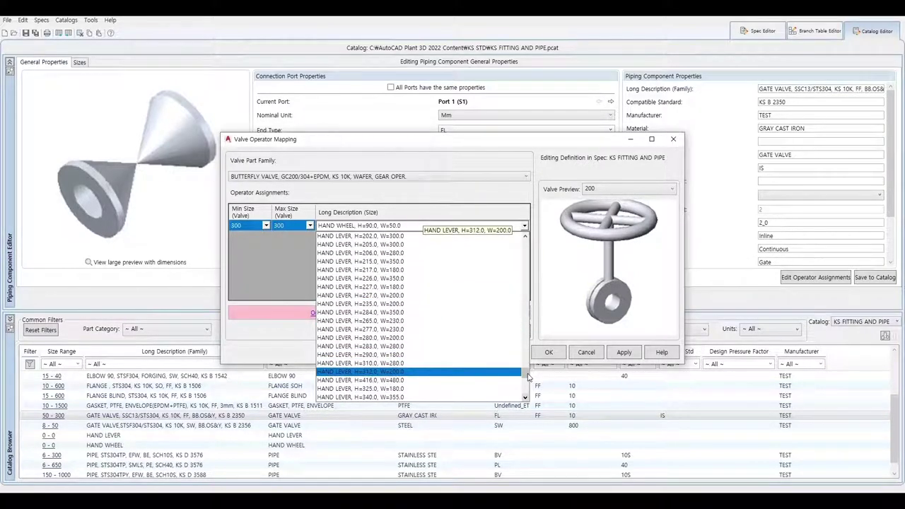
drag(527, 376, 525, 244)
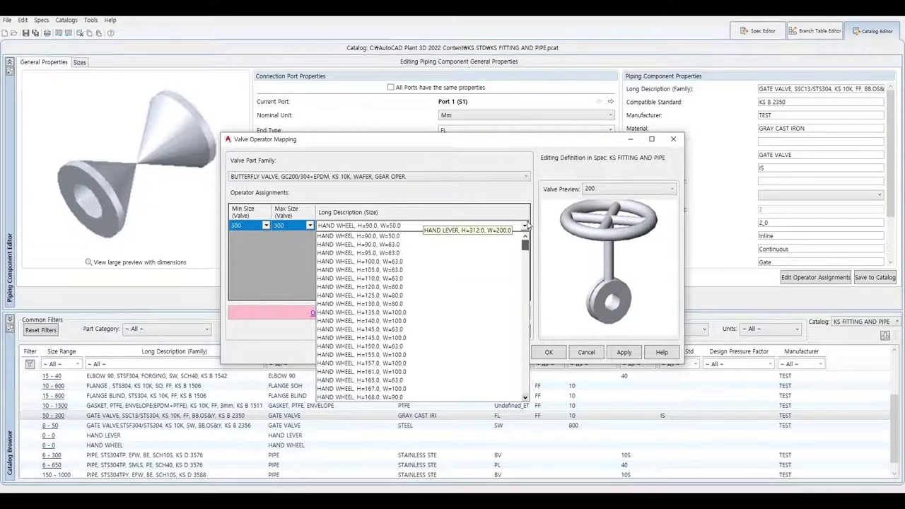
click(626, 359)
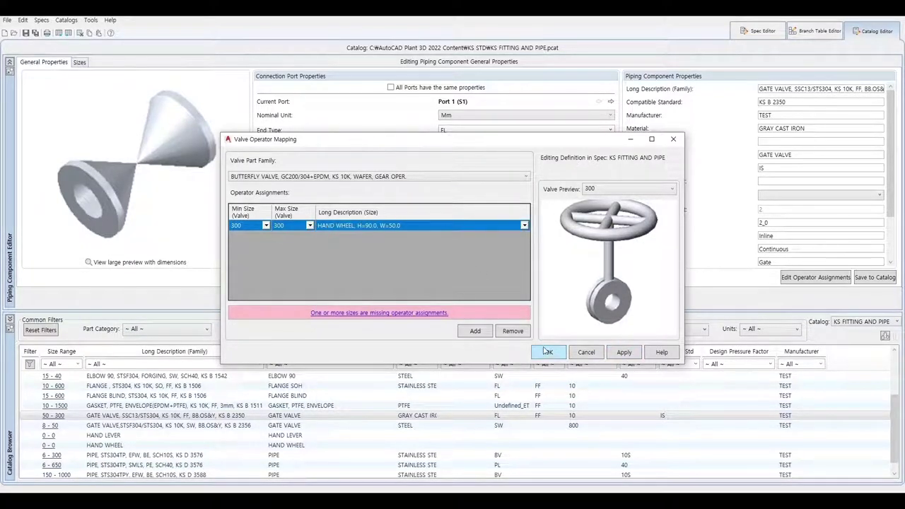
click(513, 332)
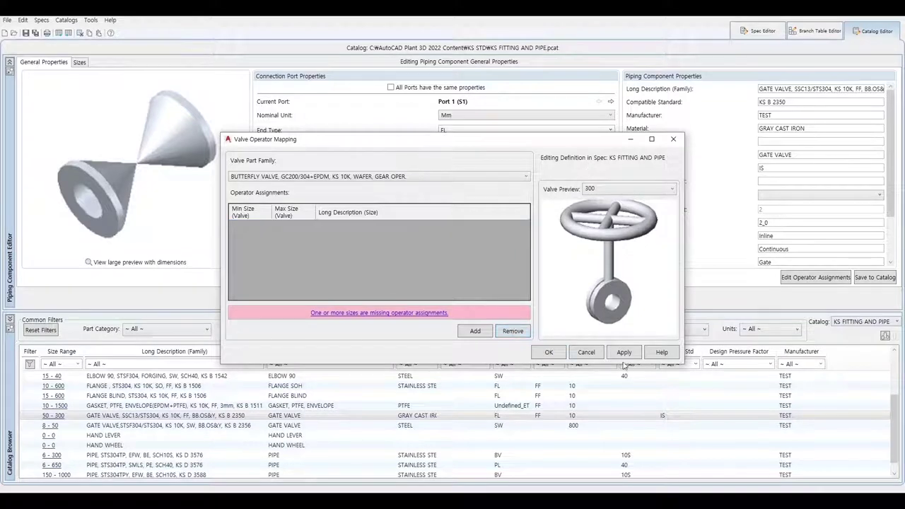
click(546, 352)
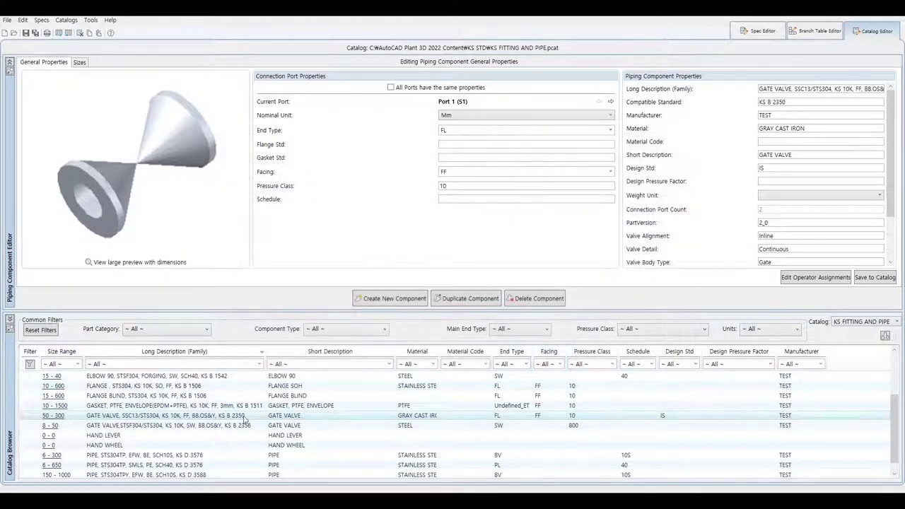
Review the HAND LEVER and HAND WHEEL components' properties
click(139, 435)
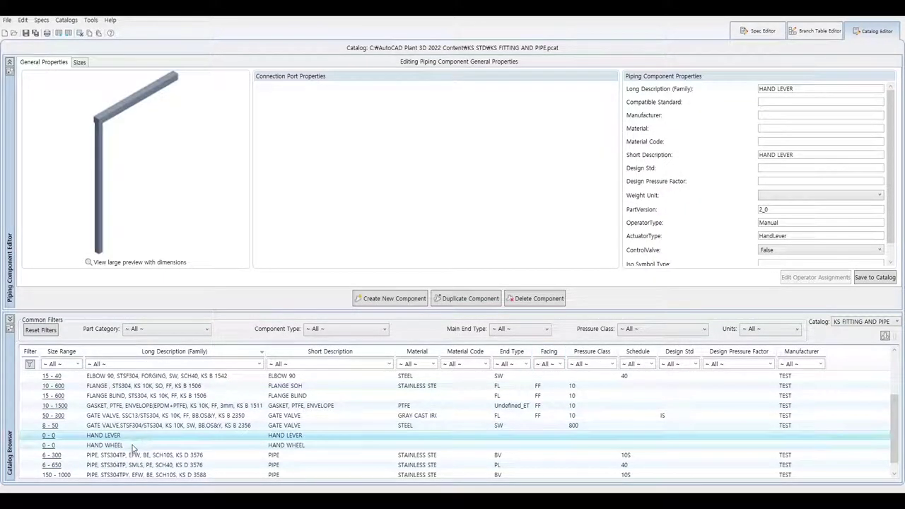
click(134, 445)
scroll(133, 448, down, 1)
scroll(136, 443, up, 2)
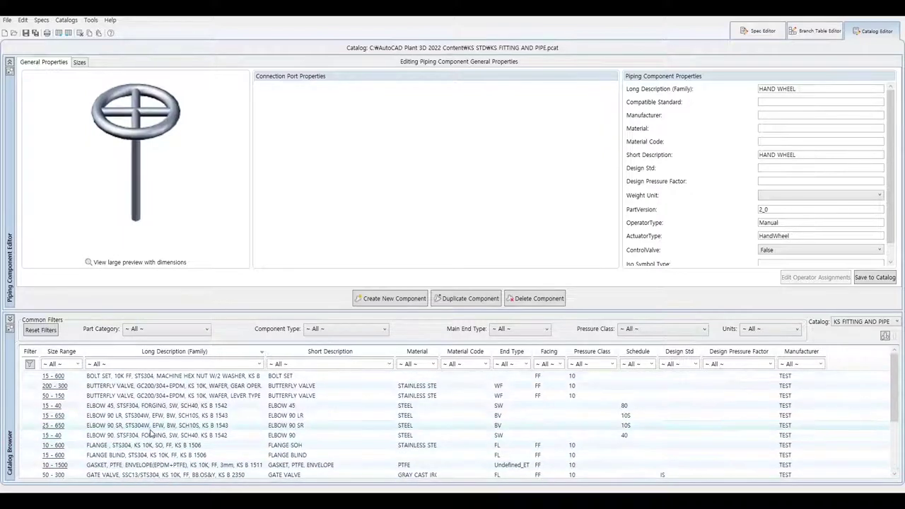
Open JIS JPI Valves I.pcat from the CPak JIS JPI Piping EN content folder
click(855, 322)
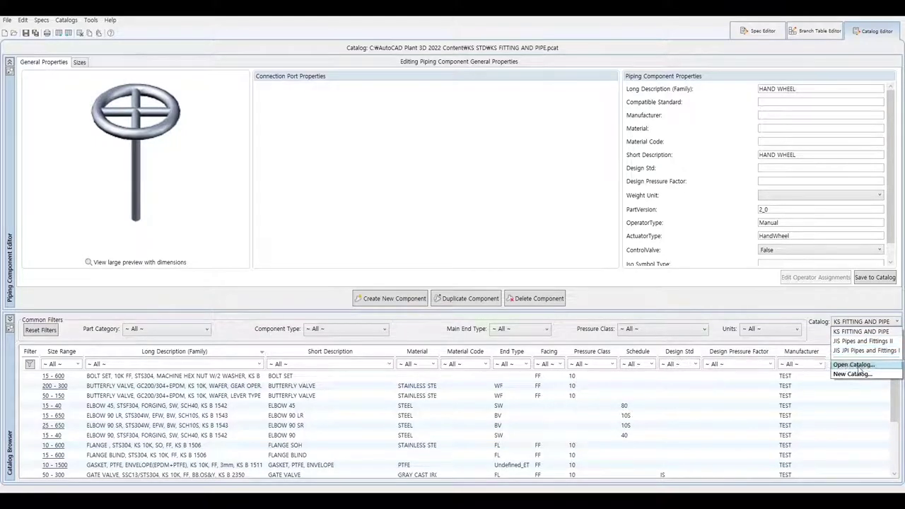
click(856, 366)
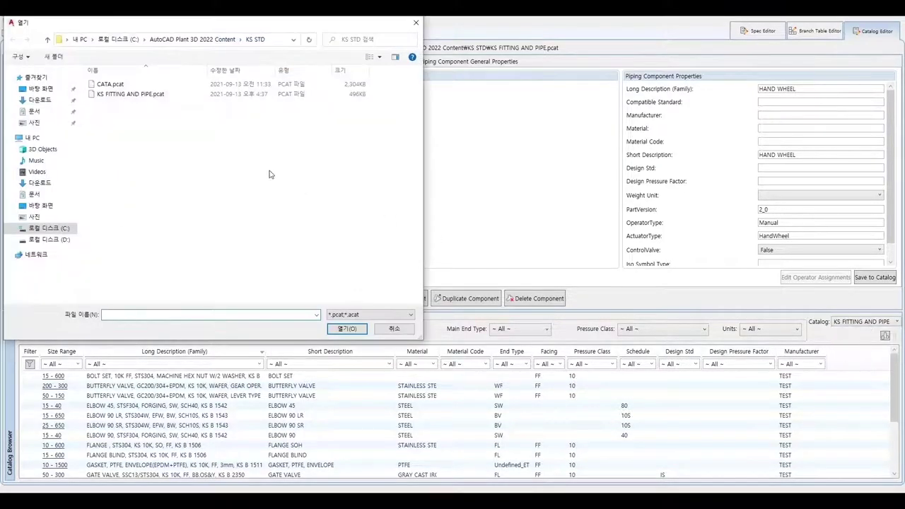
click(196, 40)
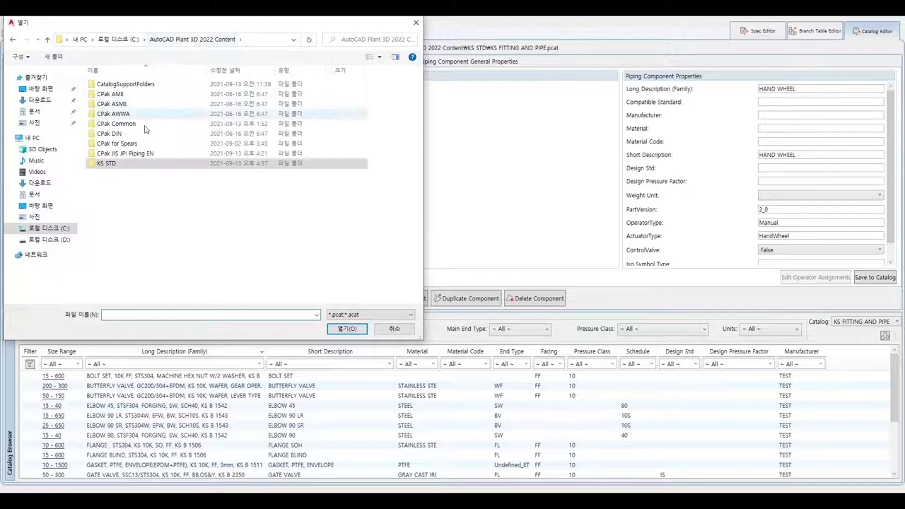
double_click(134, 155)
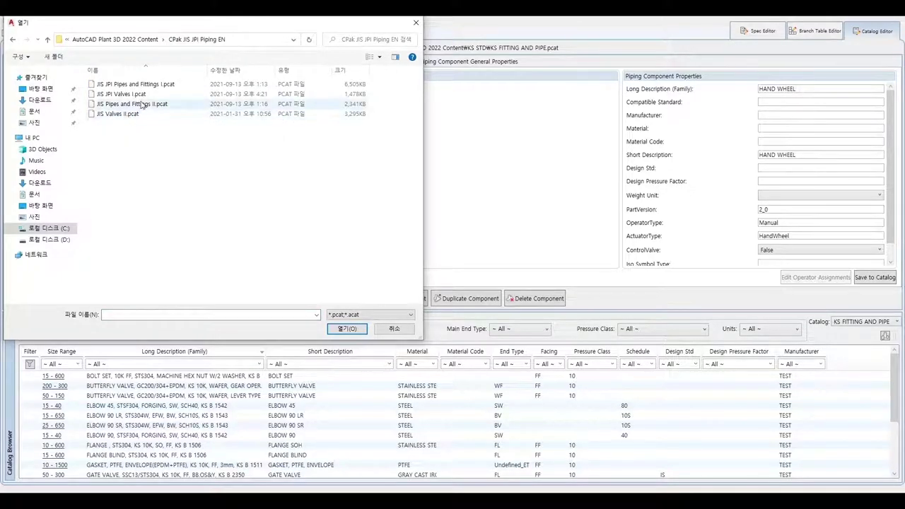
click(122, 94)
click(347, 329)
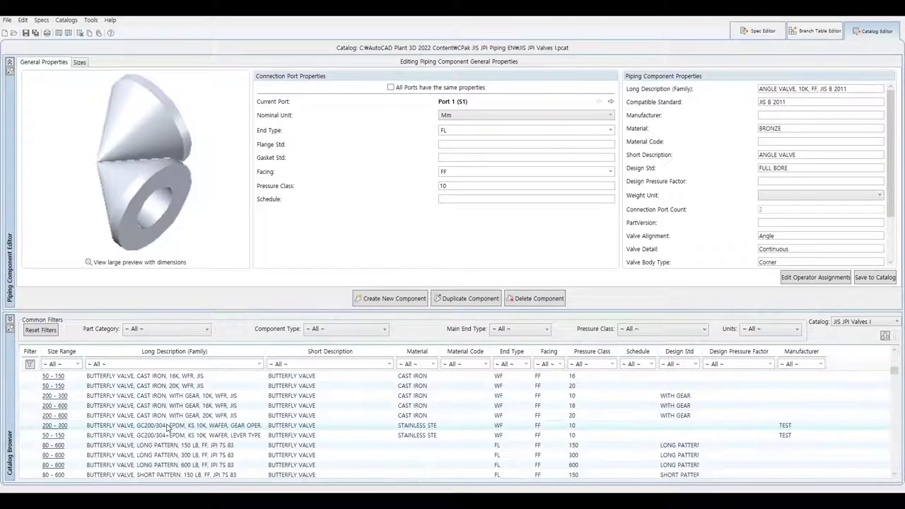
Sort components by Long Description and compare the two HAND WHEEL WITH GEAR entries
click(176, 353)
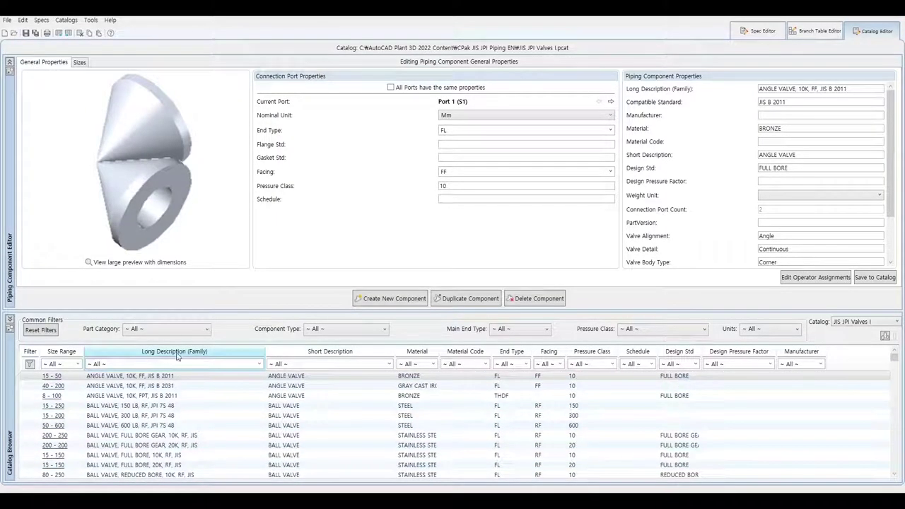
scroll(152, 410, down, 5)
scroll(144, 424, down, 5)
scroll(137, 438, down, 5)
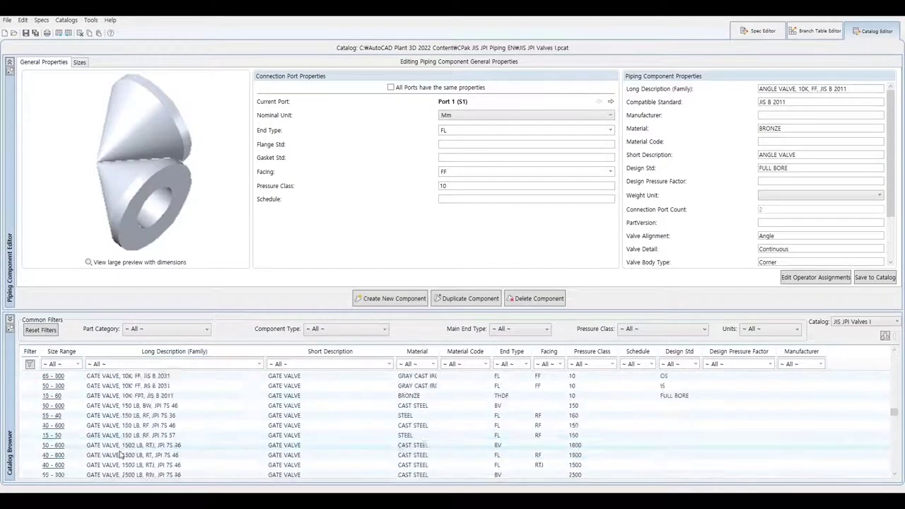
scroll(127, 455, down, 5)
scroll(124, 458, down, 5)
scroll(127, 460, down, 3)
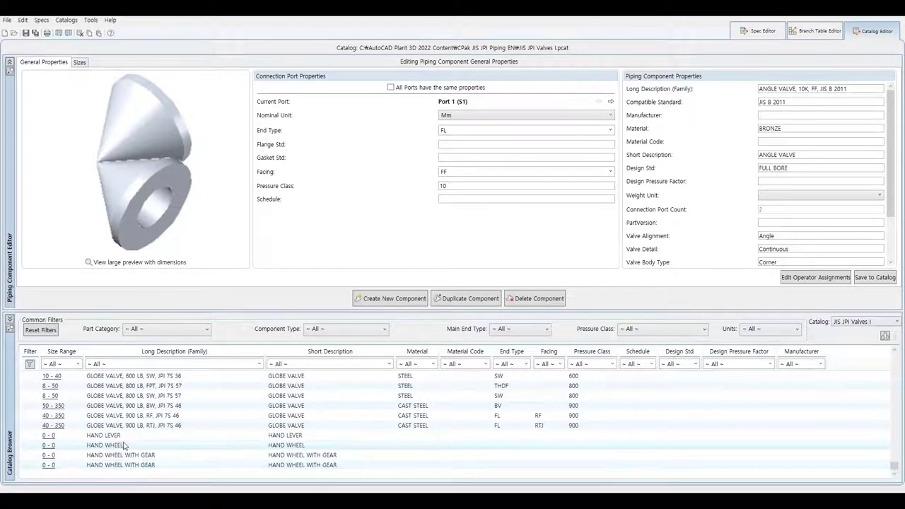
click(128, 457)
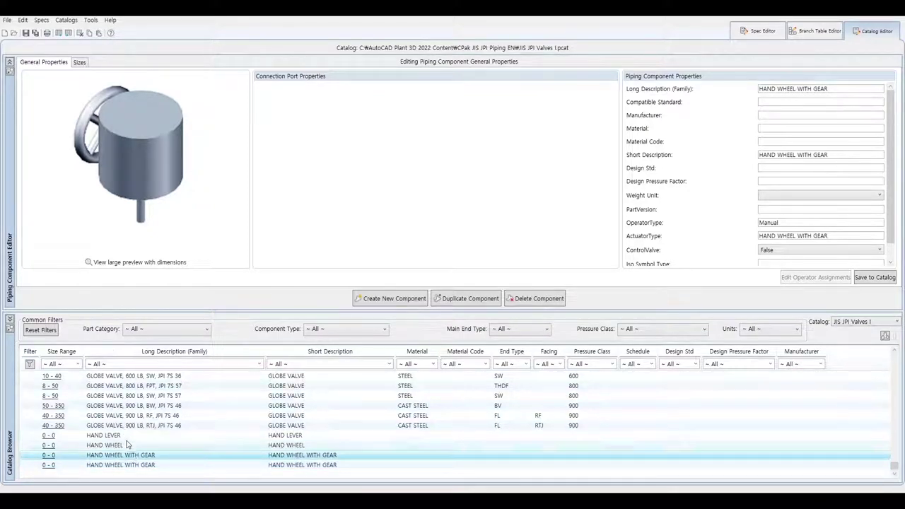
click(134, 464)
click(136, 456)
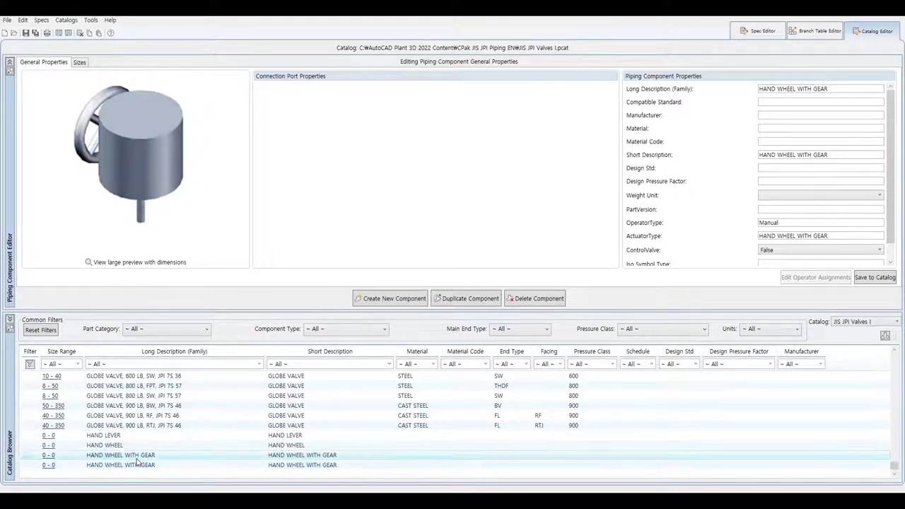
click(142, 465)
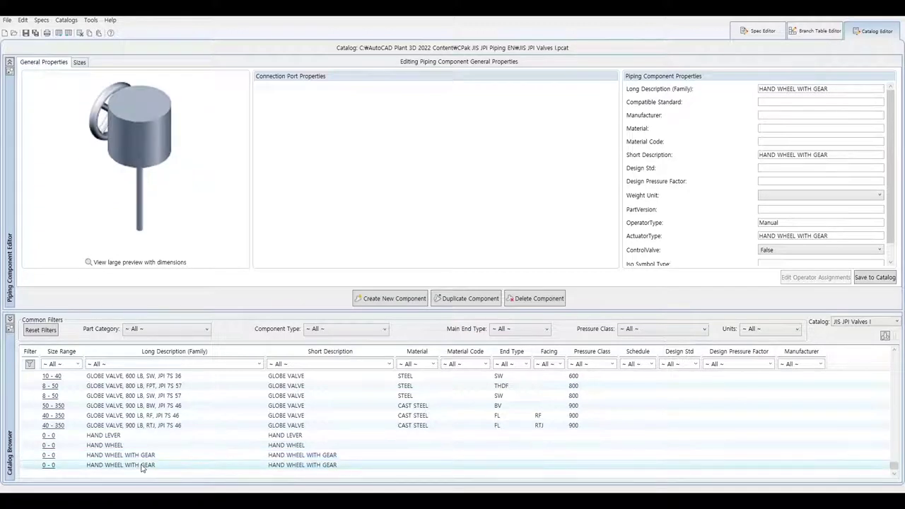
click(141, 459)
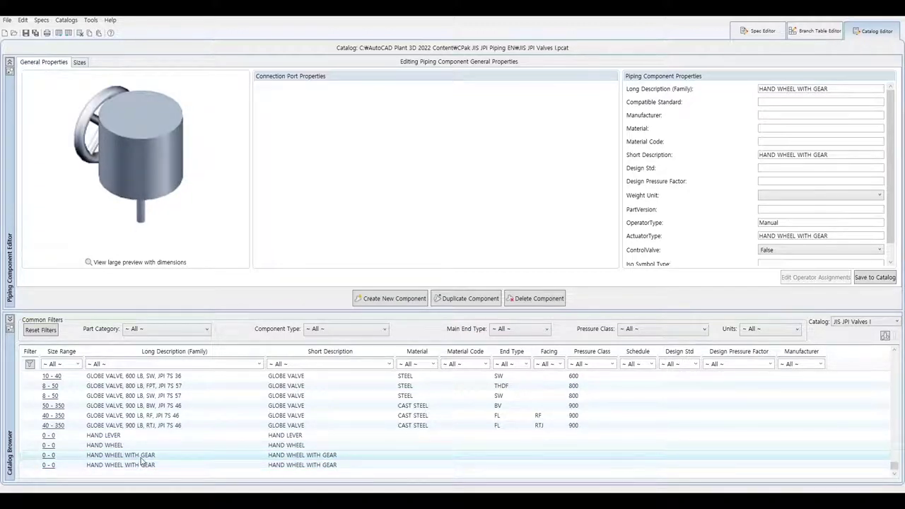
Copy the first HAND WHEEL WITH GEAR and paste it into the KS FITTING AND PIPE catalog
right_click(143, 458)
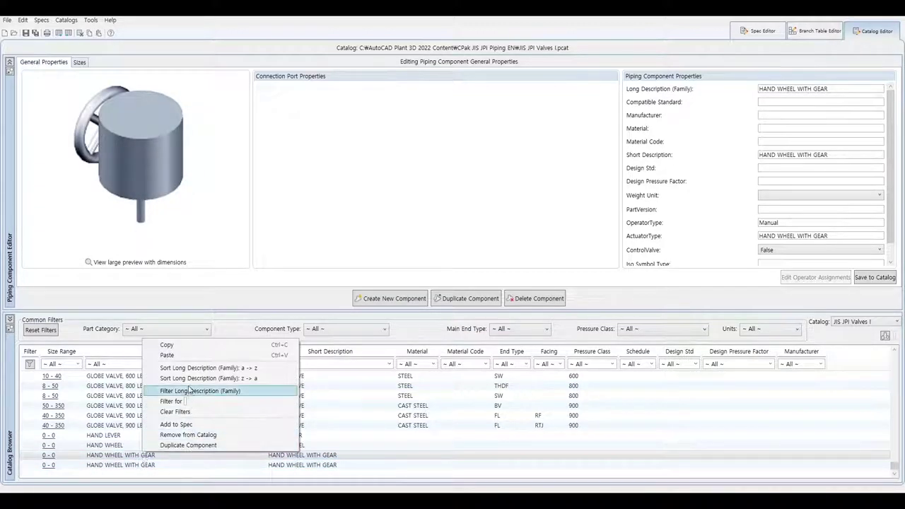
click(196, 345)
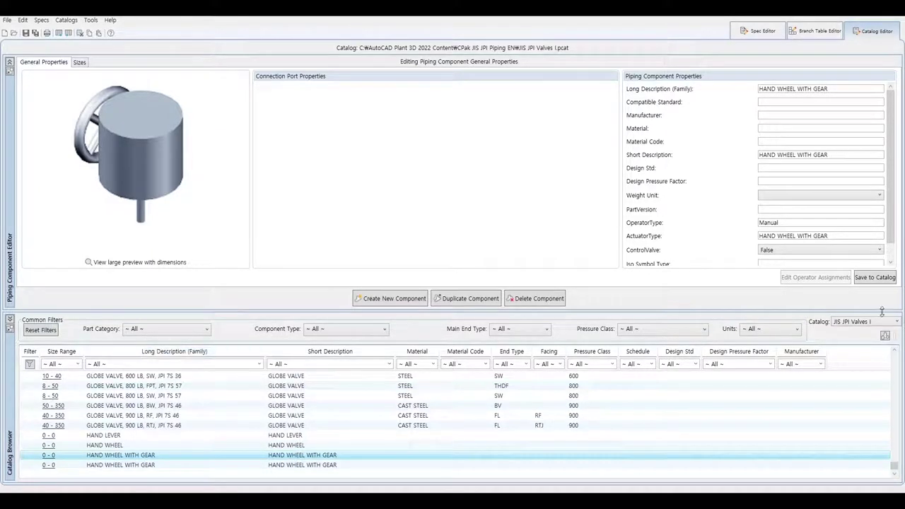
click(860, 324)
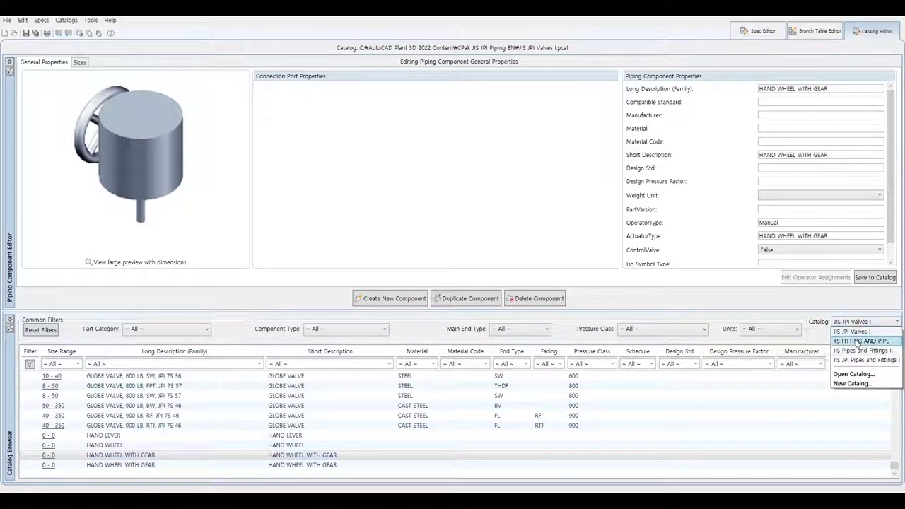
click(857, 341)
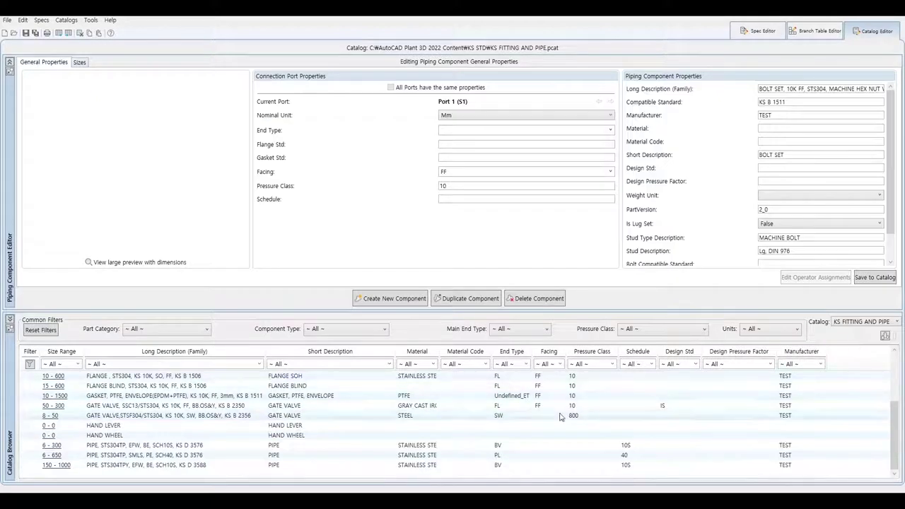
right_click(326, 428)
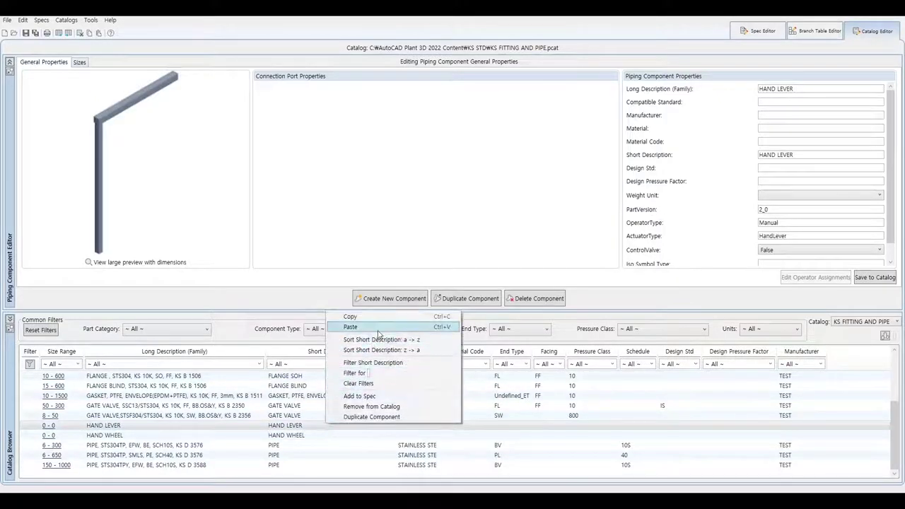
click(350, 326)
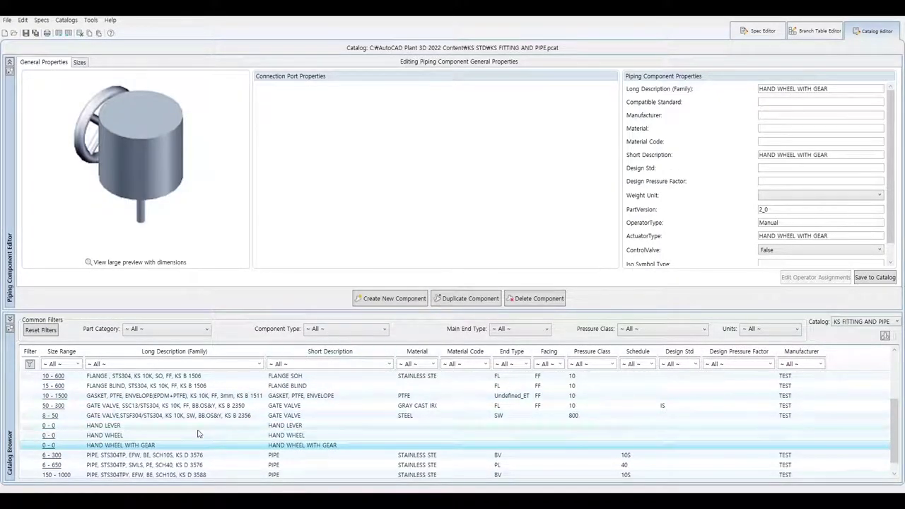
click(144, 406)
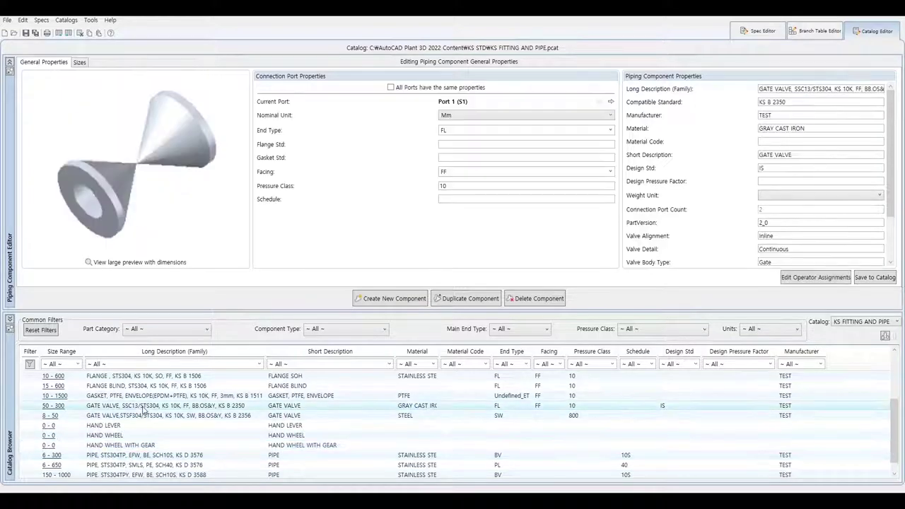
Map size 300 of the BUTTERFLY VALVE GEAR OPER. family to HAND WHEEL WITH GEAR, H=399.0, W=198.0
click(799, 277)
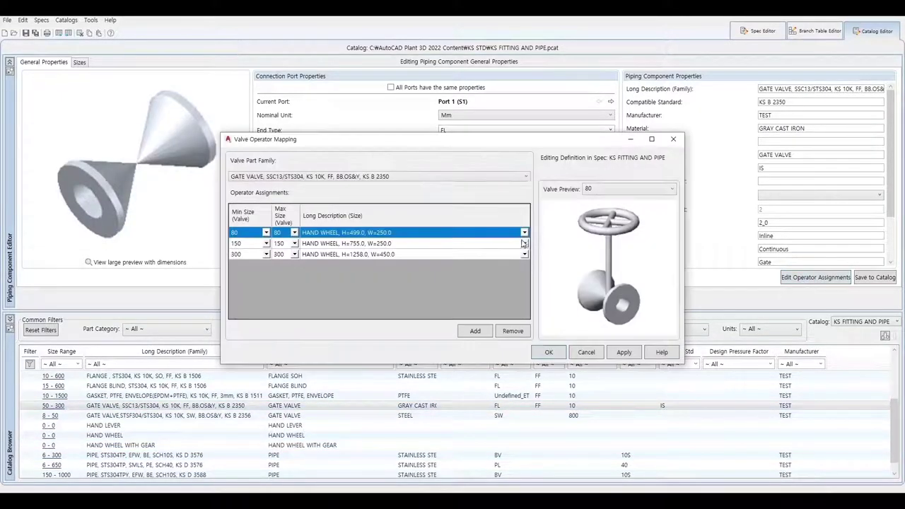
click(309, 178)
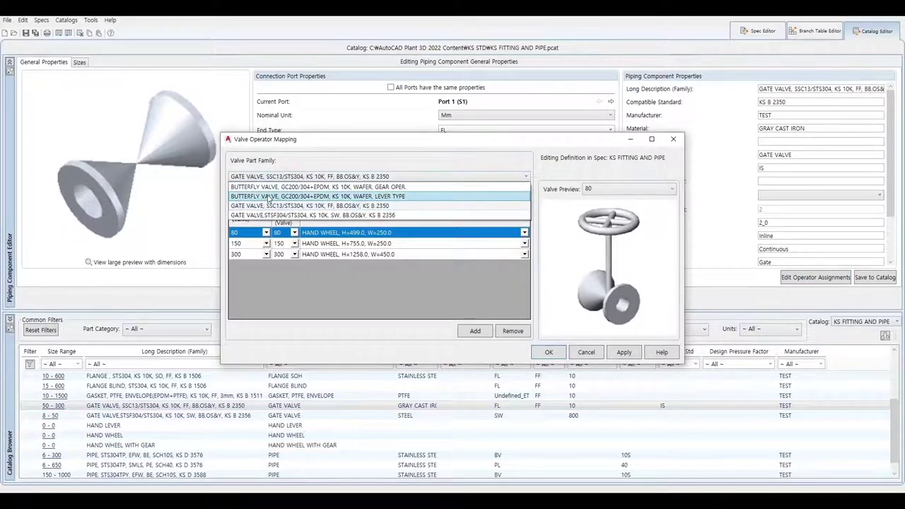
click(275, 186)
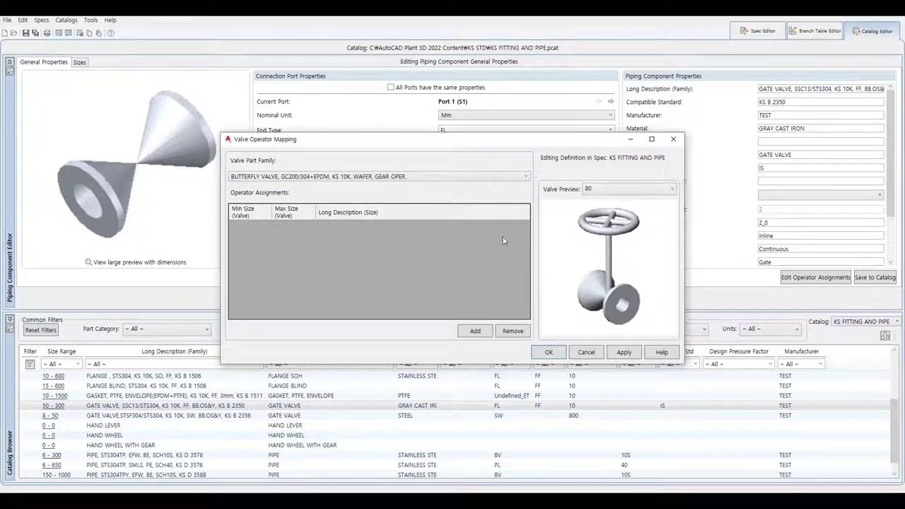
click(472, 332)
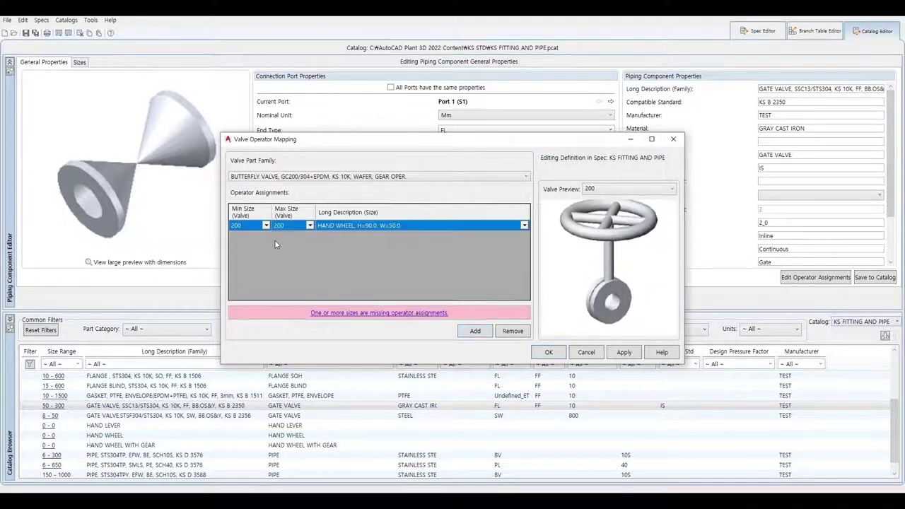
click(266, 226)
click(241, 255)
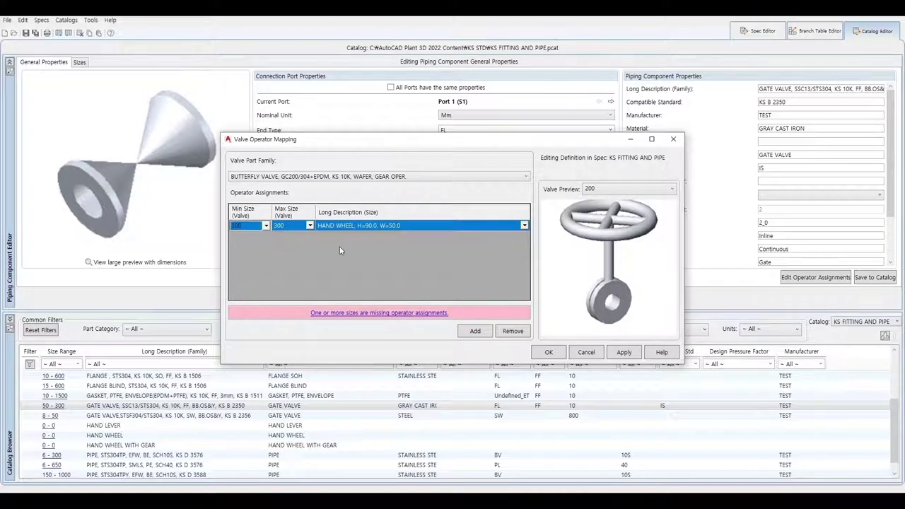
click(523, 225)
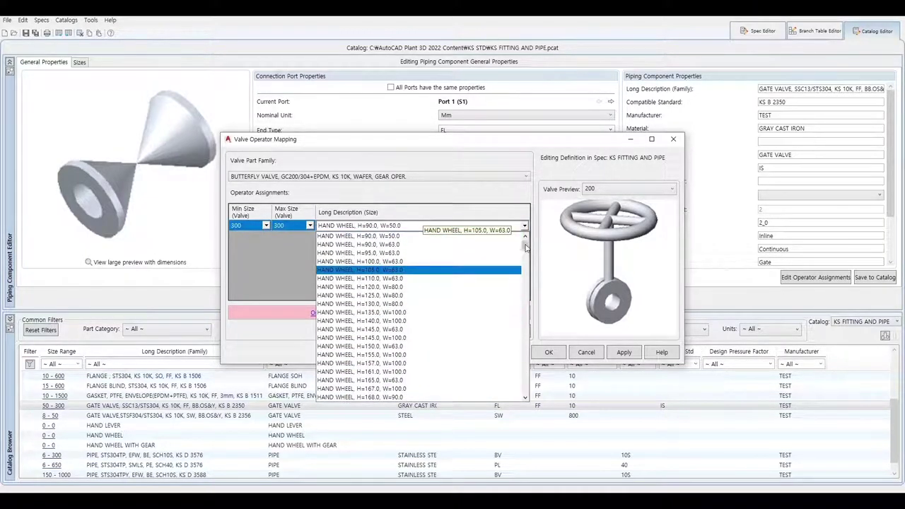
drag(525, 246, 524, 393)
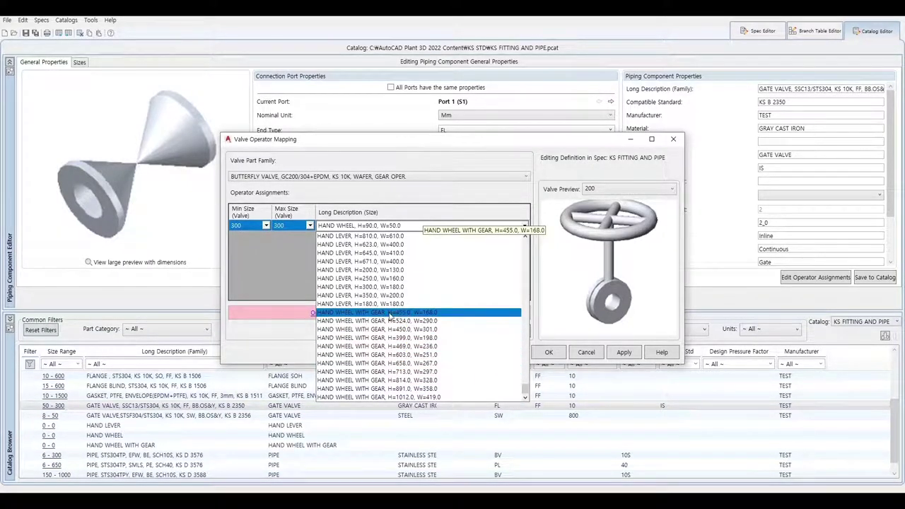
click(394, 338)
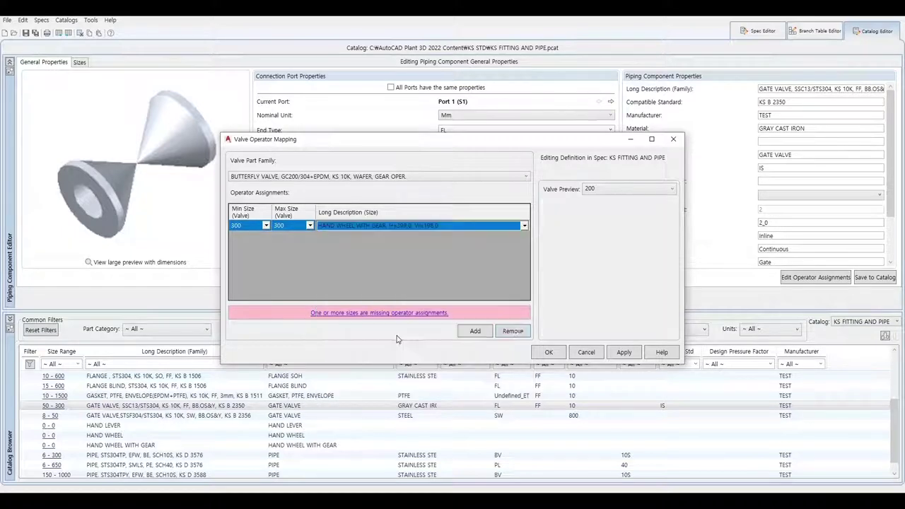
click(627, 353)
click(548, 353)
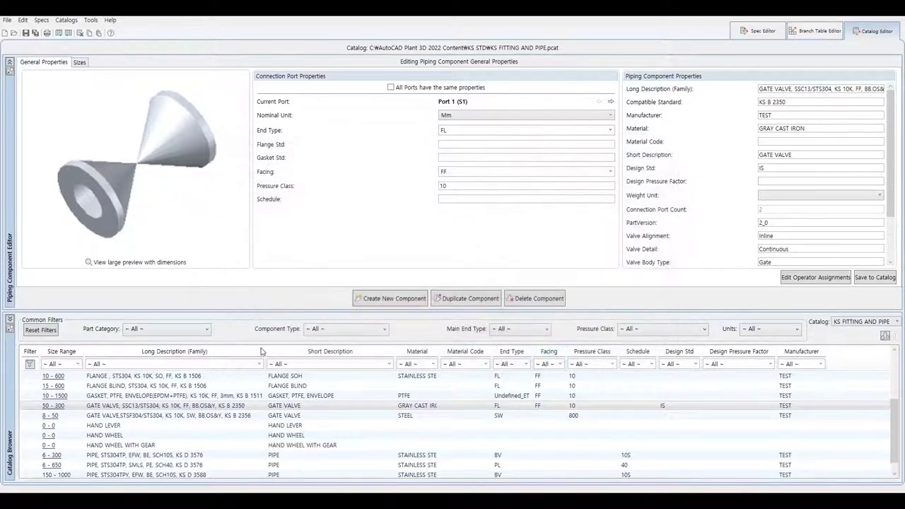
Remove the four existing valves from the STS304 spec sheet and save it
click(758, 31)
drag(199, 122, 199, 169)
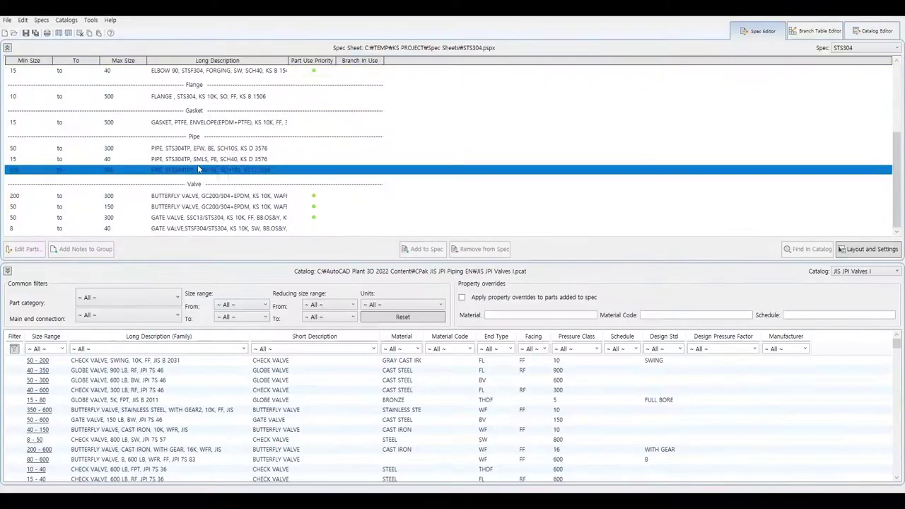
click(200, 196)
ctrl+click(212, 228)
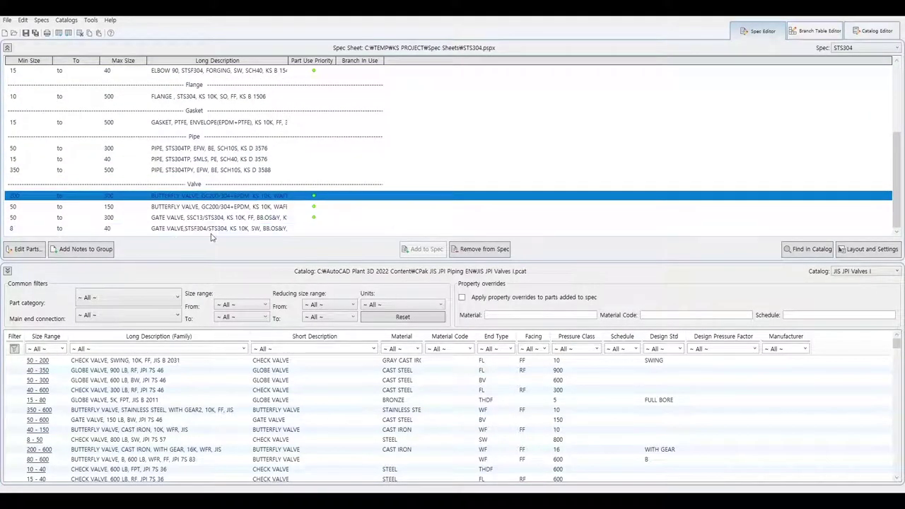
shift+click(210, 229)
click(484, 249)
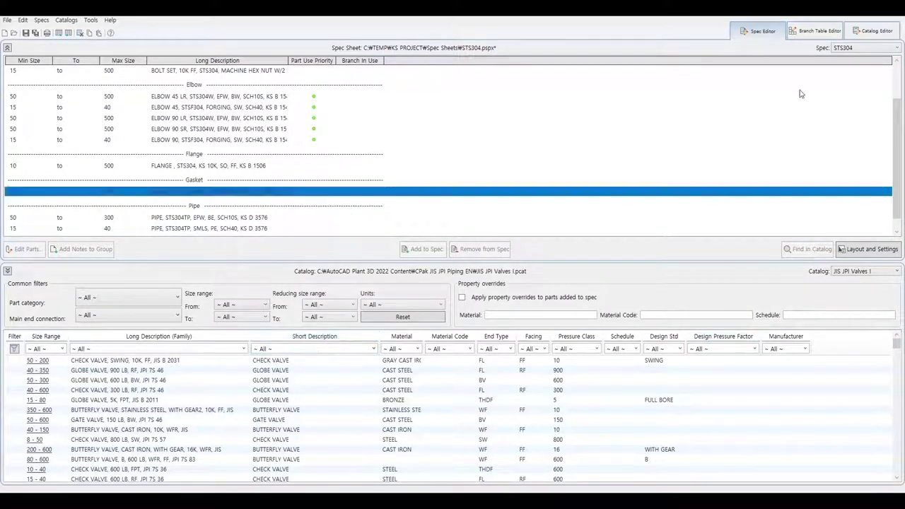
click(35, 33)
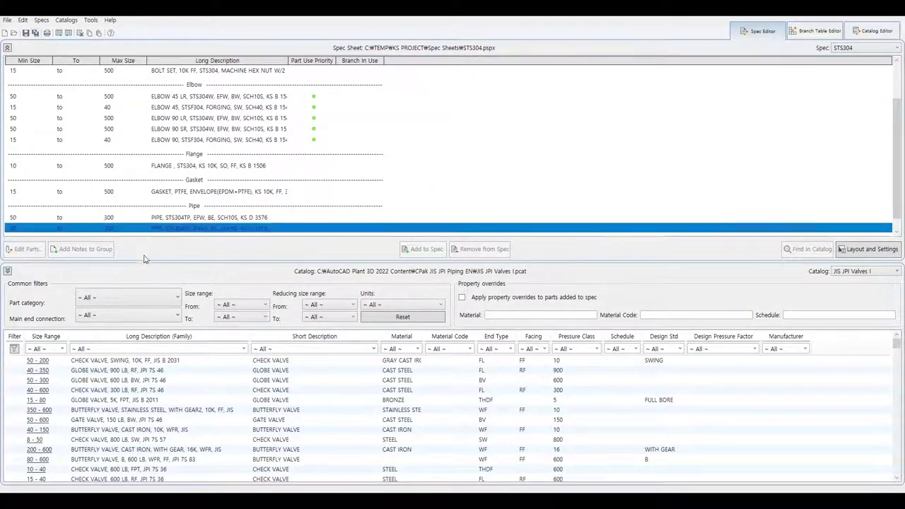
Add the 8-50 and 50-300 gate valves and 50-150 and 200-300 butterfly valves from KS FITTING AND PIPE
click(156, 336)
scroll(154, 398, down, 1)
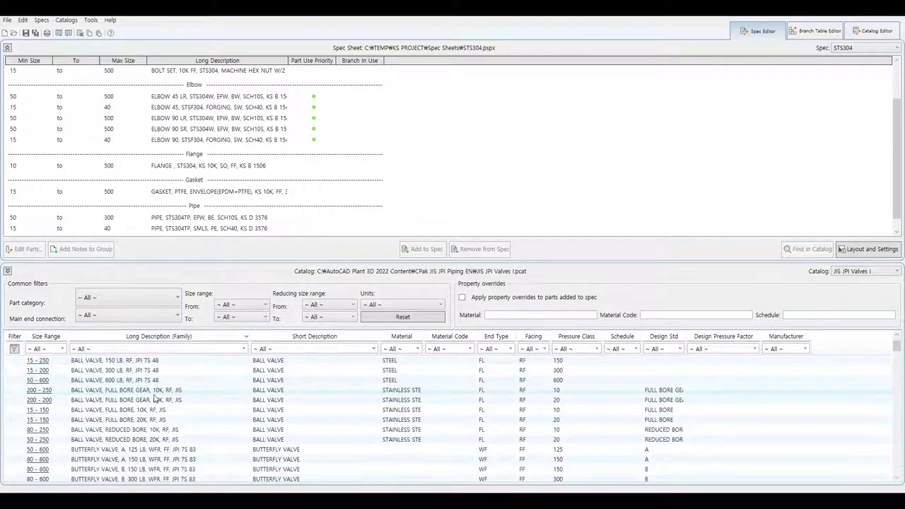
click(855, 271)
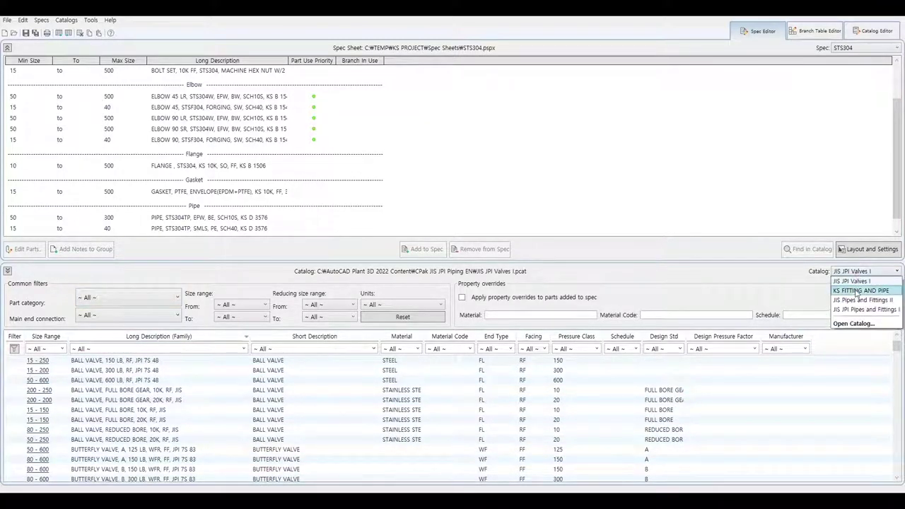
click(866, 300)
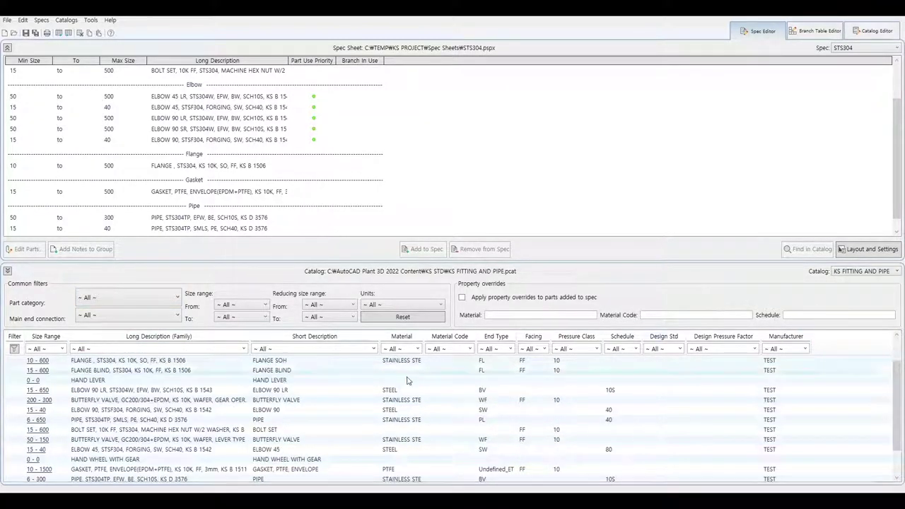
click(209, 336)
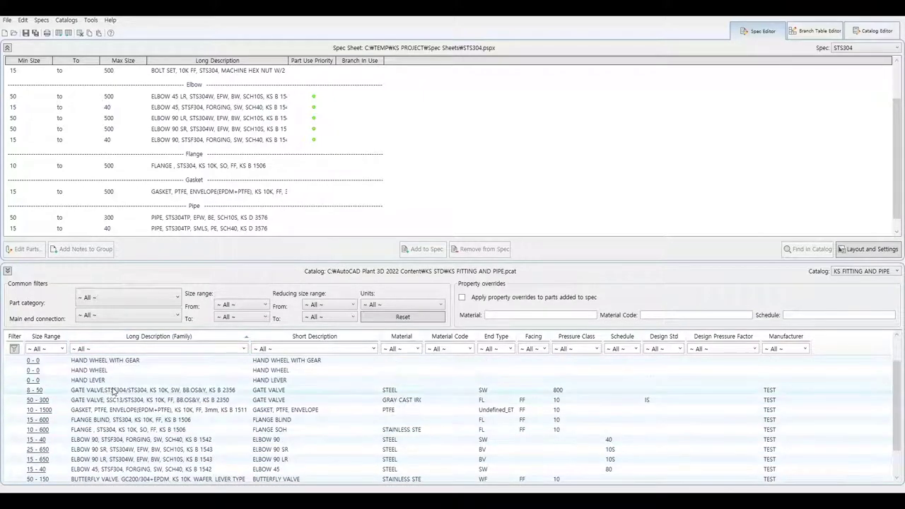
click(110, 390)
ctrl+click(111, 400)
scroll(110, 403, down, 1)
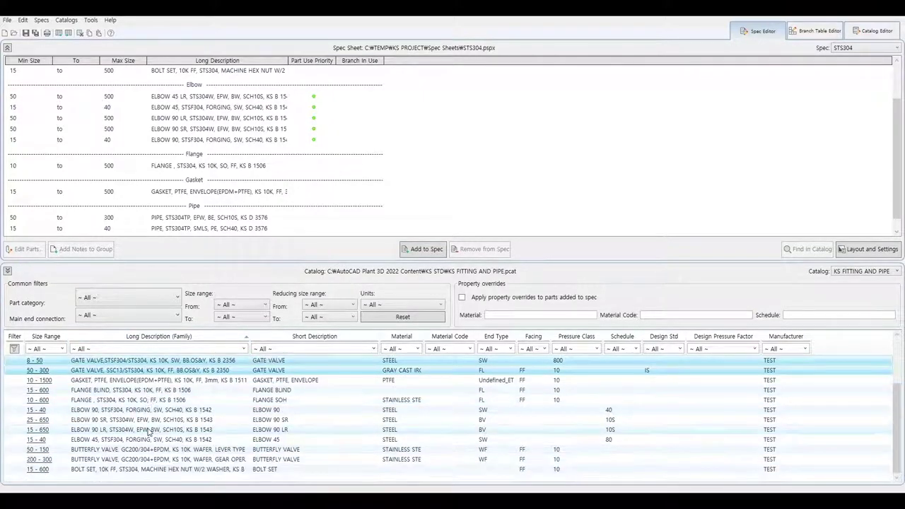
ctrl+click(121, 449)
ctrl+click(122, 459)
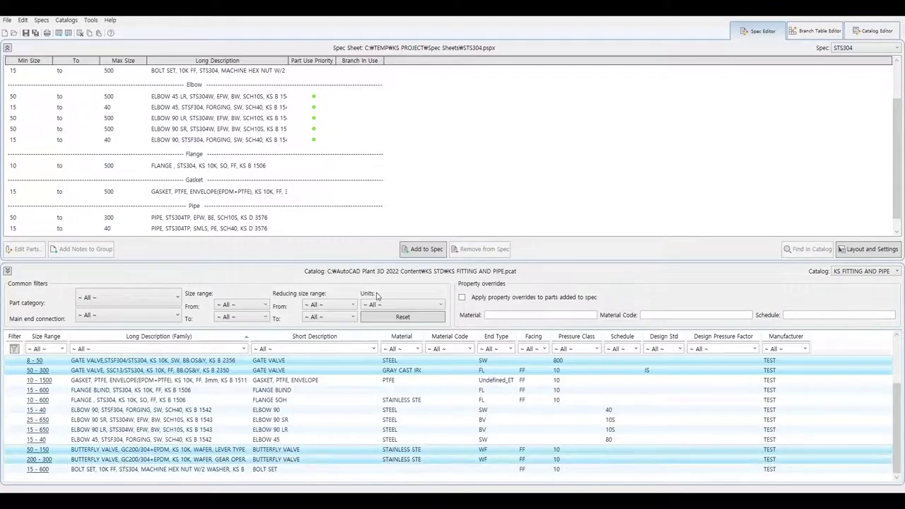
click(435, 253)
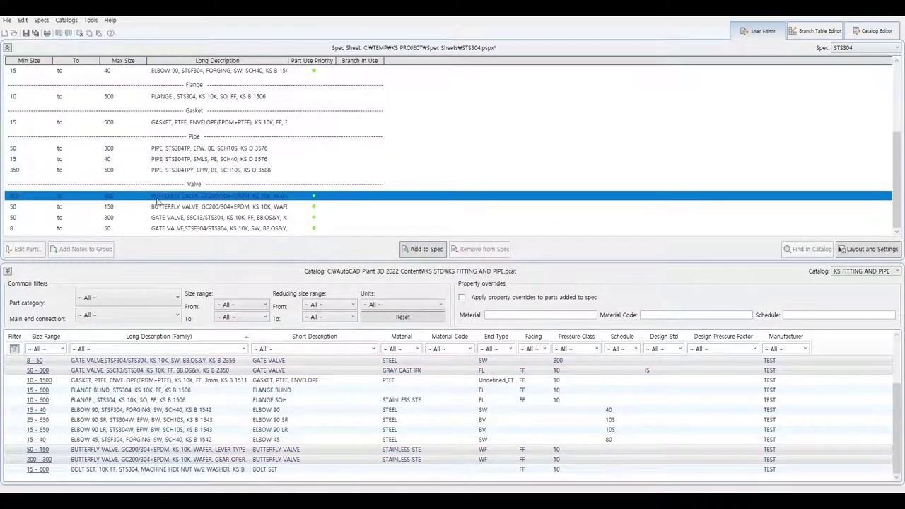
click(167, 218)
Mark sizes 50 and 10 of the 8-50 gate valve Remove From Spec, then save STS304
double_click(182, 228)
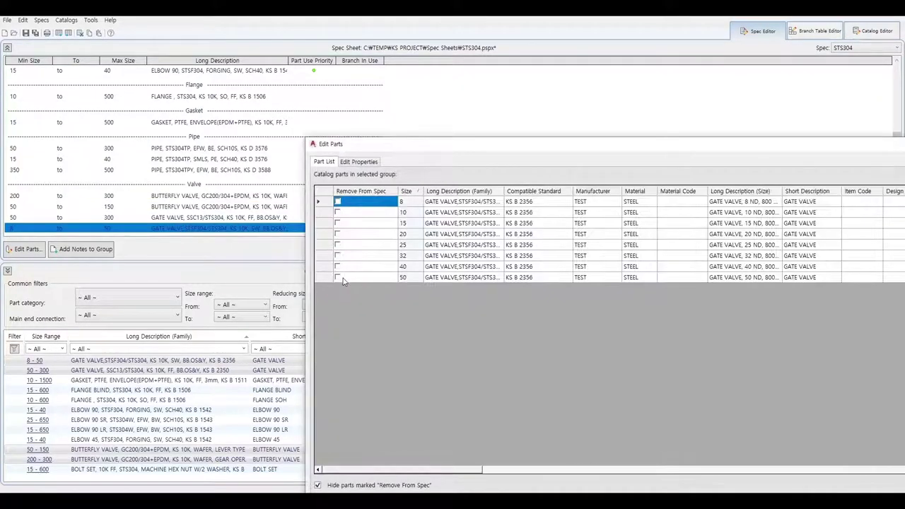
click(338, 277)
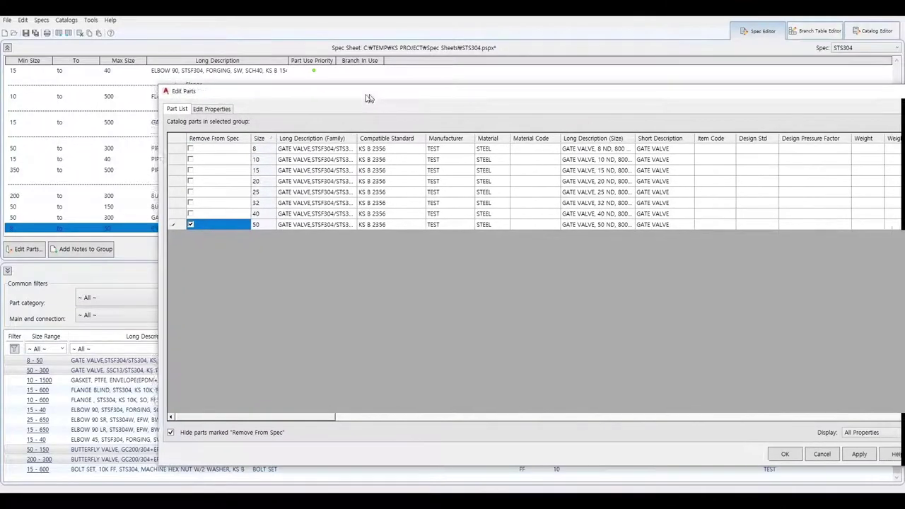
click(793, 457)
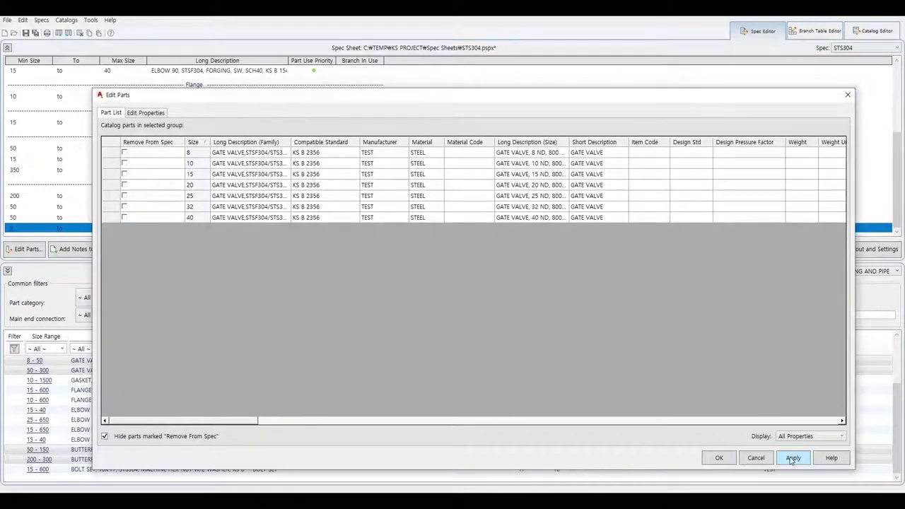
click(718, 458)
click(122, 230)
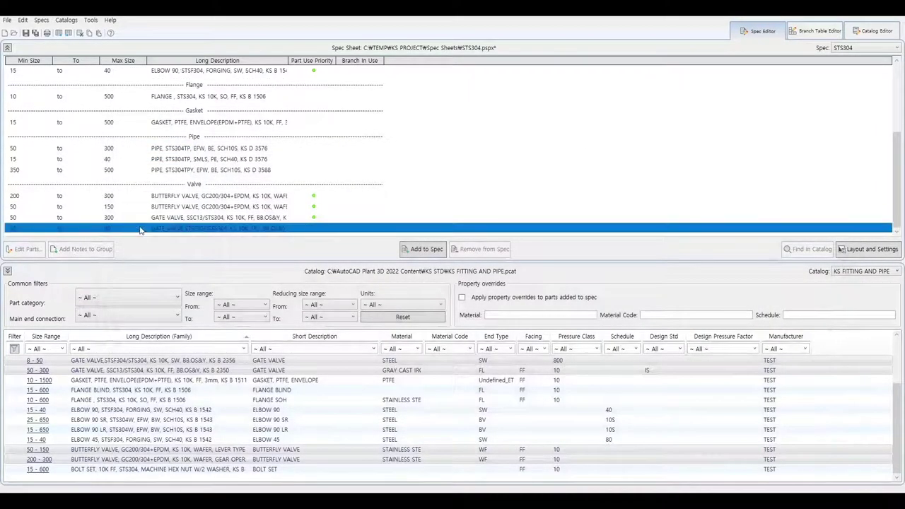
double_click(121, 229)
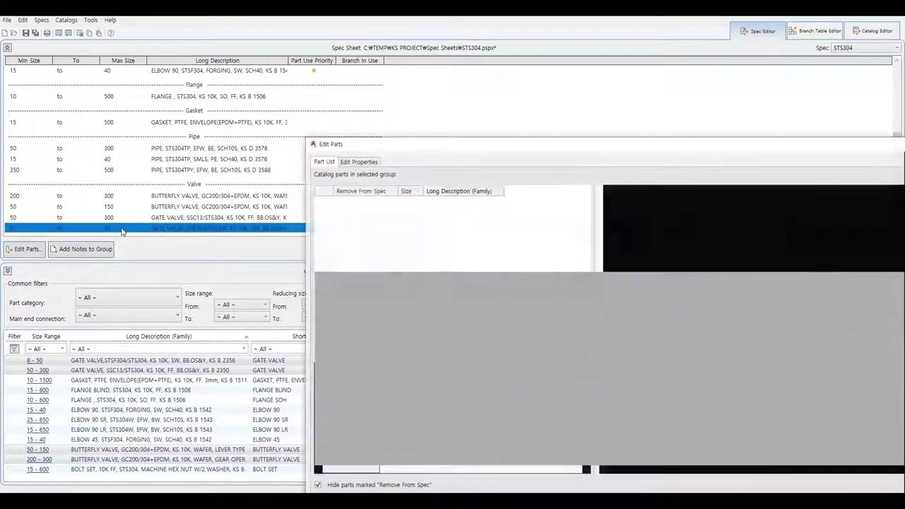
click(337, 212)
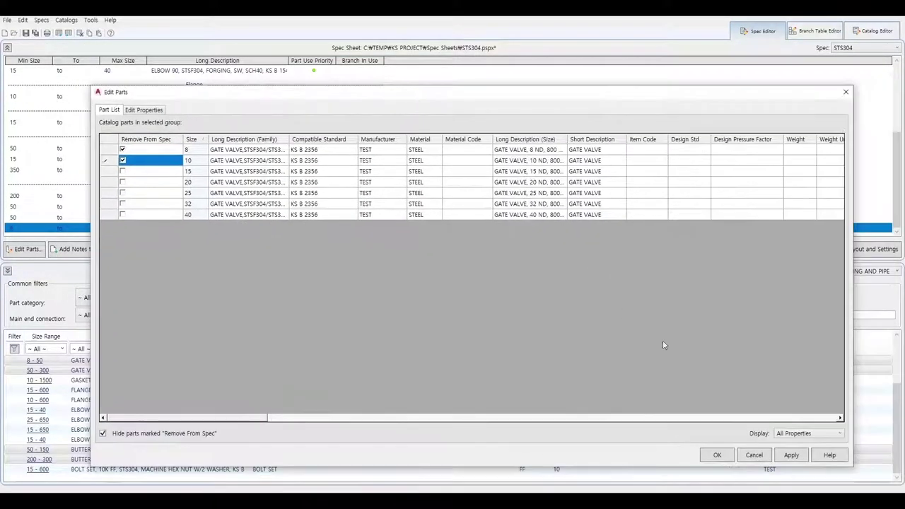
click(717, 455)
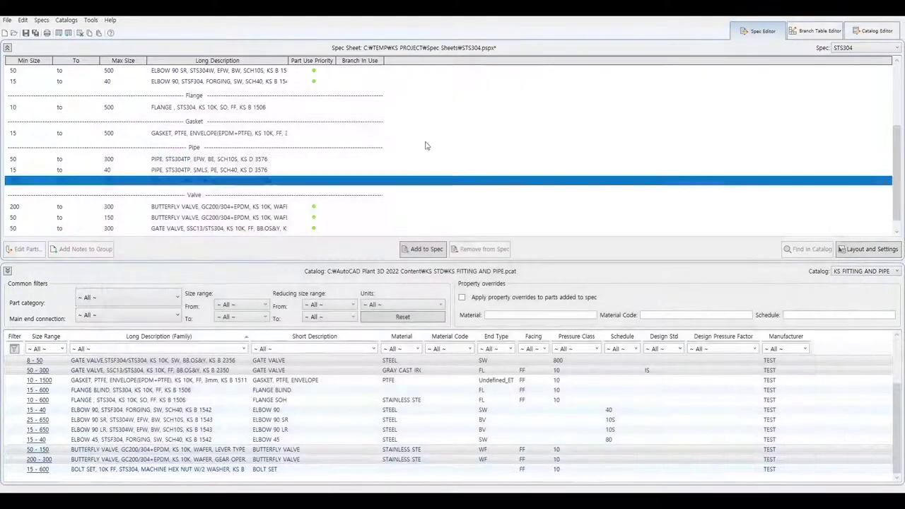
click(38, 34)
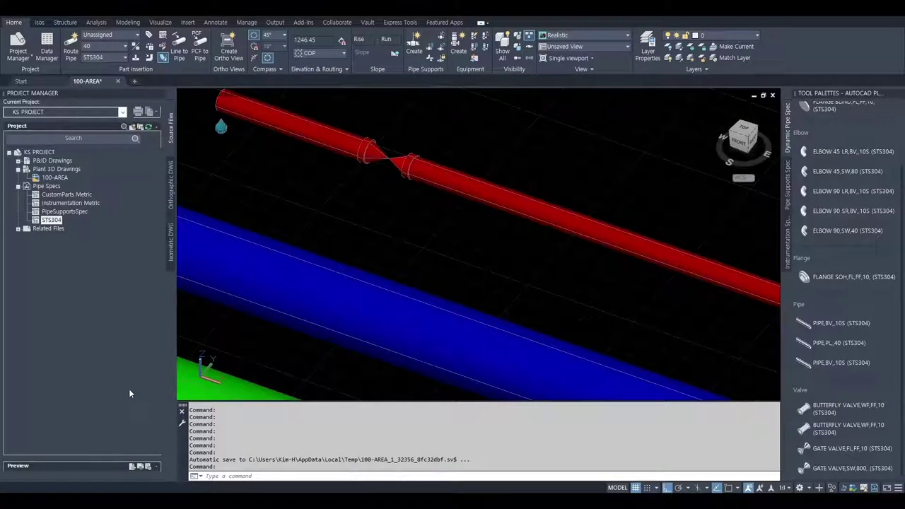
click(125, 60)
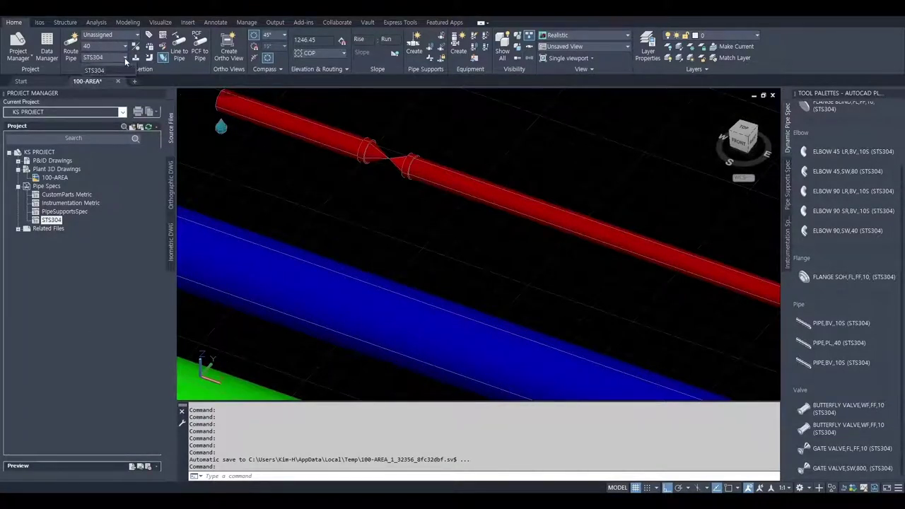
click(119, 65)
click(125, 58)
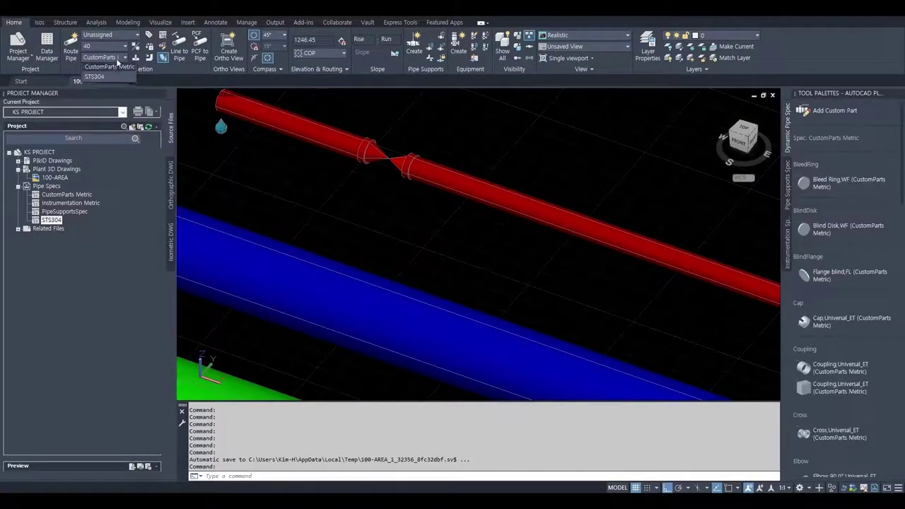
click(106, 81)
scroll(394, 207, down, 3)
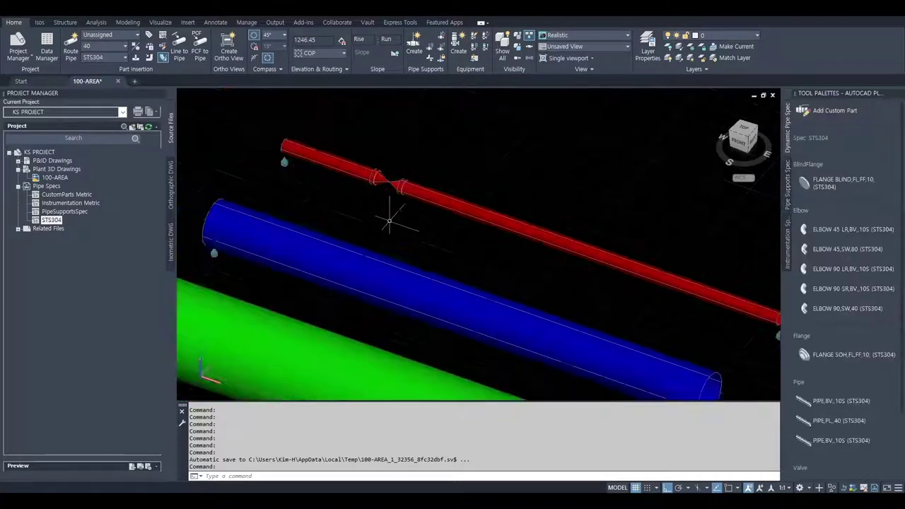
scroll(384, 208, down, 2)
scroll(824, 432, down, 2)
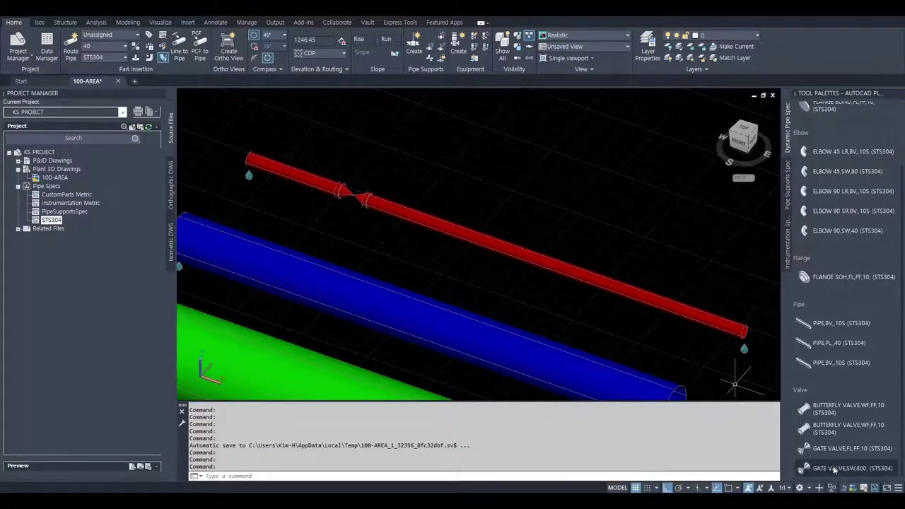
click(841, 429)
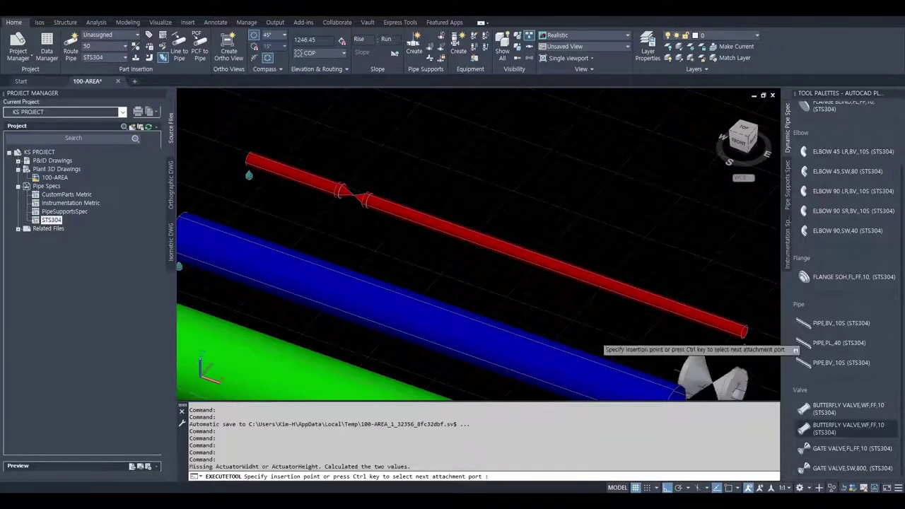
text(N)
key(Return)
click(548, 267)
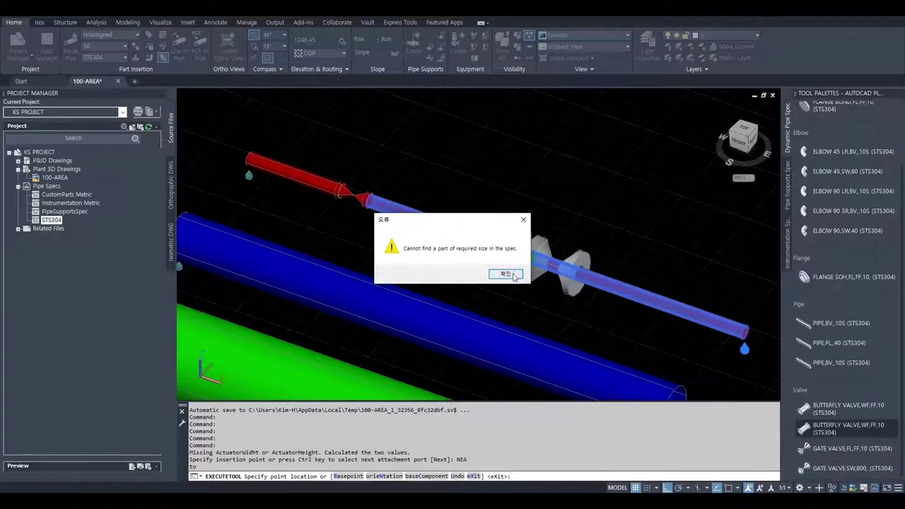
click(522, 221)
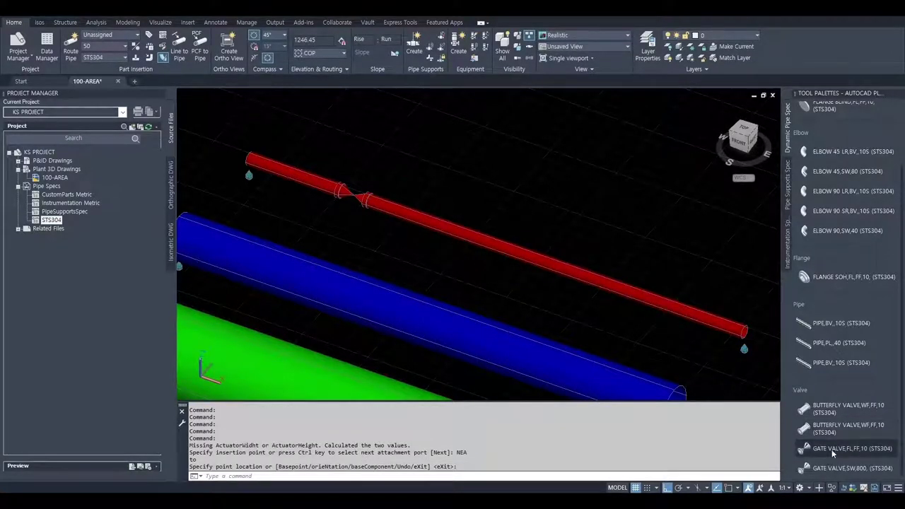
Place a gate valve on the red pipe with a nearest-point snap and default rotation
click(522, 216)
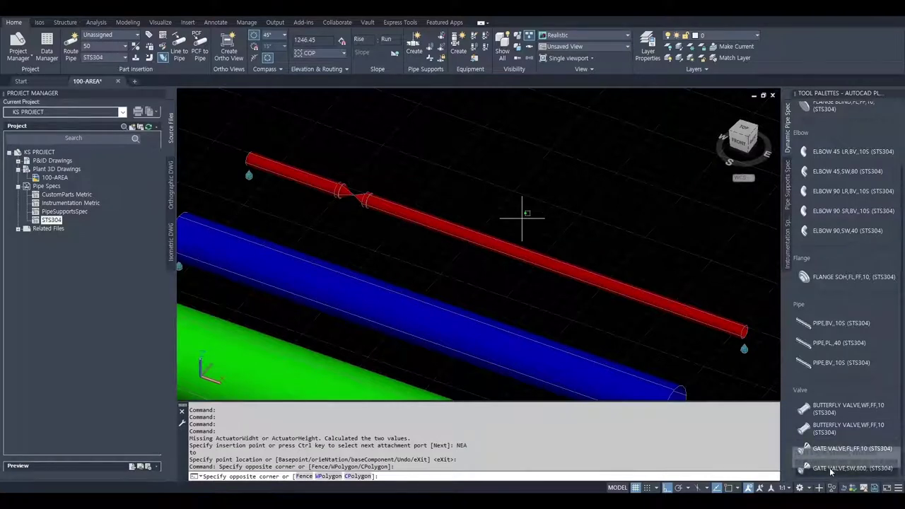
click(831, 472)
text(NEA)
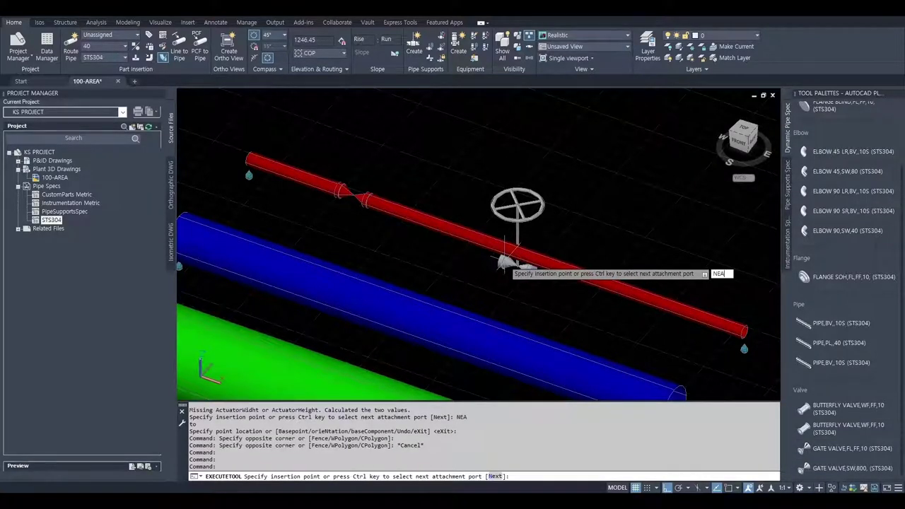
key(Return)
click(487, 241)
key(Return)
key(Return)
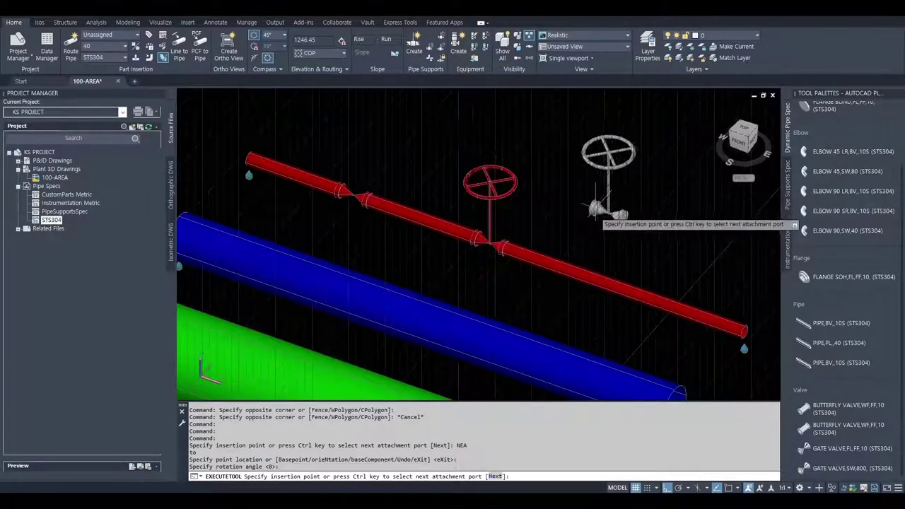
key(Escape)
Substitute the plain valve on the red pipe with the HandWheel gate valve variant
scroll(350, 192, up, 2)
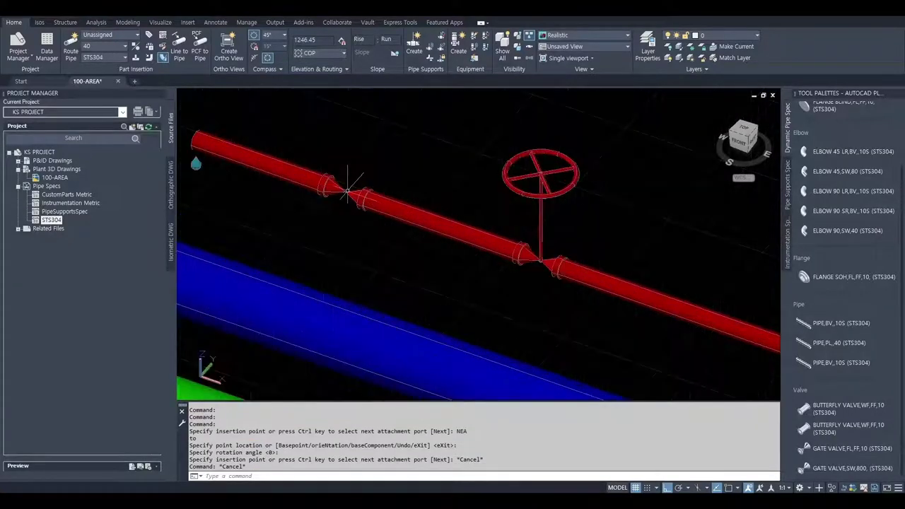
click(347, 191)
scroll(351, 191, up, 2)
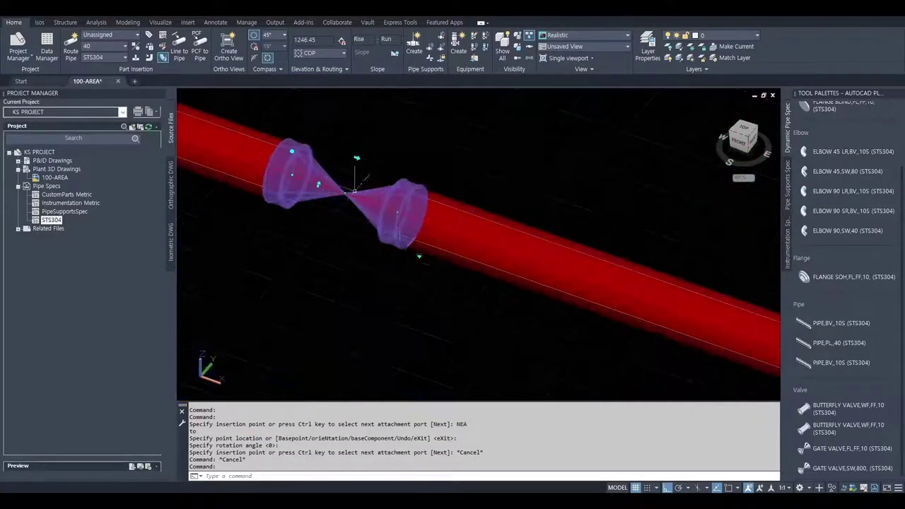
click(419, 256)
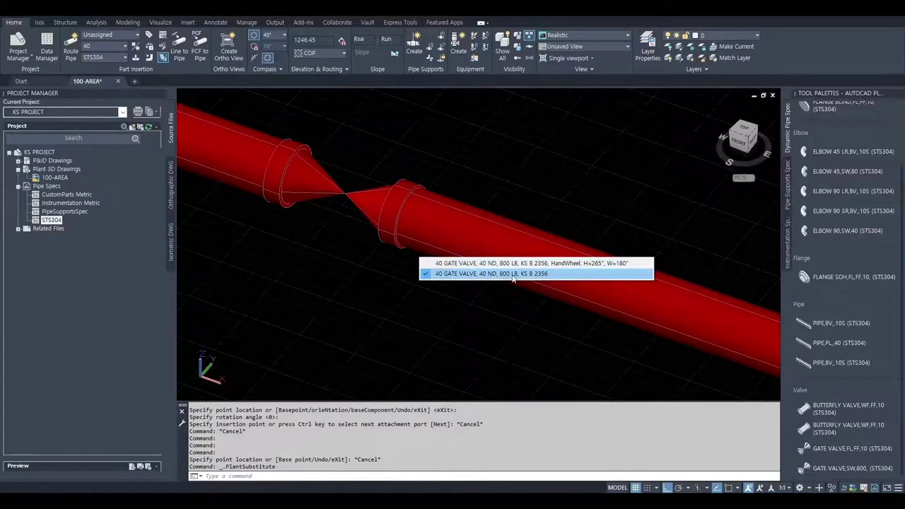
click(579, 264)
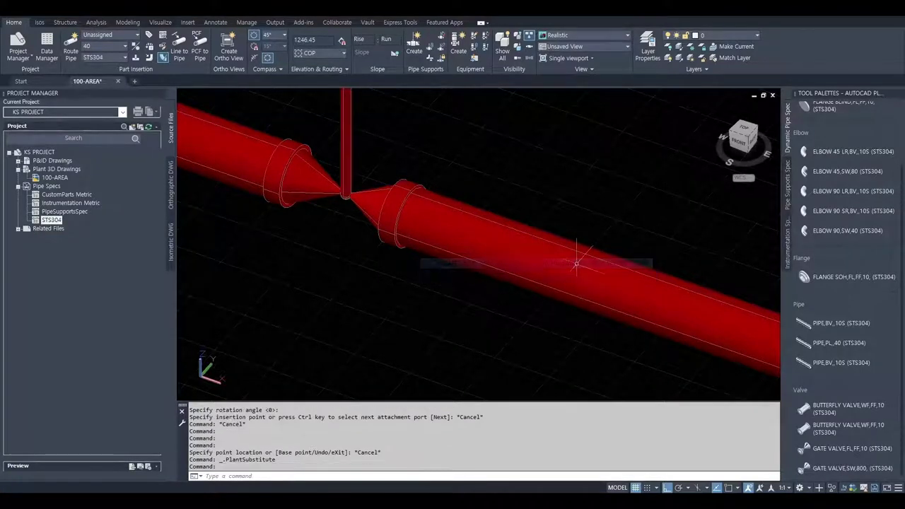
scroll(418, 242, down, 3)
key(Escape)
Rotate the new handwheel gate valve so its wheel points down
scroll(491, 253, up, 3)
click(498, 245)
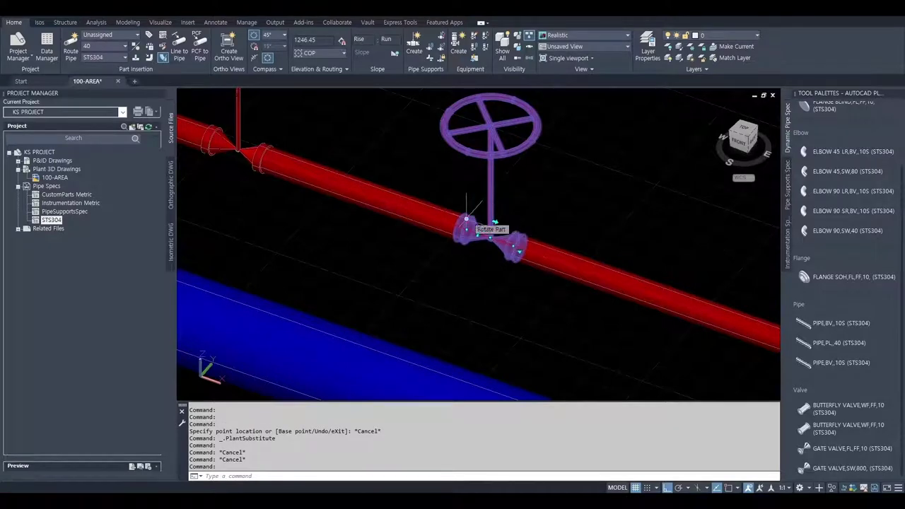
click(494, 222)
click(469, 283)
key(Escape)
scroll(468, 283, down, 5)
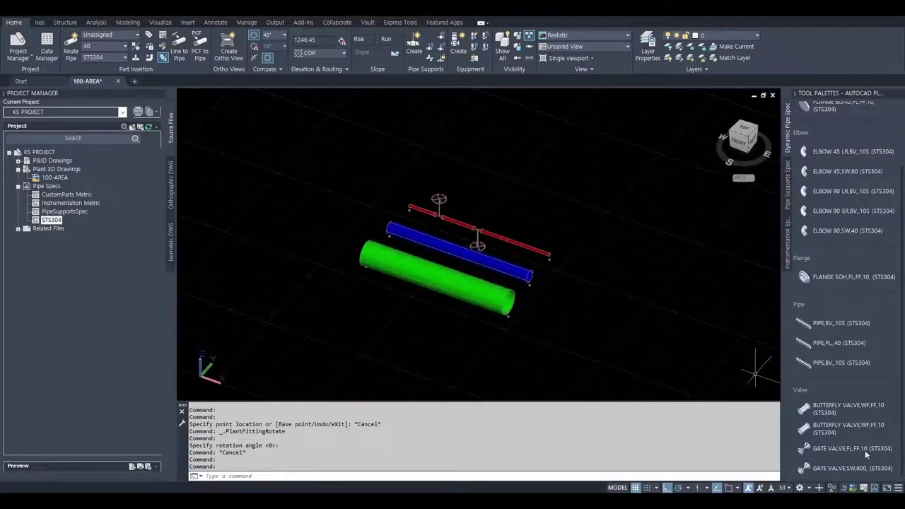
Place a butterfly valve on the blue pipe with its handle upright
click(834, 428)
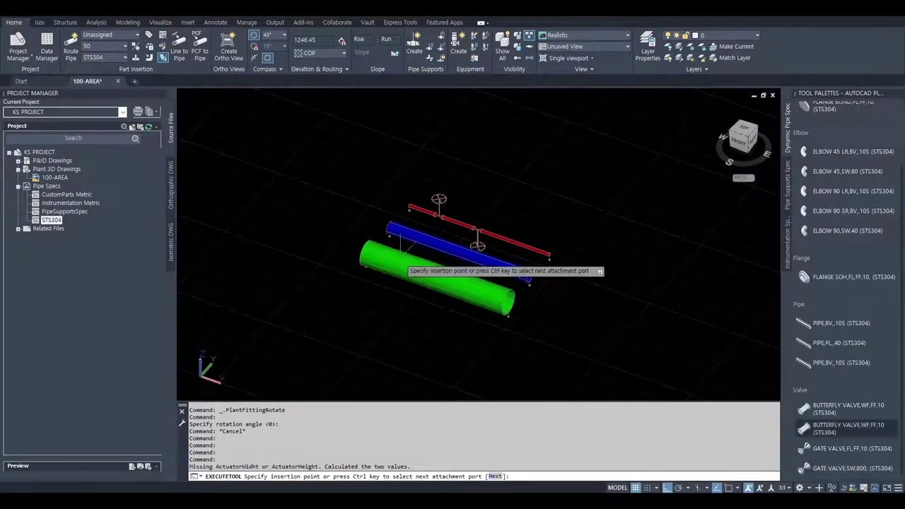
scroll(406, 249, up, 4)
text(NEA)
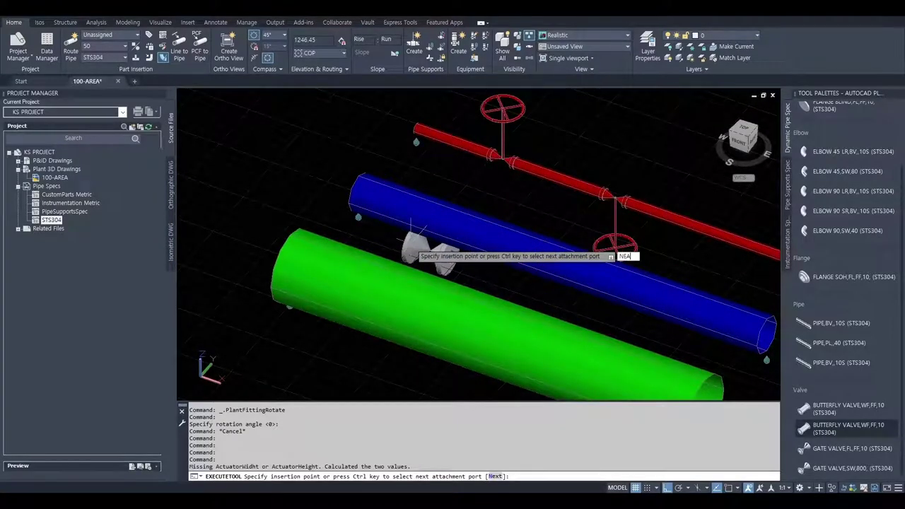
key(Return)
click(441, 216)
key(Return)
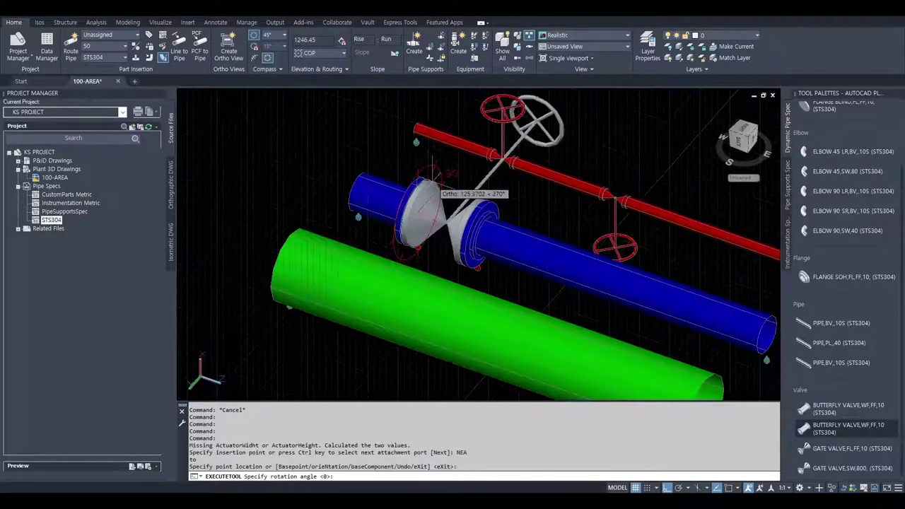
click(424, 152)
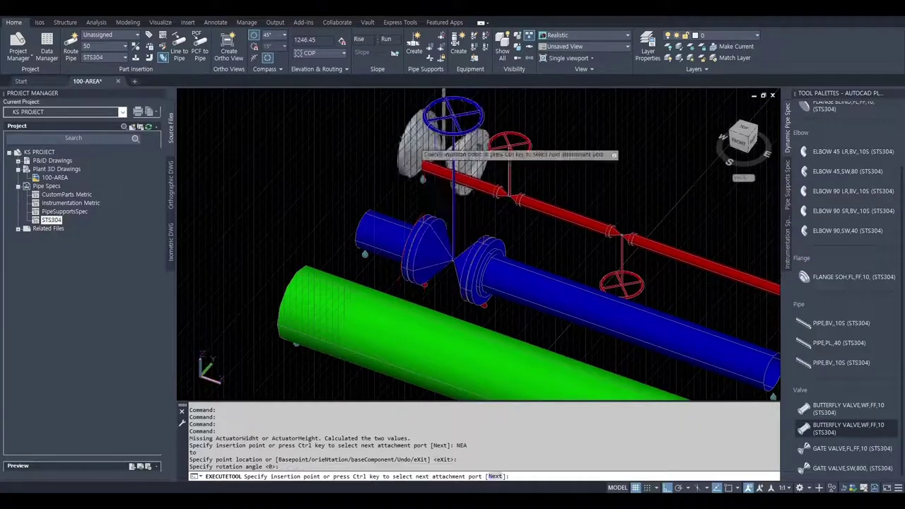
key(Return)
middle_drag(423, 178, 366, 113)
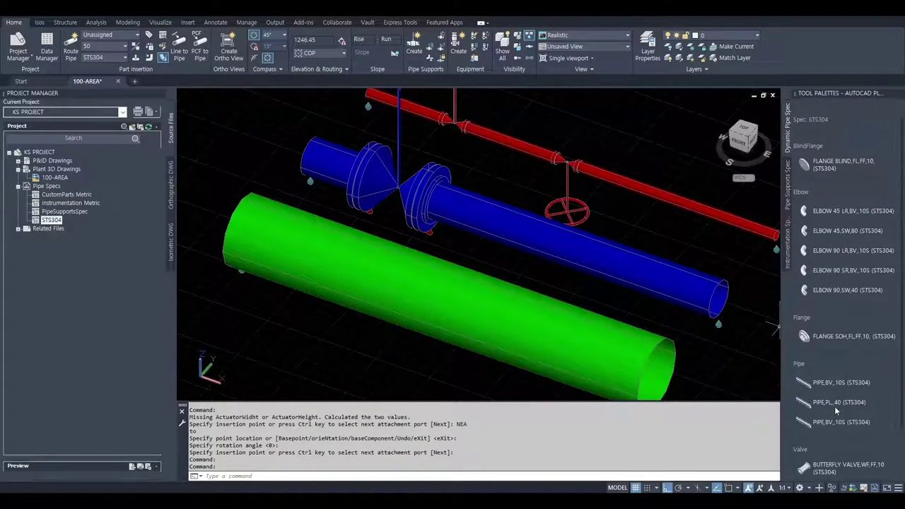
Insert two more butterfly valves further along the blue pipe using NEA snap and default rotation
click(845, 429)
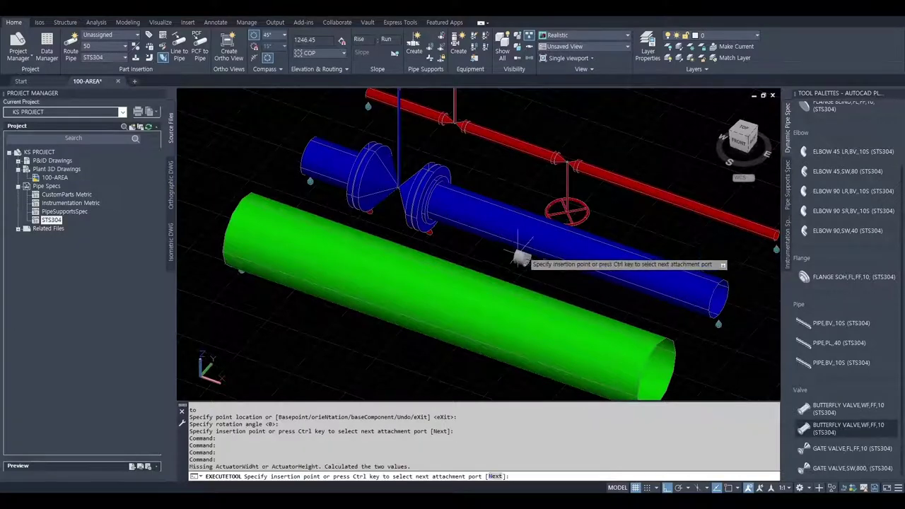
text(NEA)
key(Return)
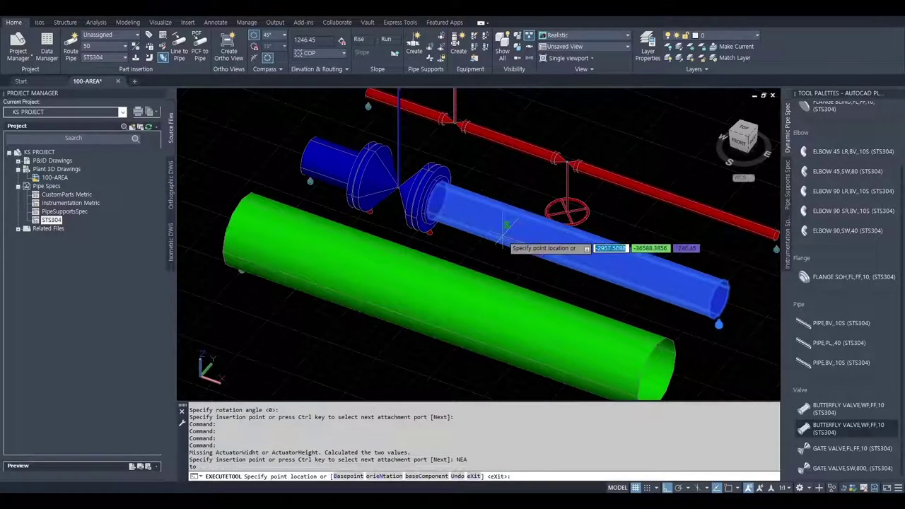
click(522, 253)
key(Return)
key(Return)
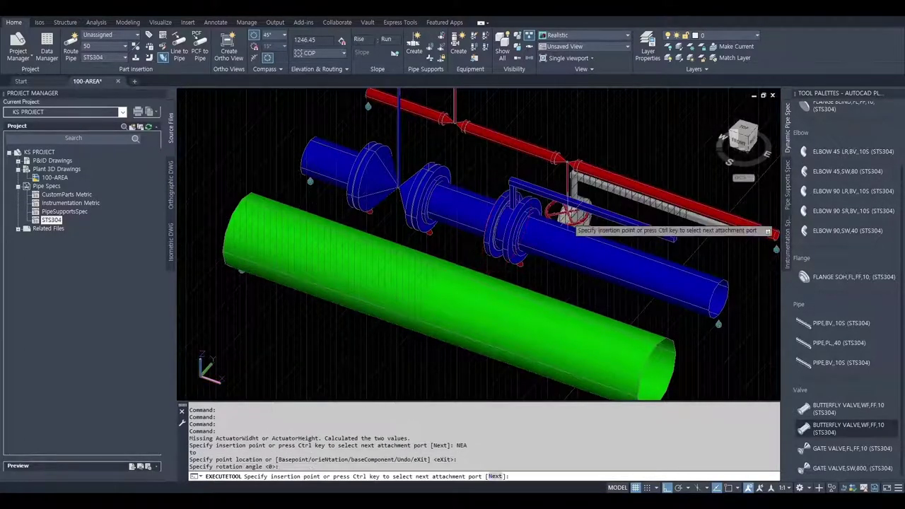
key(Escape)
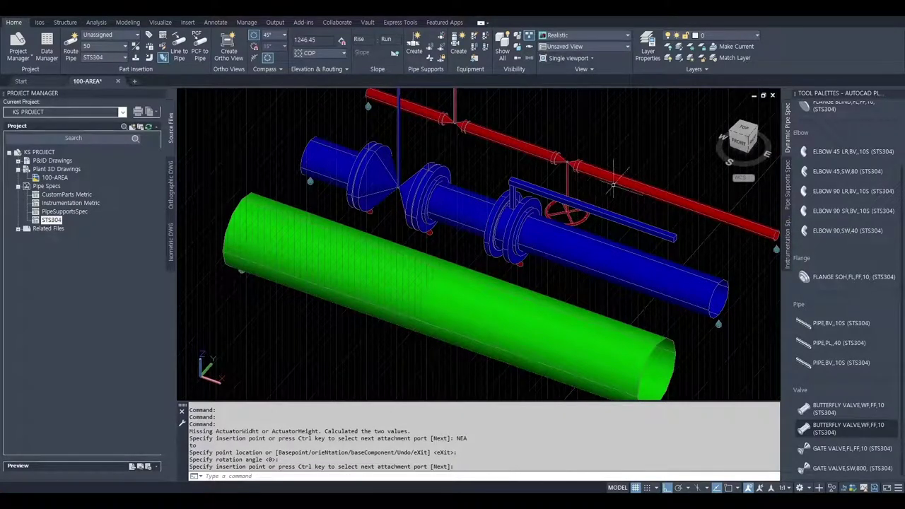
click(844, 428)
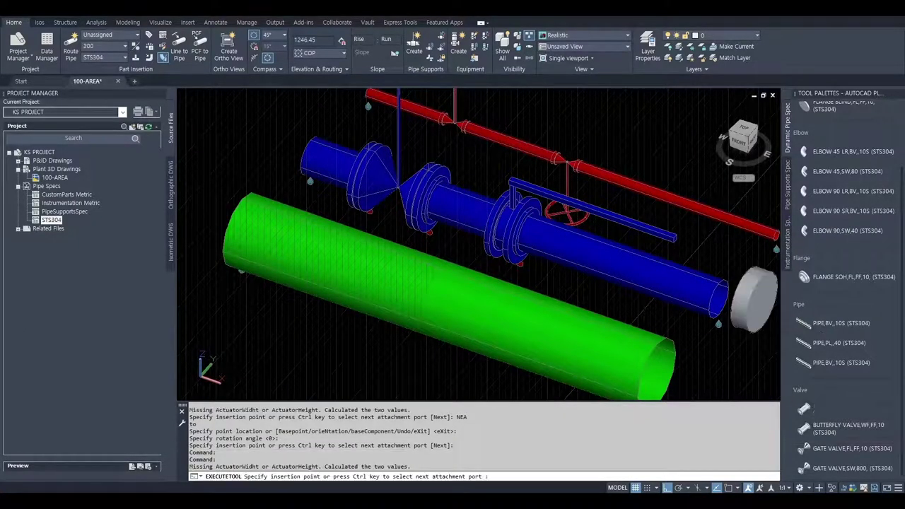
text(NEA)
key(Return)
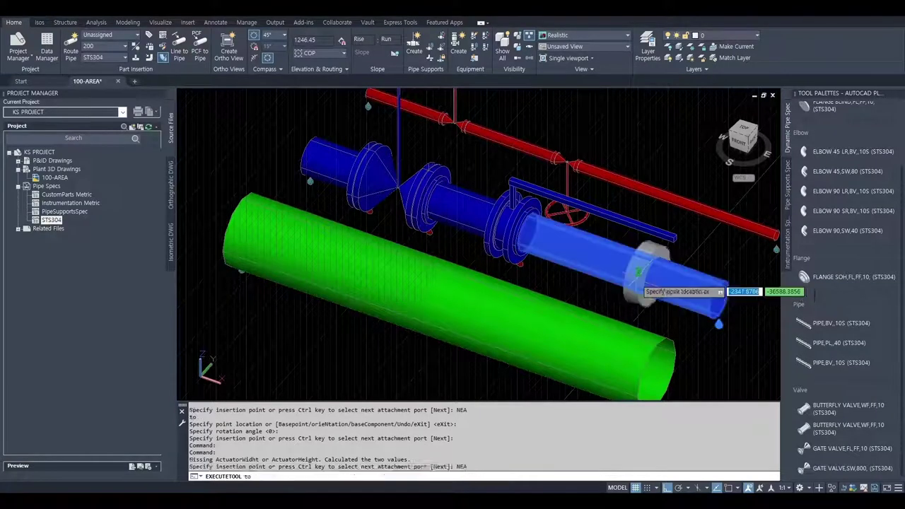
click(638, 282)
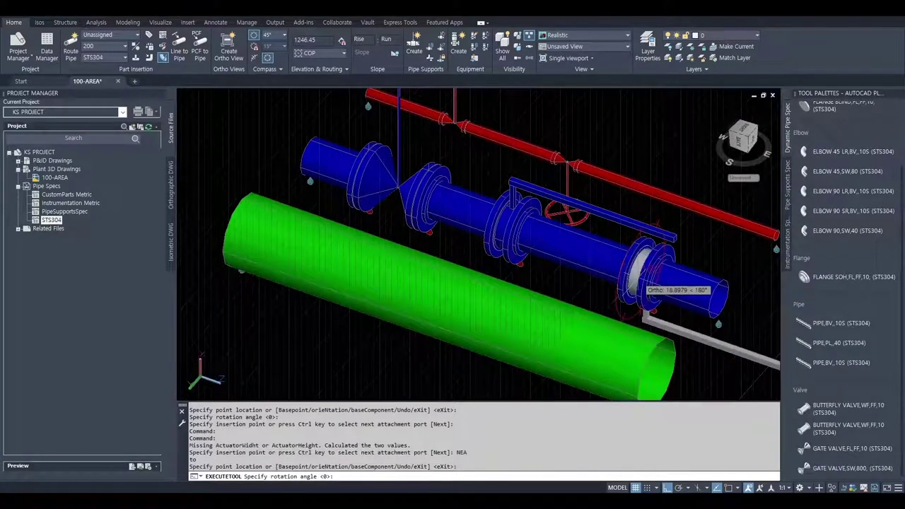
click(639, 284)
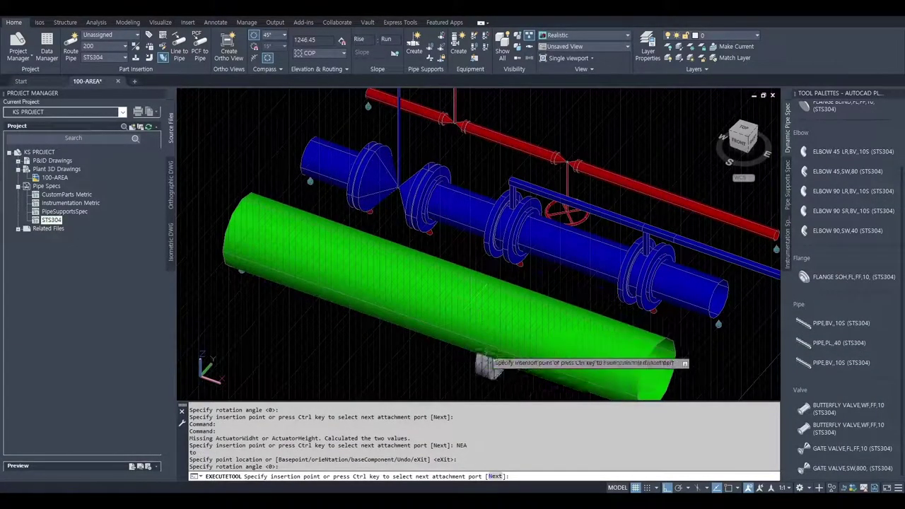
Place a valve on the green pipe with its handwheel upright
text(NEA)
key(Return)
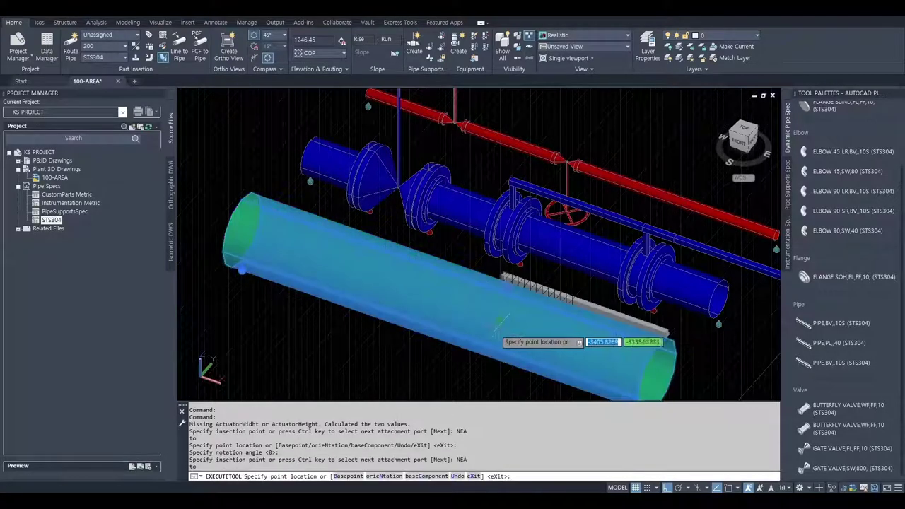
click(503, 330)
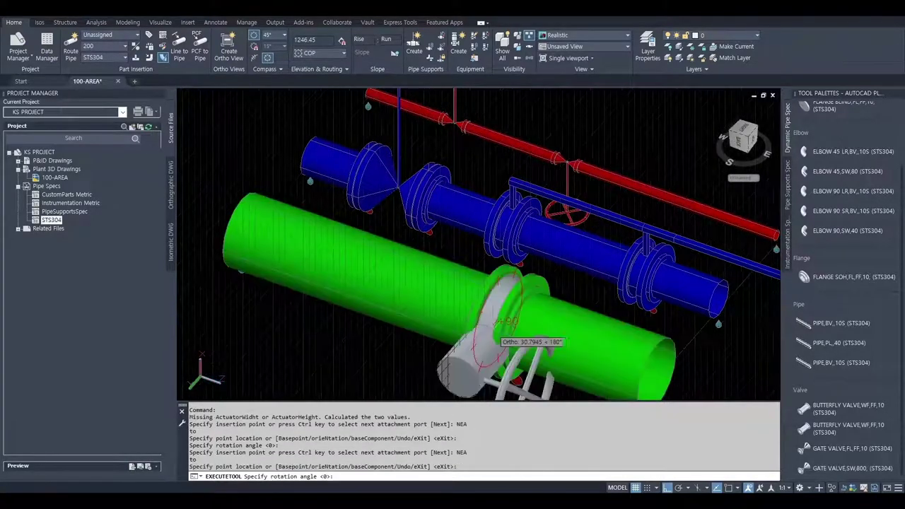
click(507, 205)
key(Escape)
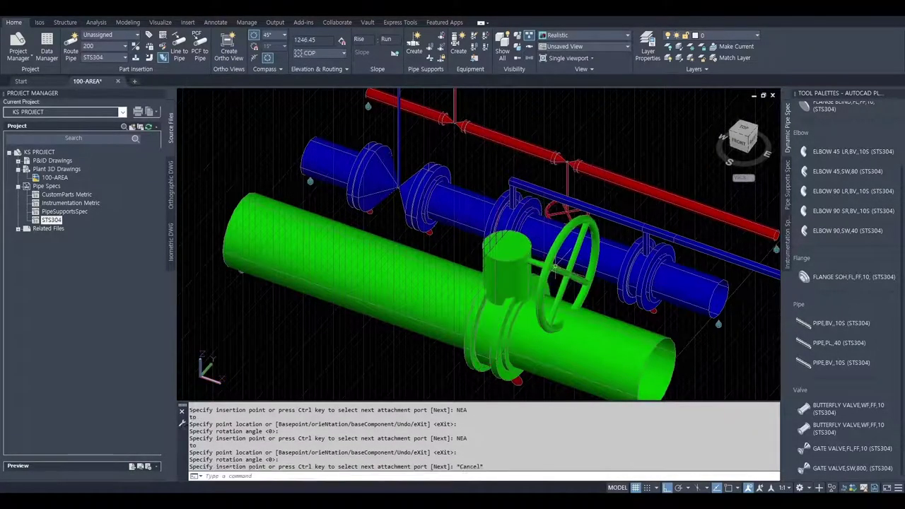
Insert a gate valve on the green pipe with its handwheel pointing up
scroll(556, 256, up, 2)
scroll(557, 256, down, 4)
mouse_move(557, 256)
shift+middle_down()
mouse_move(569, 279)
mouse_move(676, 354)
shift+middle_up()
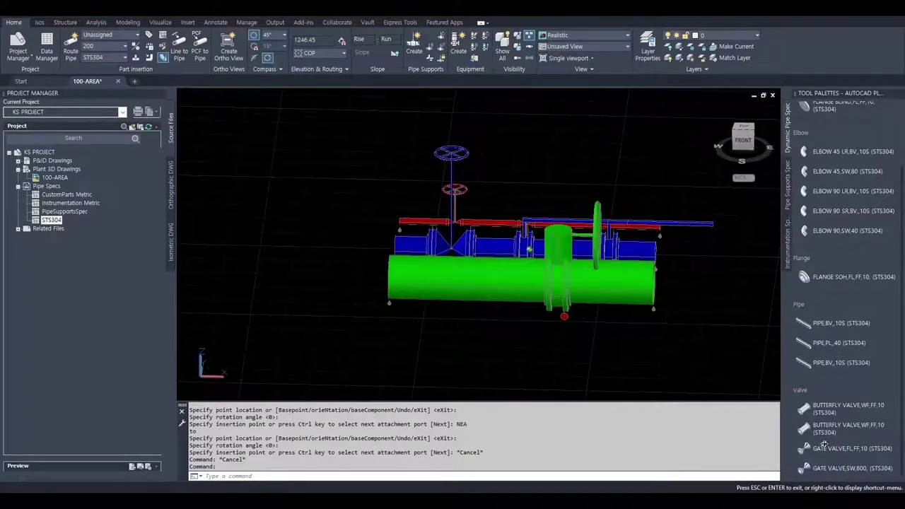
shift+middle_drag(824, 444, 824, 448)
click(830, 451)
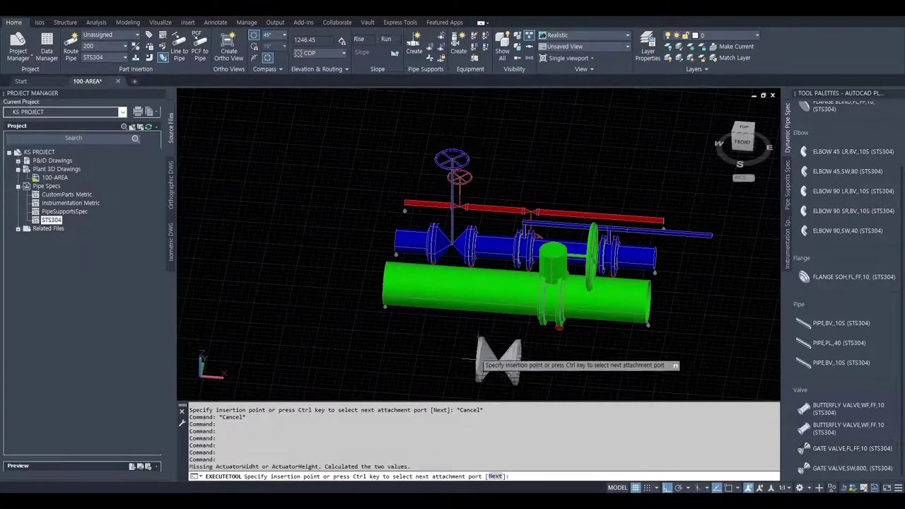
text(NEA)
key(Return)
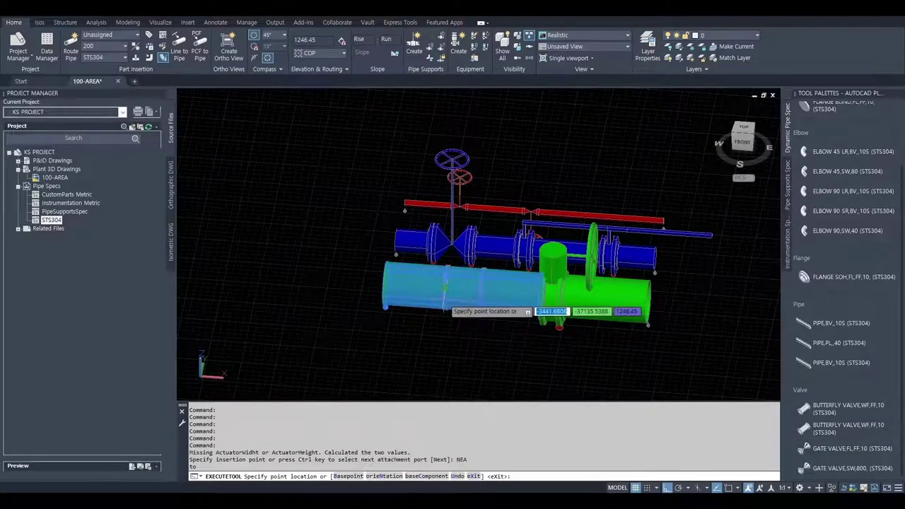
click(460, 287)
key(Return)
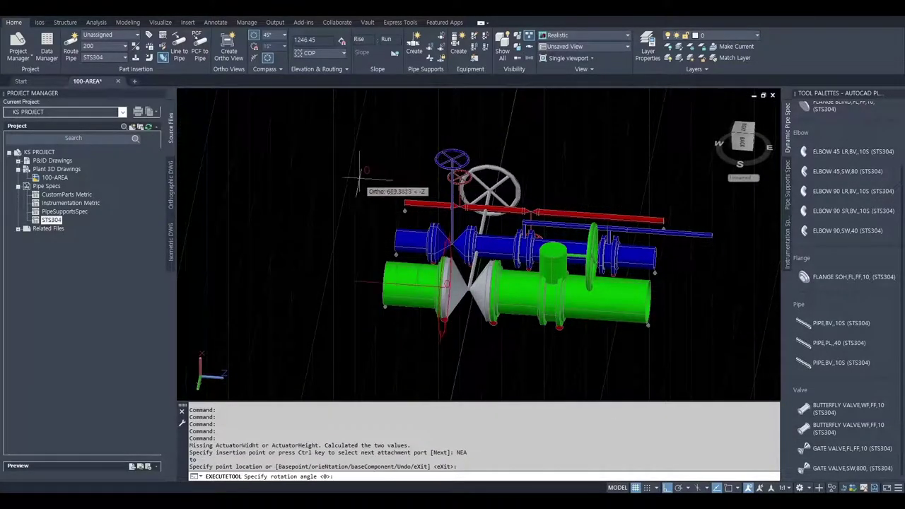
shift+middle_drag(359, 172, 319, 186)
click(365, 156)
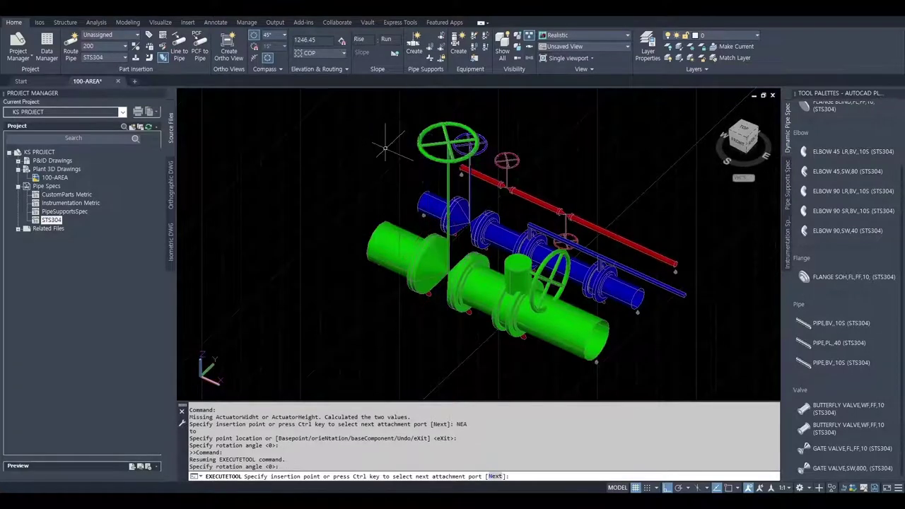
key(Escape)
key(Escape)
Orbit to a side view and begin a selection window around the piping
scroll(444, 240, down, 5)
mouse_move(444, 240)
shift+middle_down()
mouse_move(454, 309)
mouse_move(444, 309)
mouse_move(450, 300)
shift+middle_up()
click(383, 135)
Create Quick Iso drawings of the selected piping with Overwrite if existing enabled
click(586, 336)
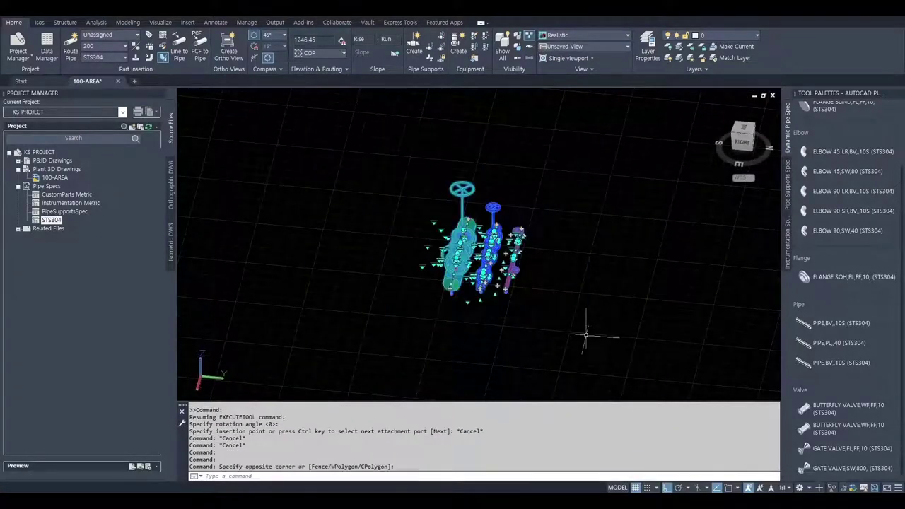
click(40, 21)
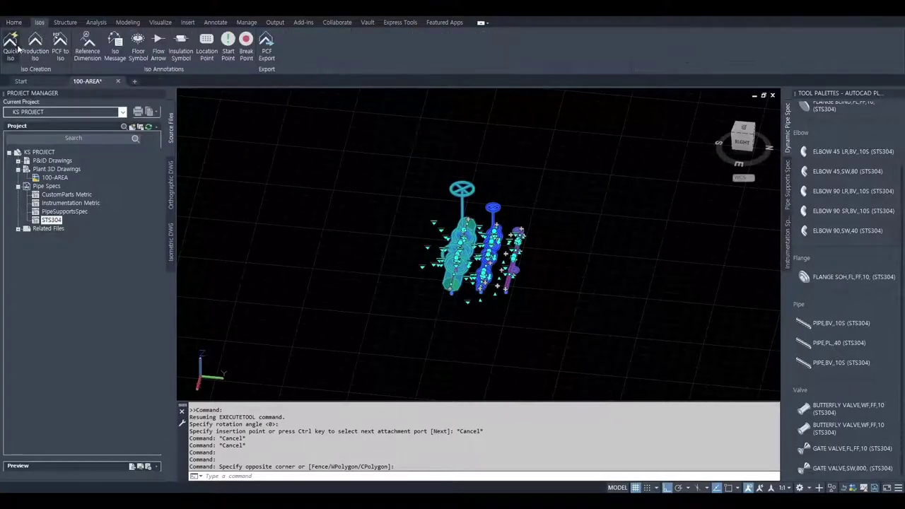
click(12, 43)
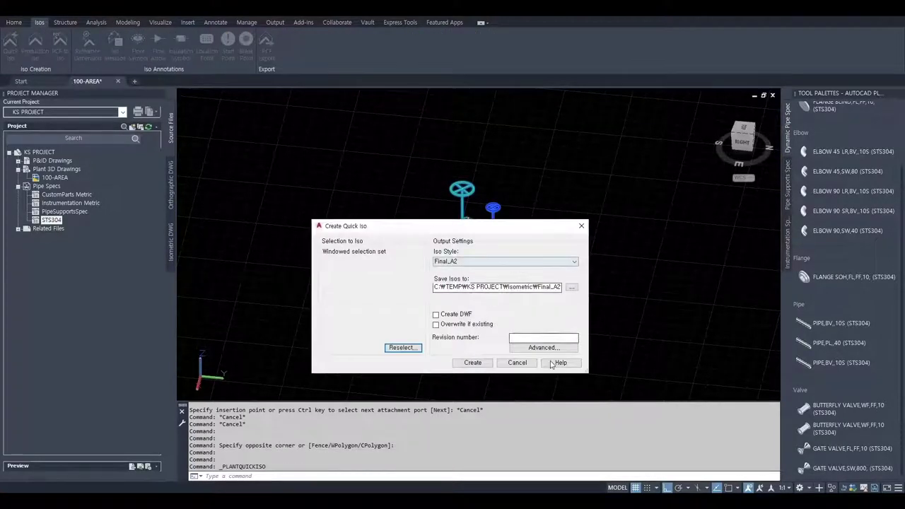
click(467, 326)
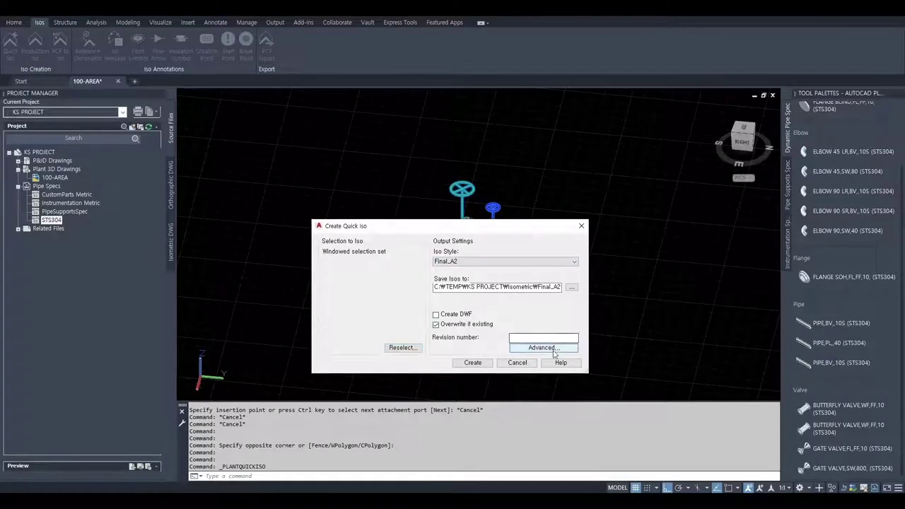
click(555, 351)
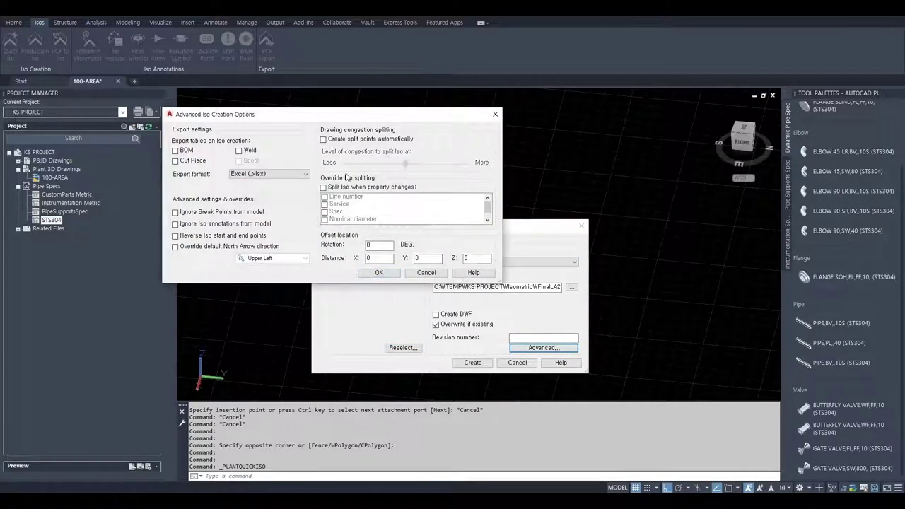
click(380, 273)
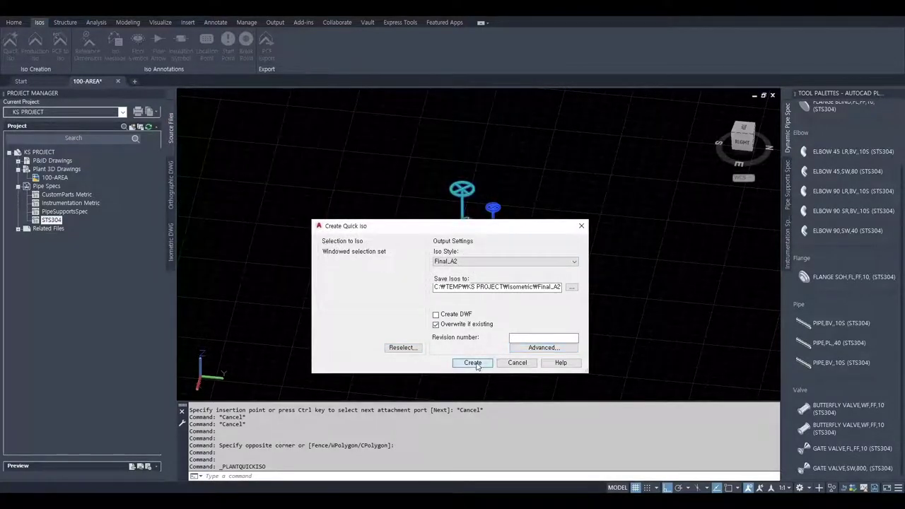
click(472, 362)
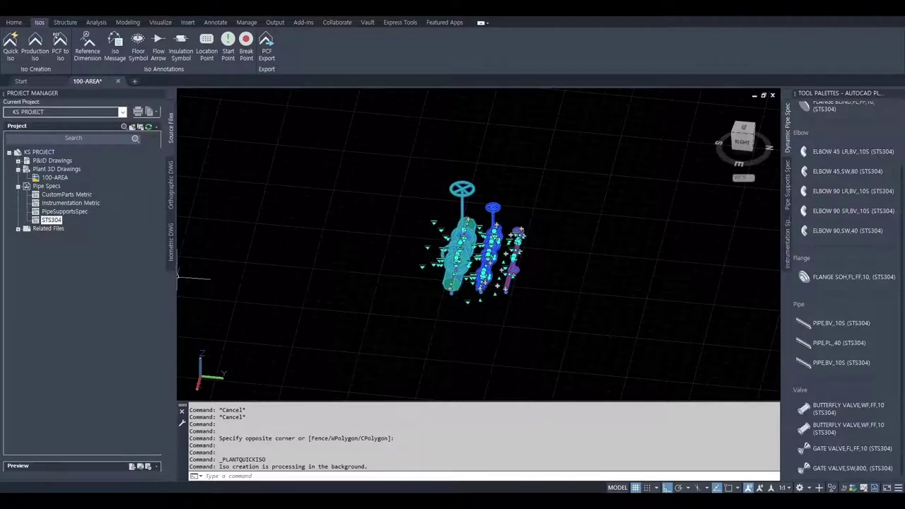
Inspect the placed valves, then bring up the isometric creation results listing the drawings
shift+middle_drag(460, 327, 544, 365)
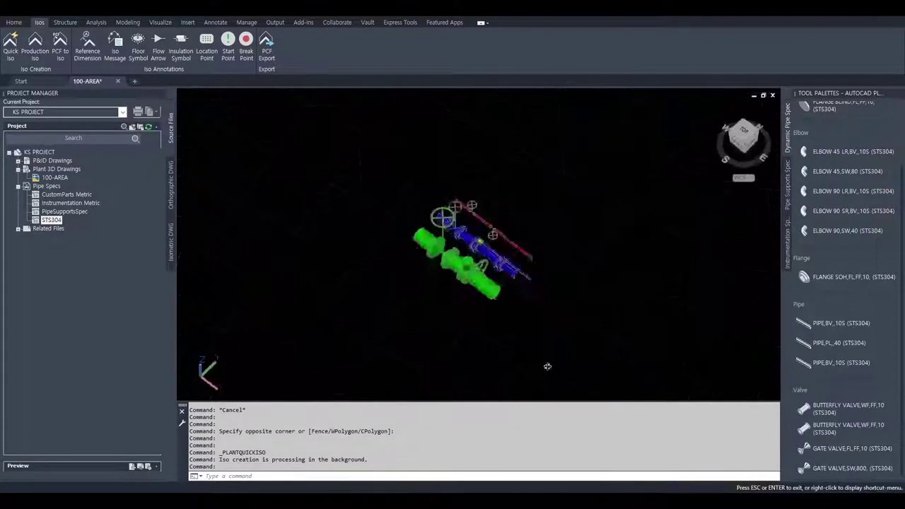
scroll(545, 365, up, 3)
key(Escape)
key(Escape)
shift+middle_drag(470, 324, 501, 307)
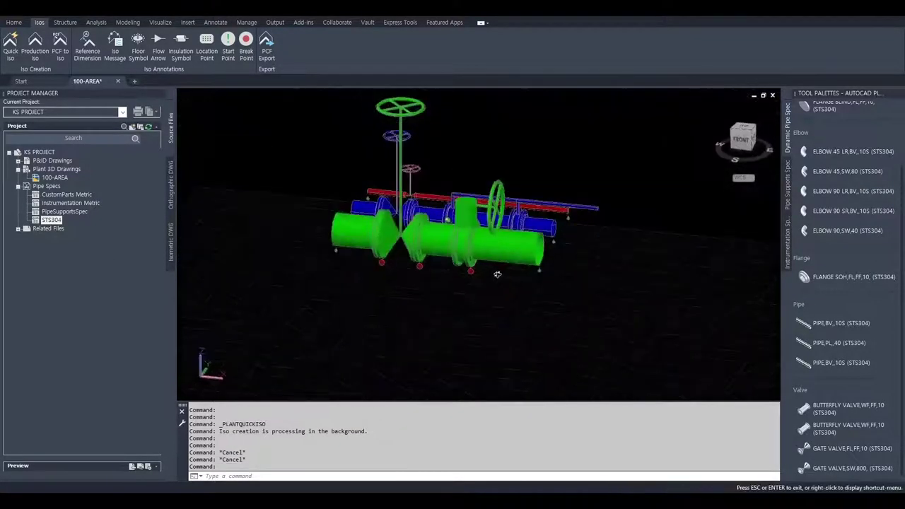
scroll(448, 211, up, 5)
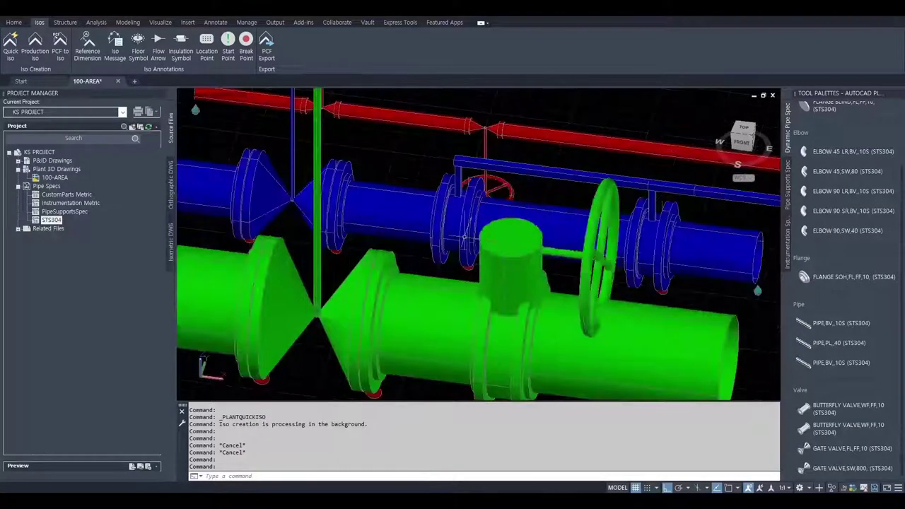
shift+middle_drag(448, 211, 605, 319)
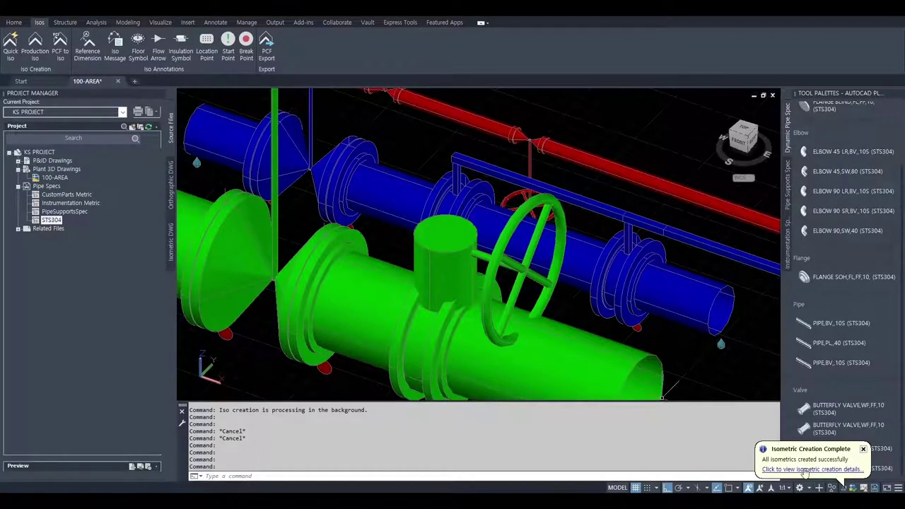
click(803, 469)
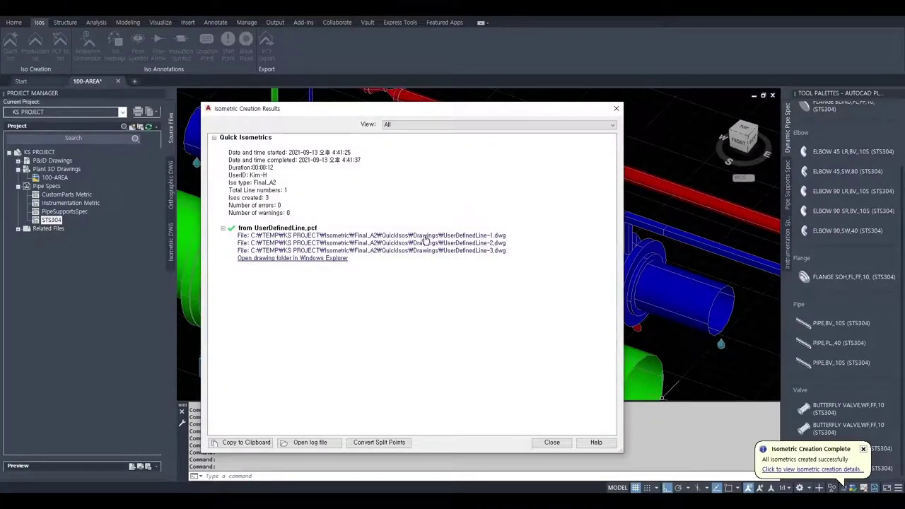
click(320, 258)
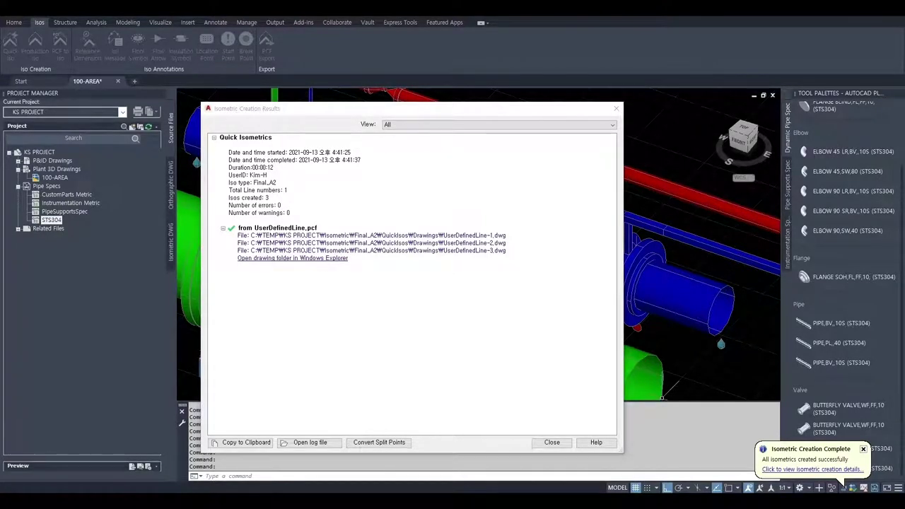
Open UserDefinedLine-1.dwg and zoom in on the valves' OPERATOR UP notes
click(384, 236)
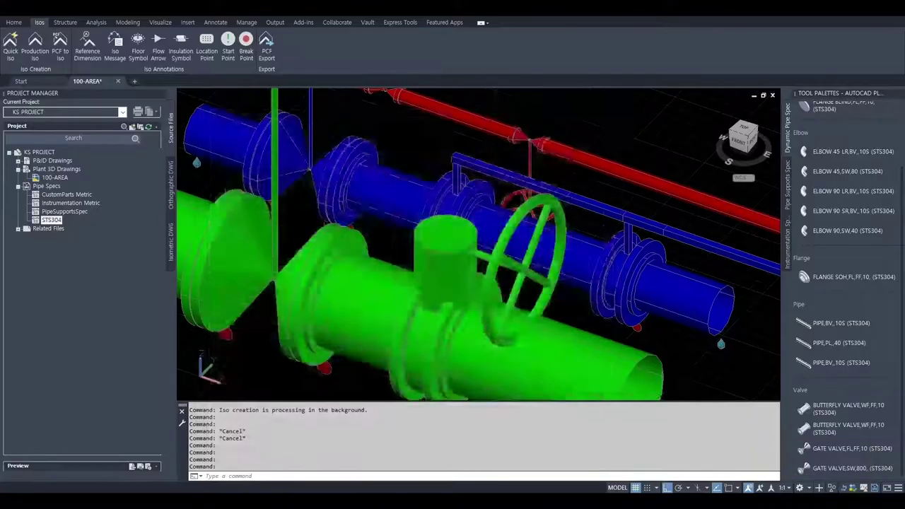
scroll(273, 270, up, 5)
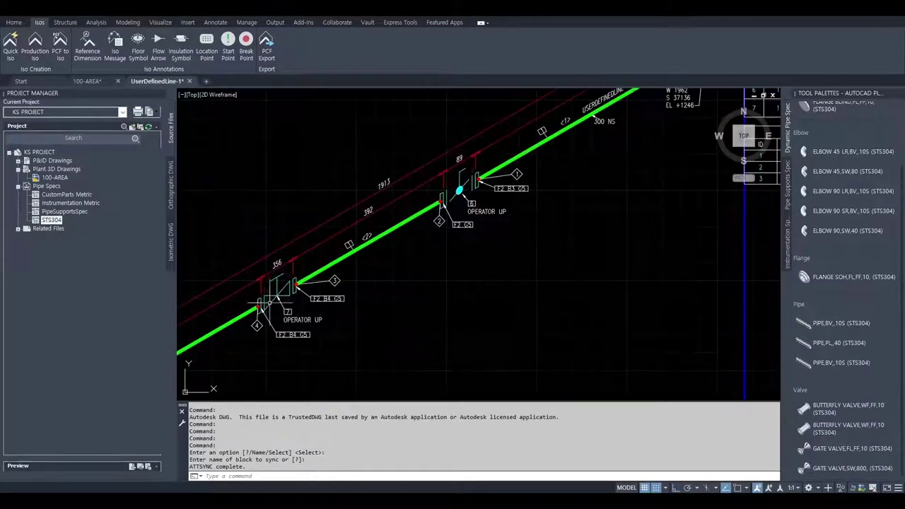
scroll(345, 281, up, 3)
scroll(364, 347, down, 3)
scroll(677, 184, down, 2)
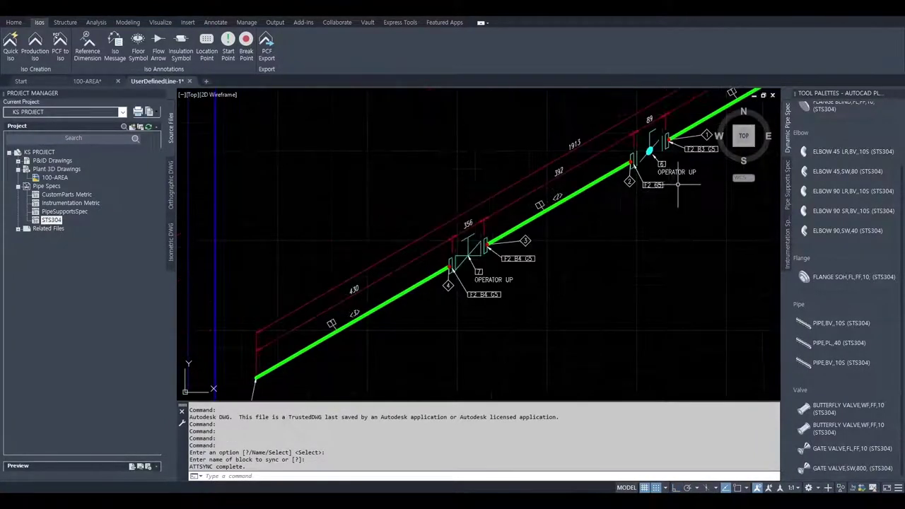
middle_drag(654, 185, 494, 250)
scroll(488, 261, up, 2)
scroll(469, 281, up, 1)
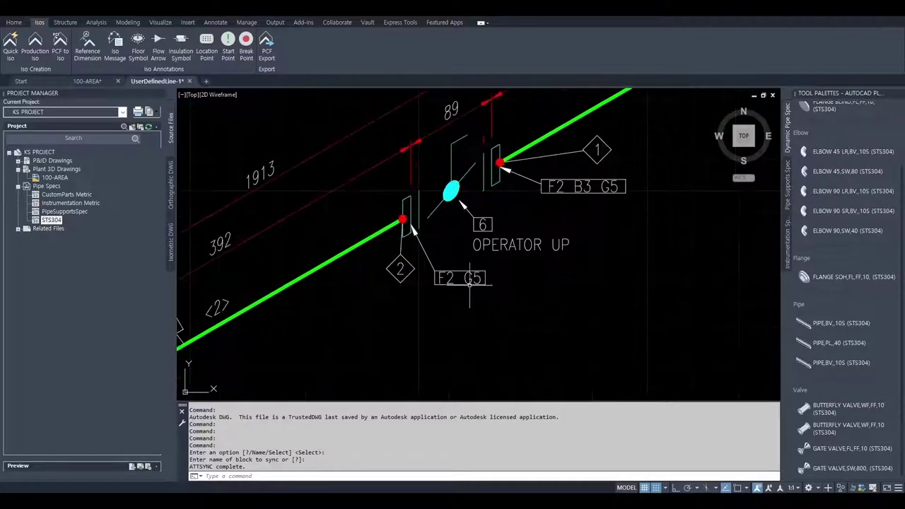
scroll(561, 230, down, 3)
scroll(576, 252, up, 3)
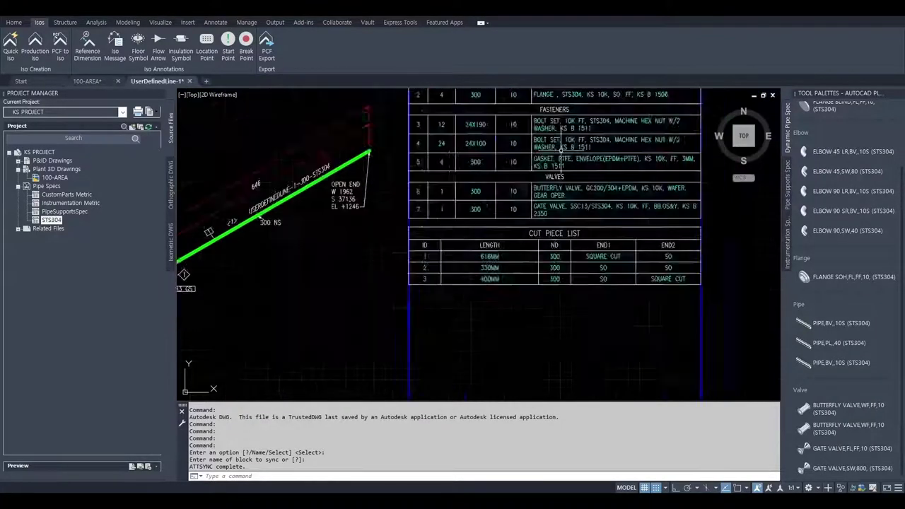
scroll(566, 205, up, 1)
Check the bill of materials tables, including the fasteners rows
middle_drag(511, 193, 511, 207)
scroll(417, 205, up, 3)
key(Escape)
key(Escape)
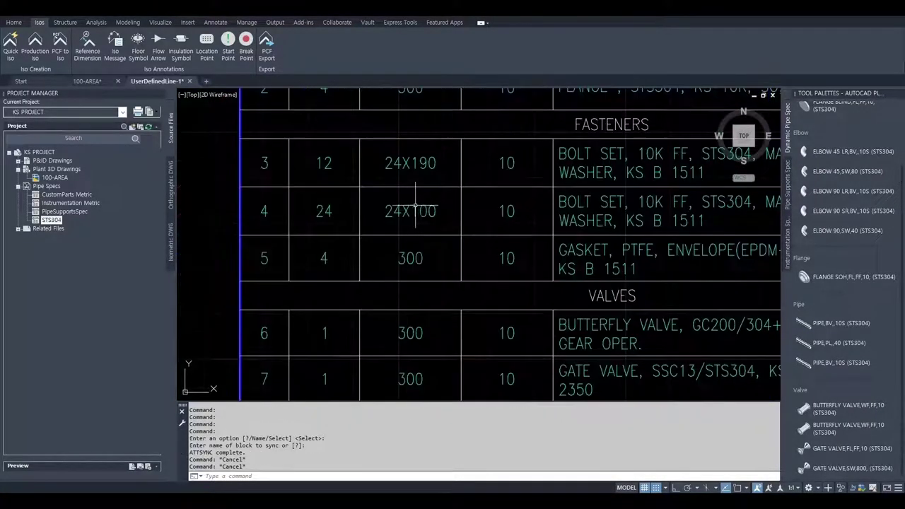
middle_drag(418, 173, 418, 209)
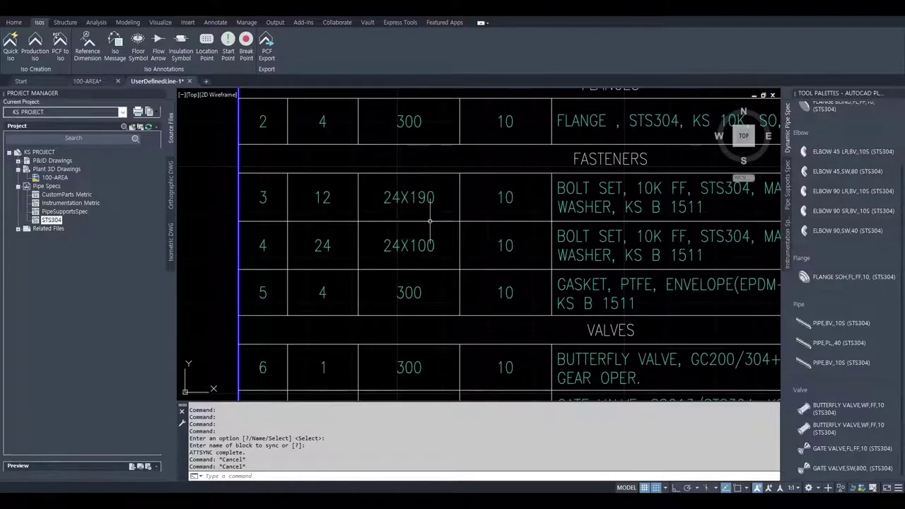
scroll(430, 221, down, 4)
scroll(438, 212, down, 2)
scroll(416, 229, up, 1)
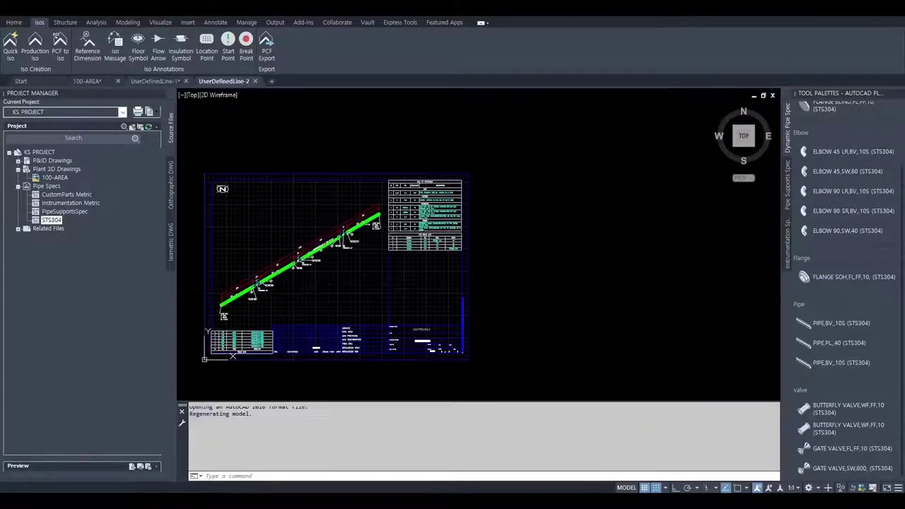
Pan and zoom across UserDefinedLine-2 to check its OPERATOR UP/DOWN valve notes and BOM
scroll(396, 297, up, 5)
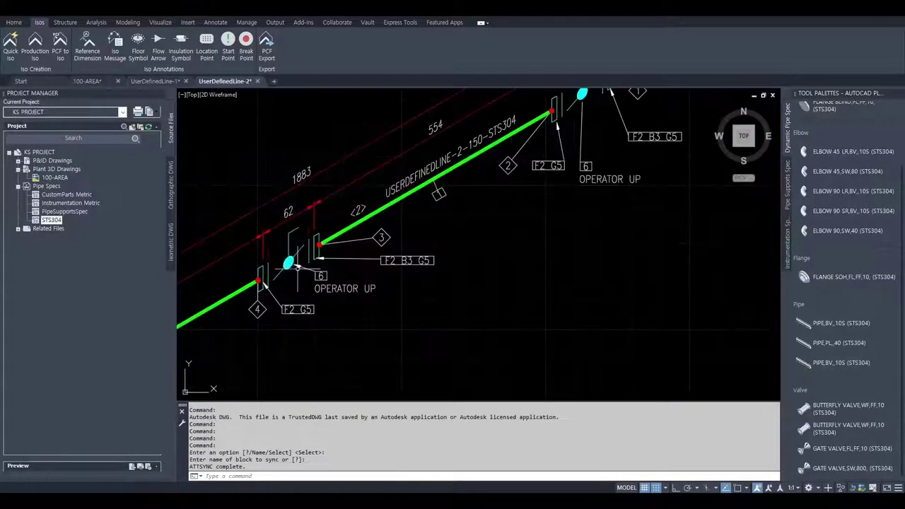
middle_drag(332, 343, 450, 377)
scroll(403, 361, down, 3)
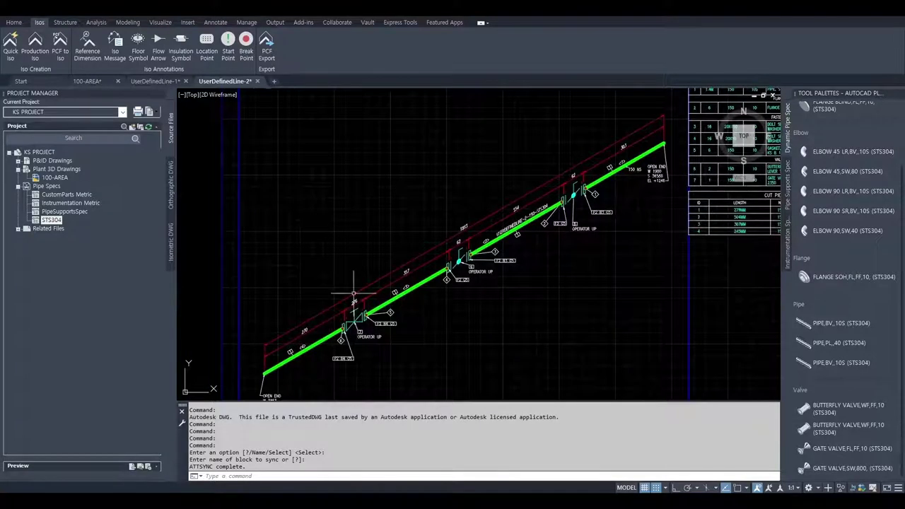
scroll(354, 291, up, 5)
scroll(353, 292, down, 5)
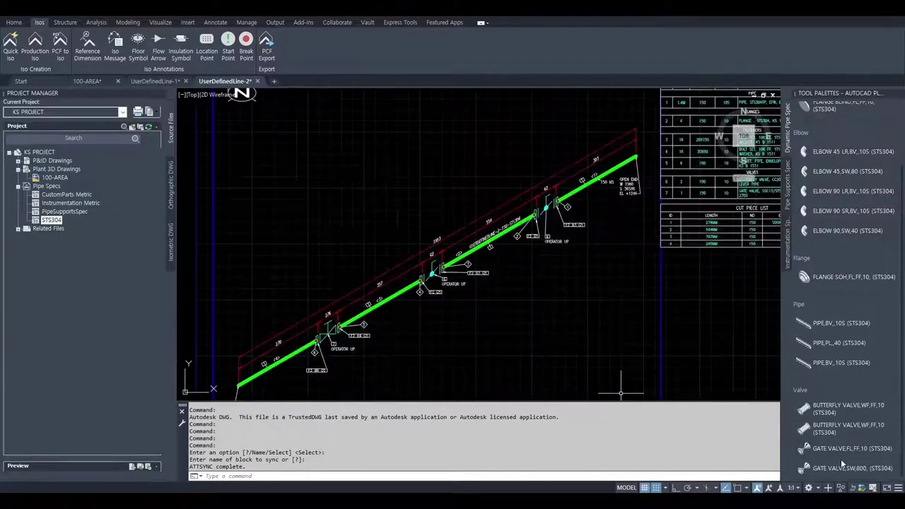
scroll(672, 233, up, 3)
scroll(565, 212, up, 2)
scroll(444, 213, down, 1)
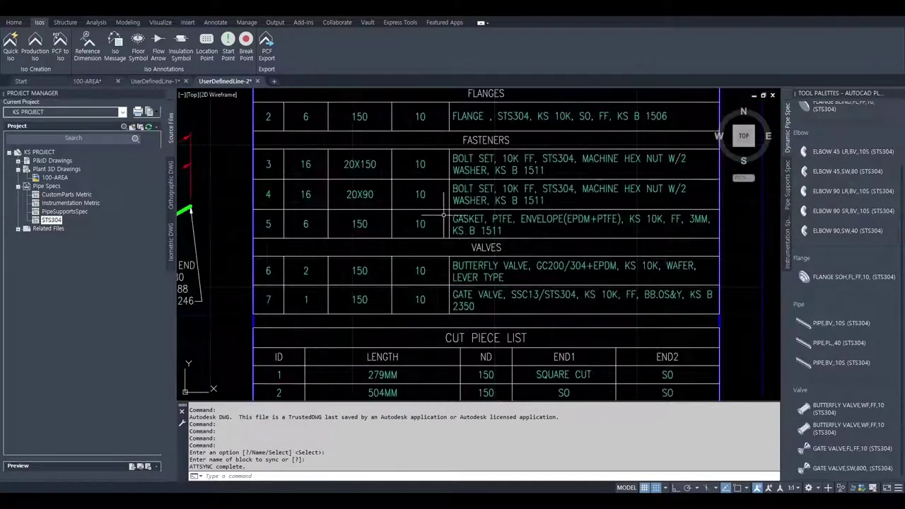
scroll(360, 222, down, 6)
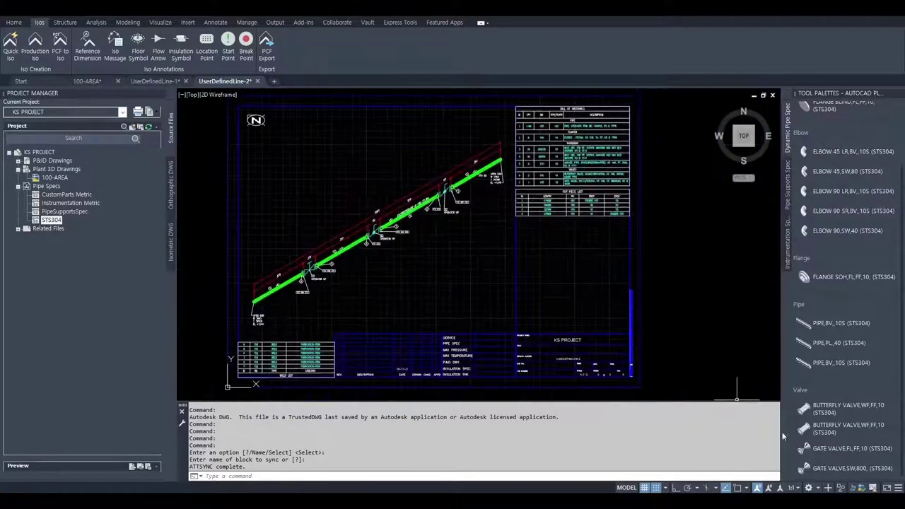
Open UserDefinedLine-3.dwg from Isometric Creation Results and inspect its operator labels and BOM table
click(853, 488)
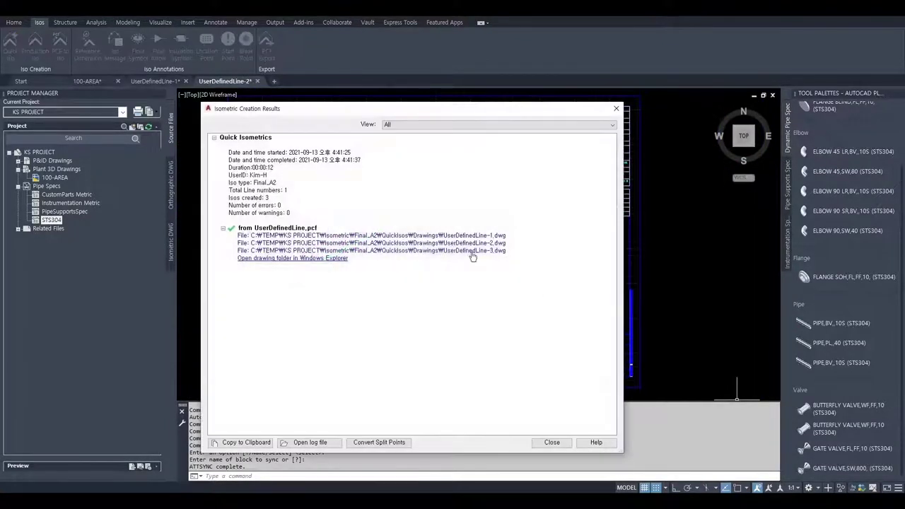
click(441, 252)
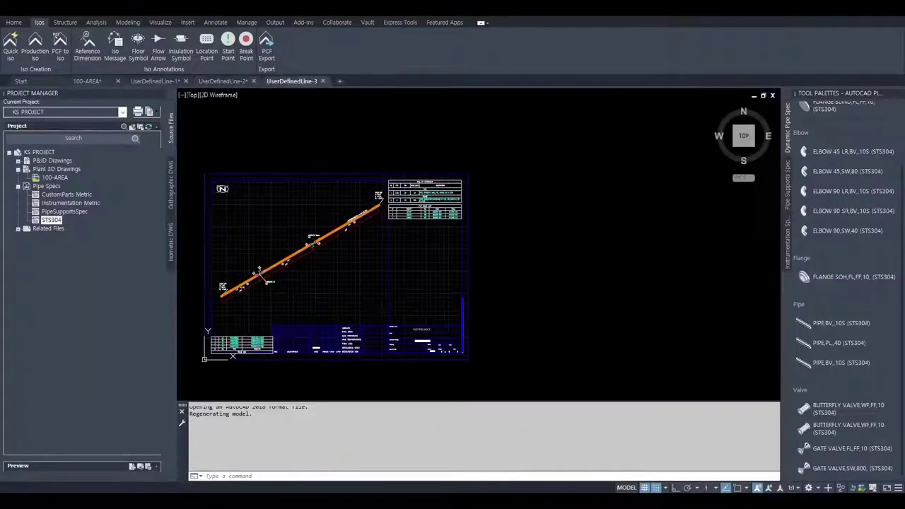
scroll(260, 271, up, 6)
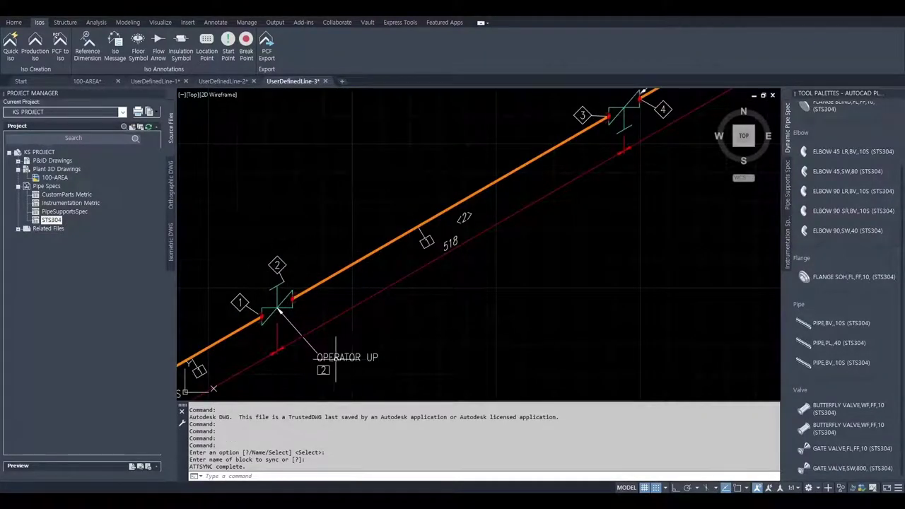
scroll(282, 308, down, 3)
scroll(363, 323, down, 2)
scroll(410, 269, up, 5)
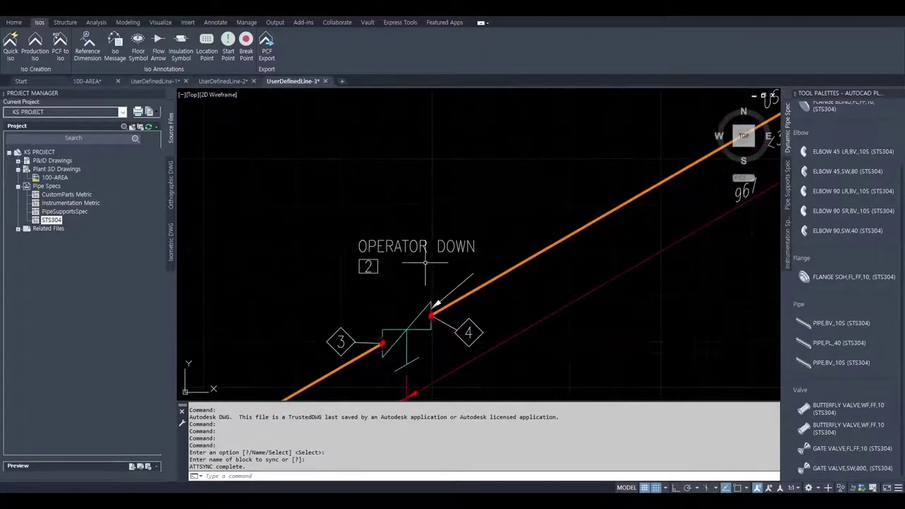
scroll(427, 371, down, 3)
scroll(424, 269, up, 3)
scroll(431, 275, up, 1)
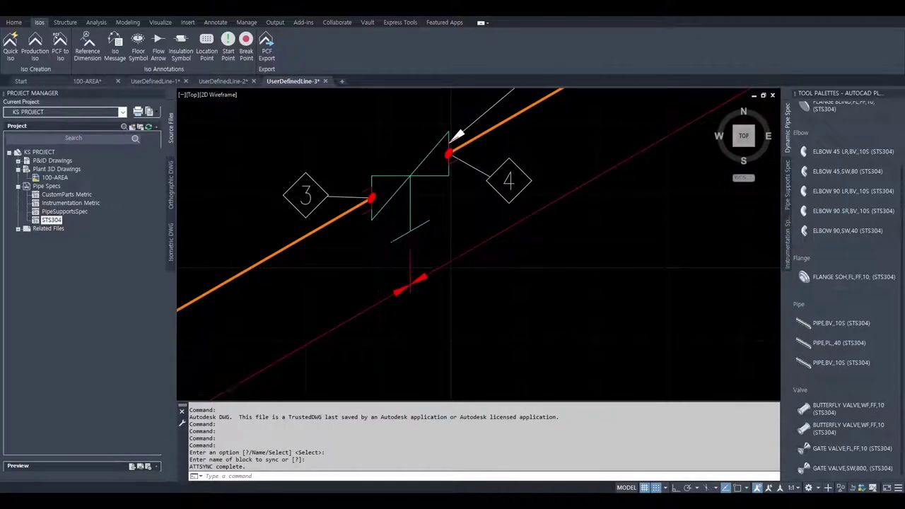
scroll(446, 283, down, 3)
scroll(442, 289, down, 2)
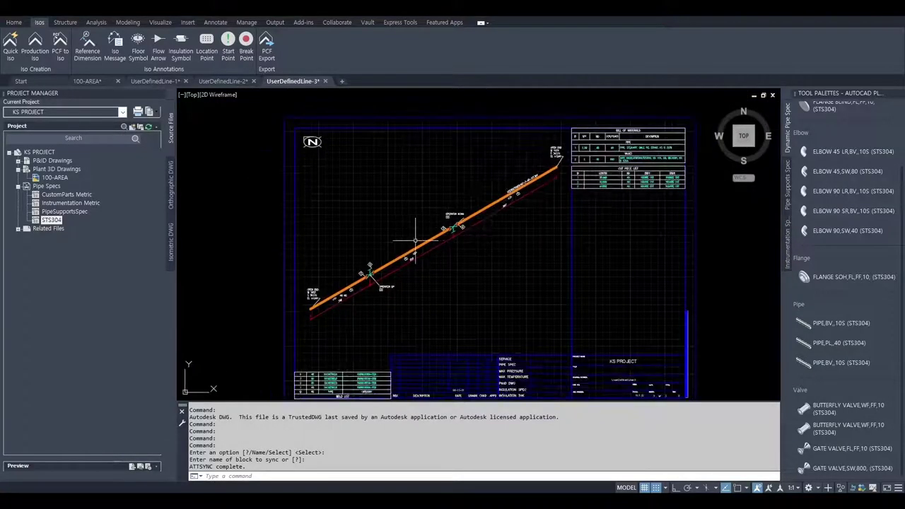
middle_drag(397, 244, 340, 237)
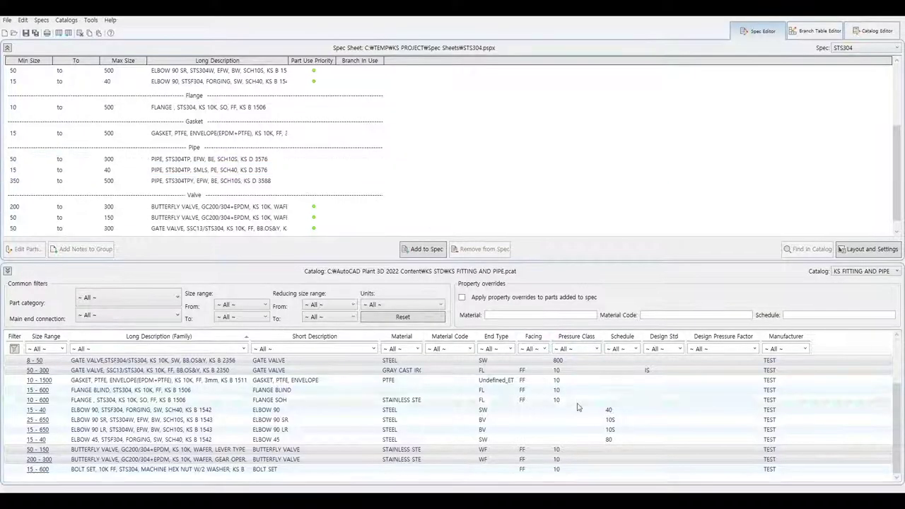
In the Catalog Editor, sort by Long Description and compare HAND WHEEL WITH GEAR's per-size dimensions
click(152, 410)
scroll(152, 409, up, 2)
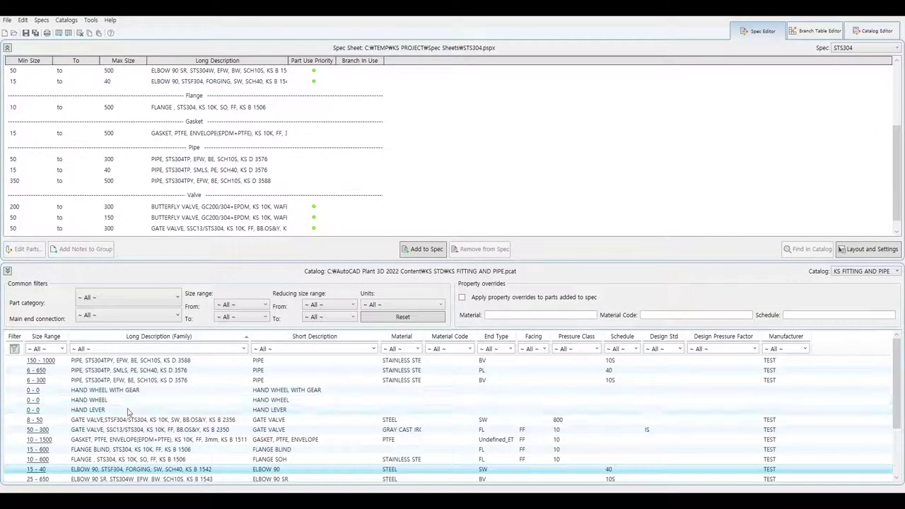
click(117, 393)
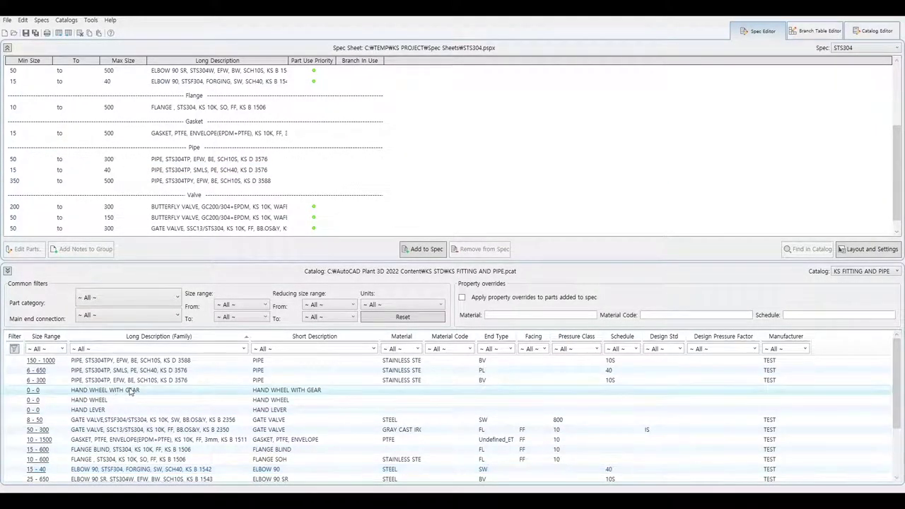
click(869, 33)
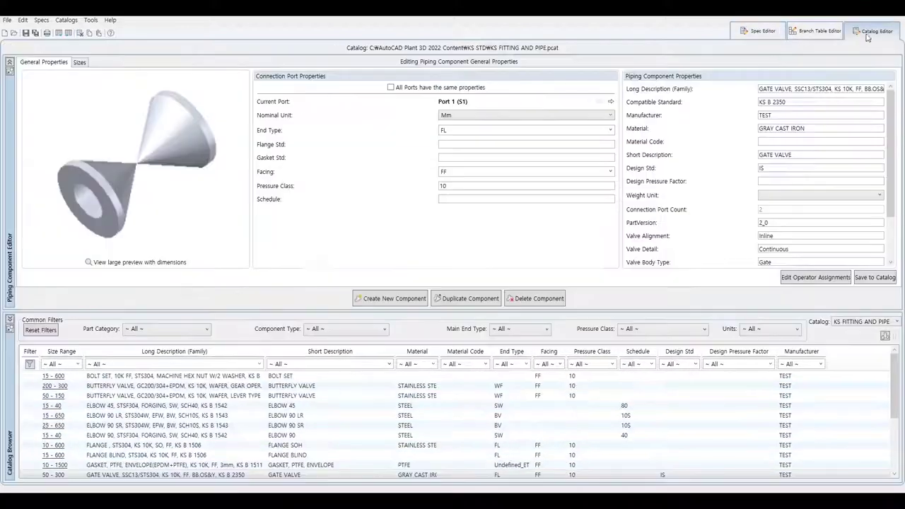
click(153, 353)
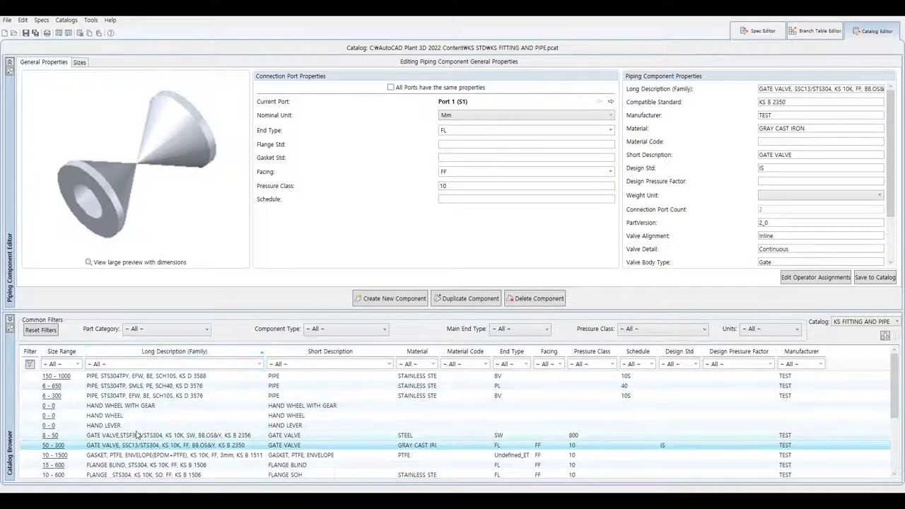
click(177, 406)
click(79, 62)
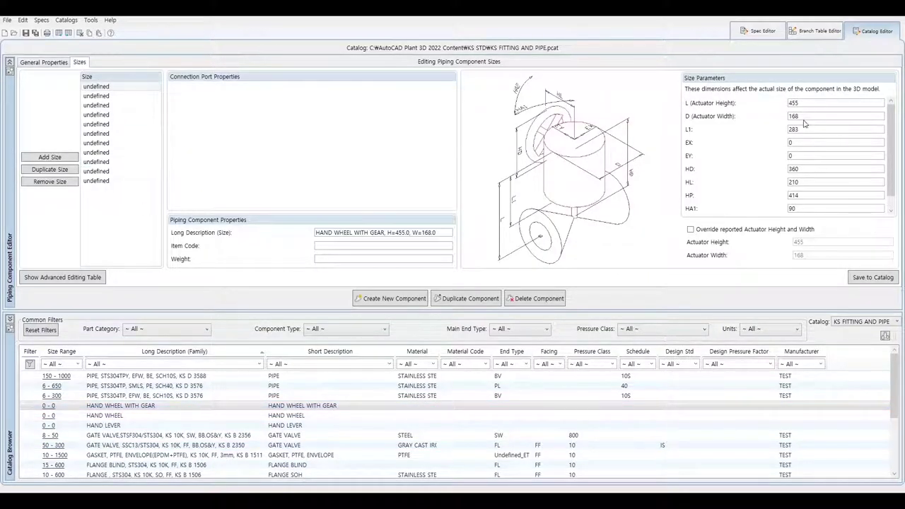
click(97, 96)
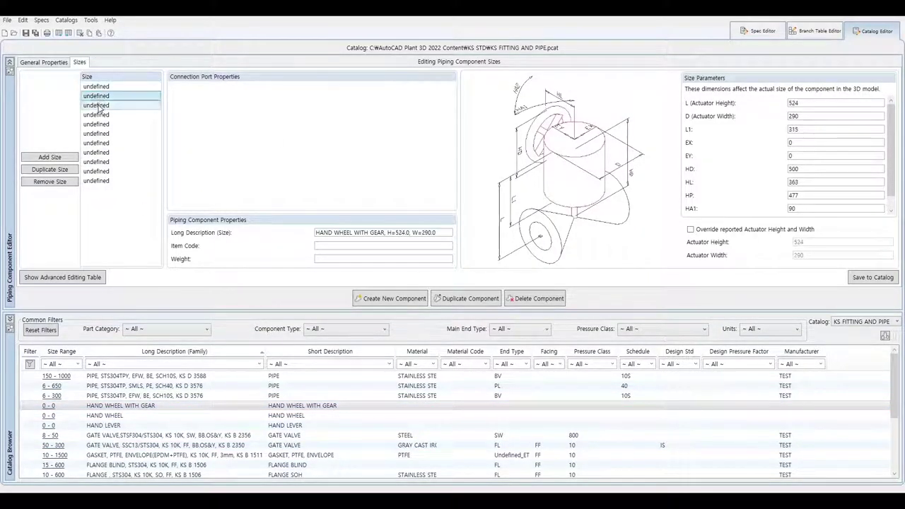
click(99, 105)
click(99, 114)
click(99, 124)
click(99, 133)
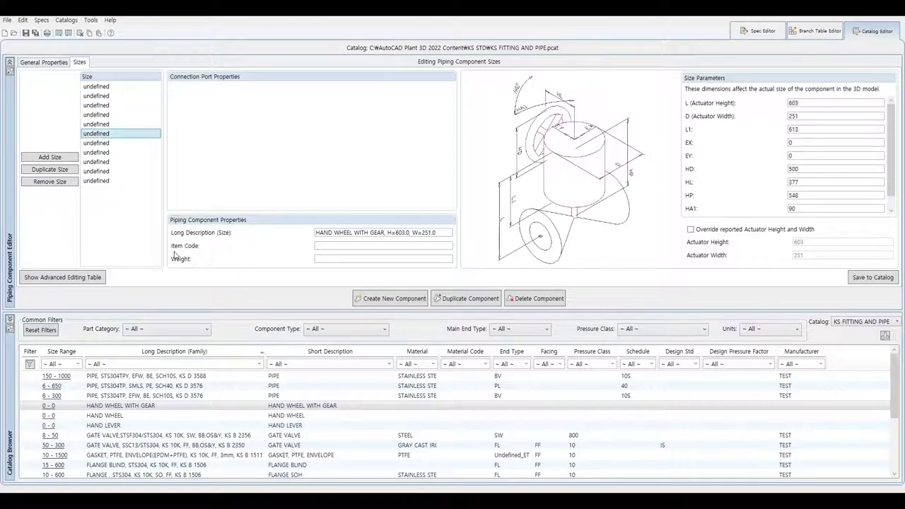
Browse the HAND WHEEL operator's sizes, including the H=145.0, W=100.0 size
click(120, 415)
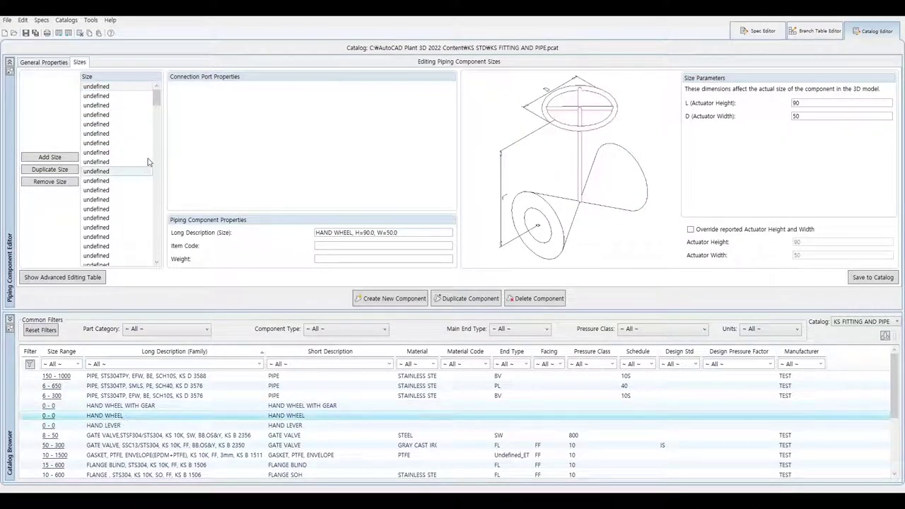
click(99, 86)
click(99, 105)
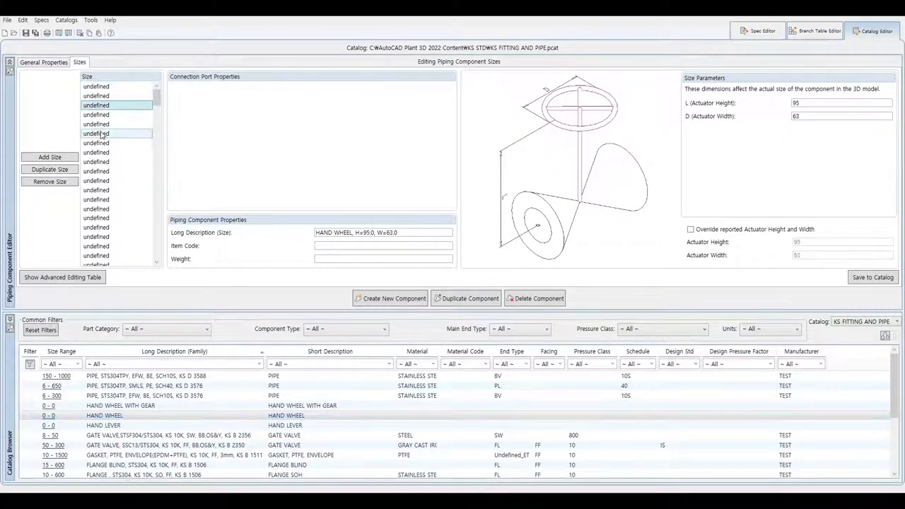
key(Down)
key(Down)
key(Down)
key(Down)
key(Down)
key(Down)
key(Down)
key(Down)
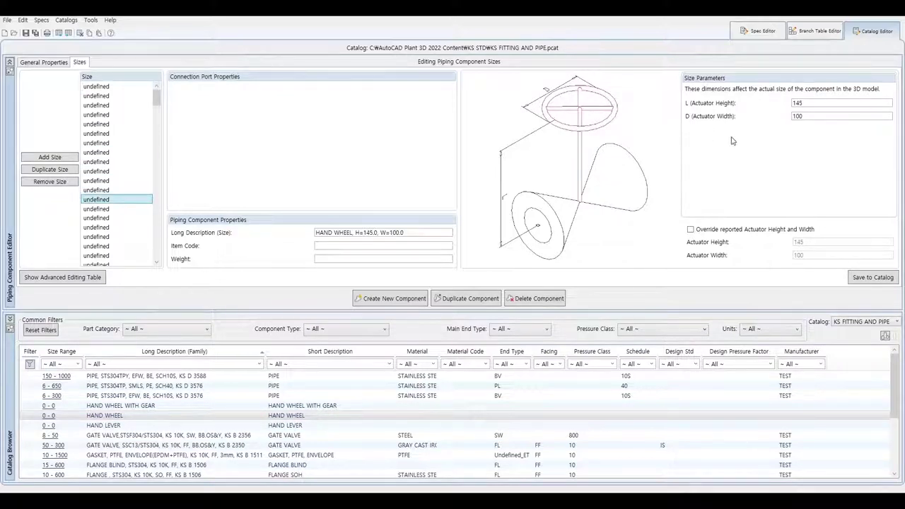